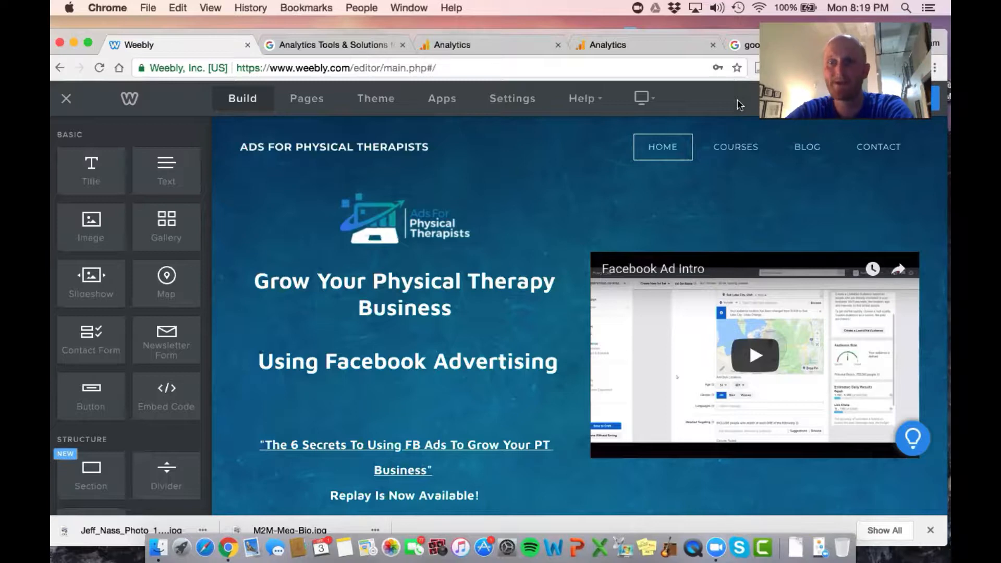
Examine the Momentum PT Analytics home report, from users and traffic channels through retention, location and devices to visited pages
left_click(446, 45)
scroll(443, 148, "down", 2)
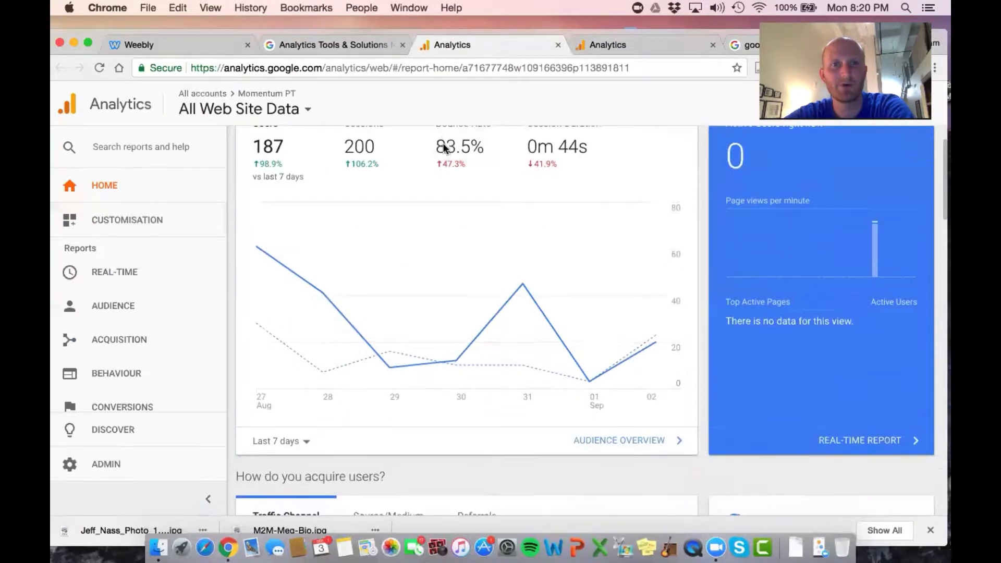
scroll(436, 187, "up", 2)
scroll(425, 238, "down", 10)
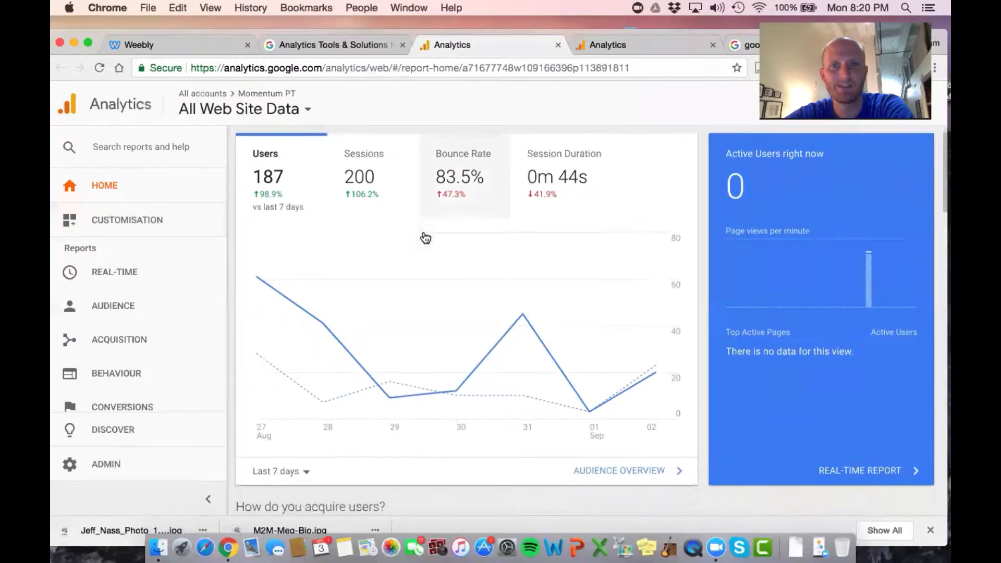
scroll(423, 236, "down", 1)
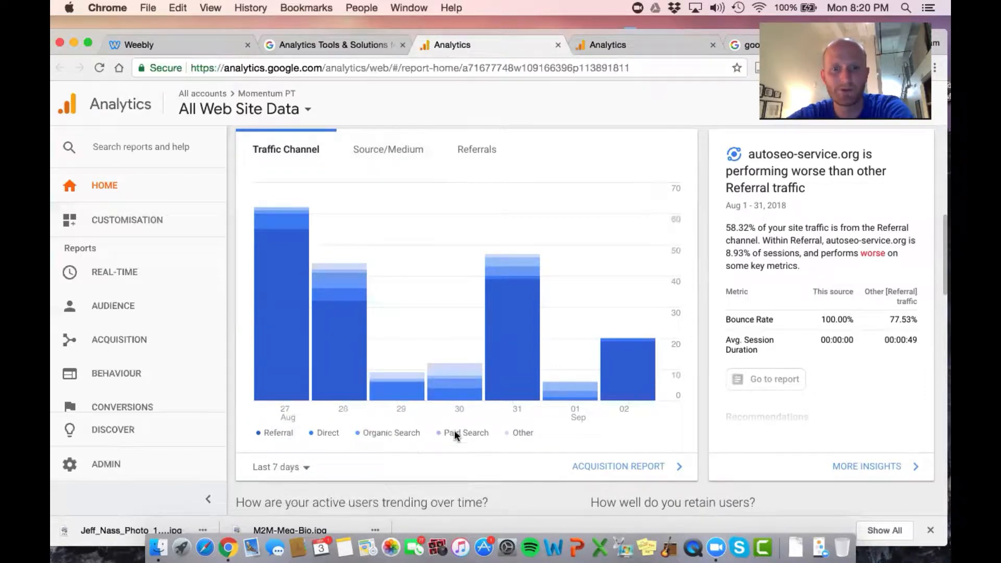
scroll(499, 427, "down", 1)
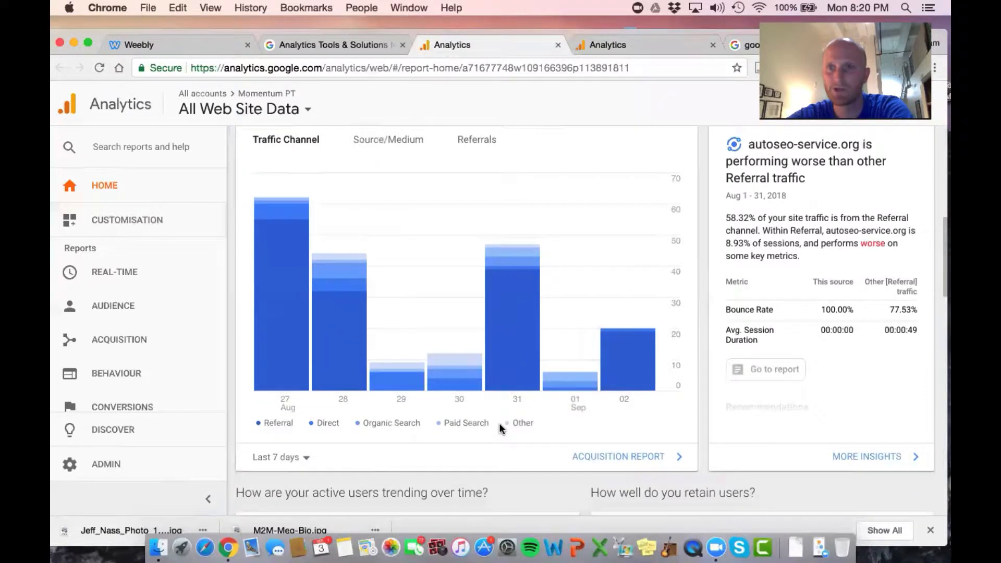
scroll(498, 423, "down", 10)
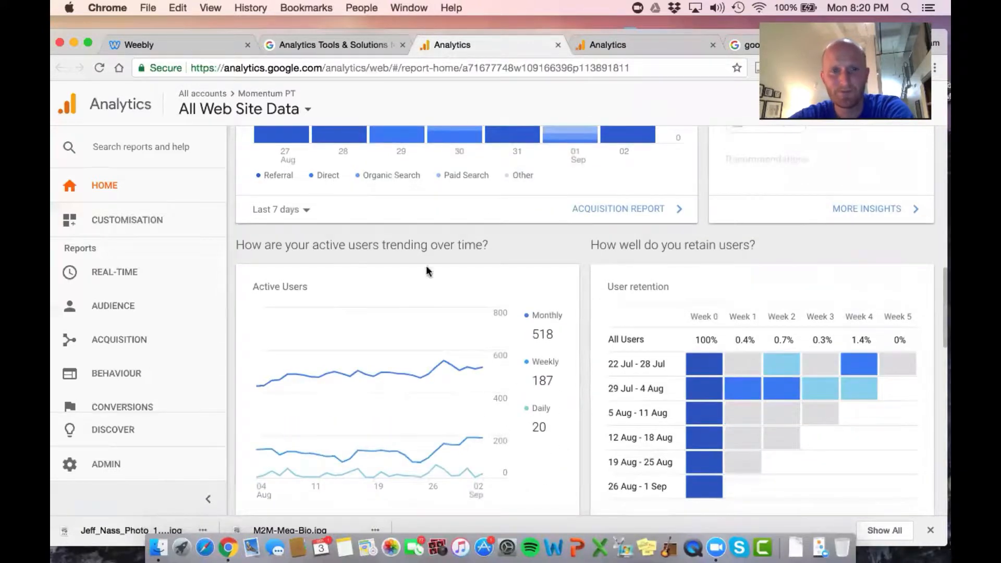
scroll(429, 297, "down", 3)
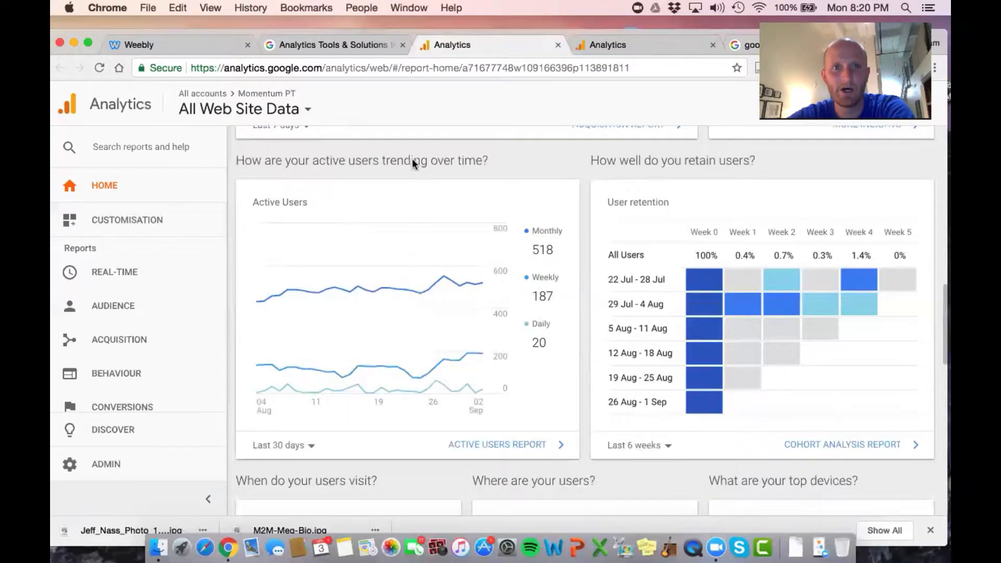
scroll(489, 393, "down", 2)
scroll(616, 333, "down", 3)
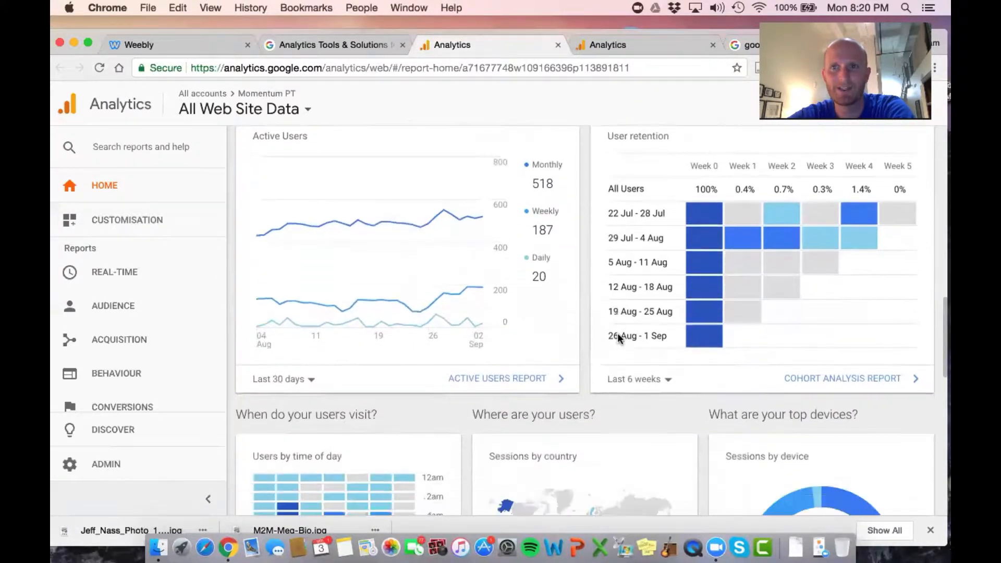
scroll(618, 334, "down", 7)
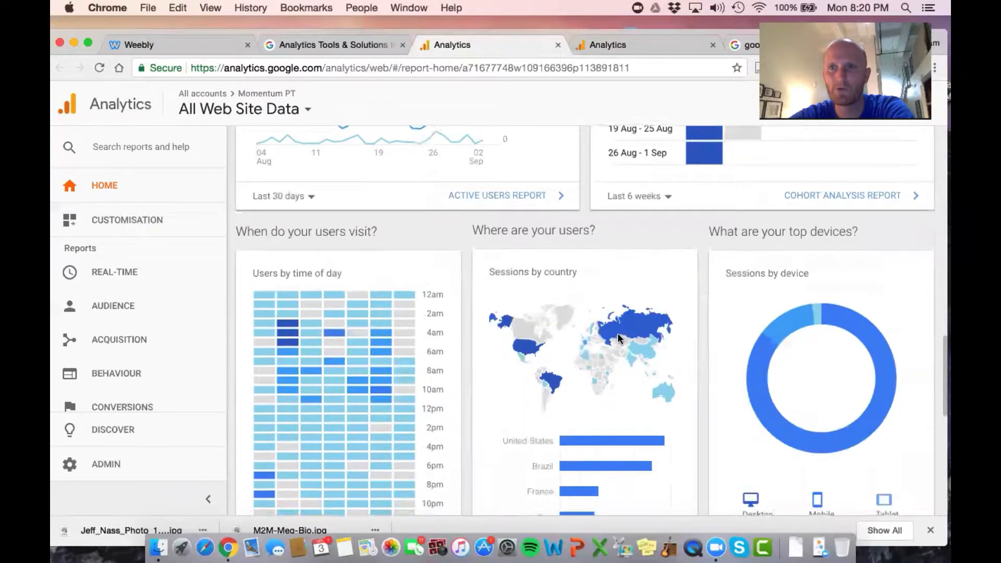
scroll(617, 332, "down", 15)
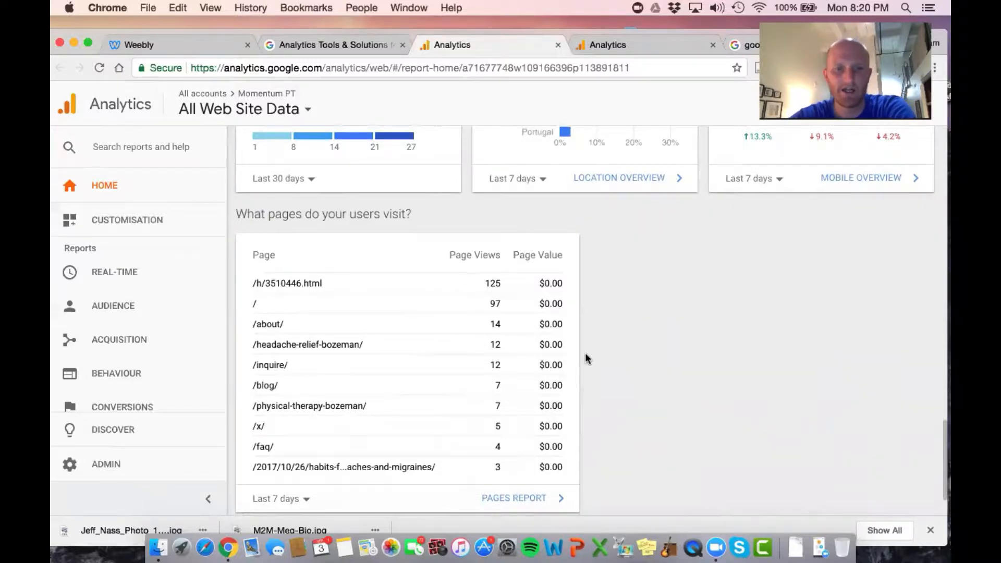
scroll(585, 354, "down", 2)
Go back over the Momentum PT home report, reading the autoseo-service.org referral insight and the traffic channel chart
scroll(585, 354, "up", 10)
scroll(585, 352, "up", 5)
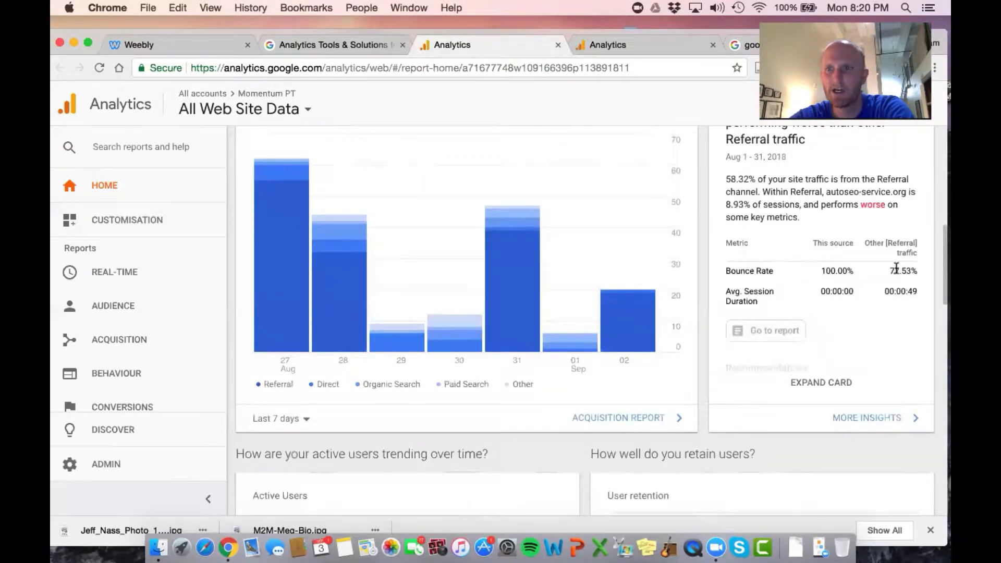
scroll(880, 316, "up", 1)
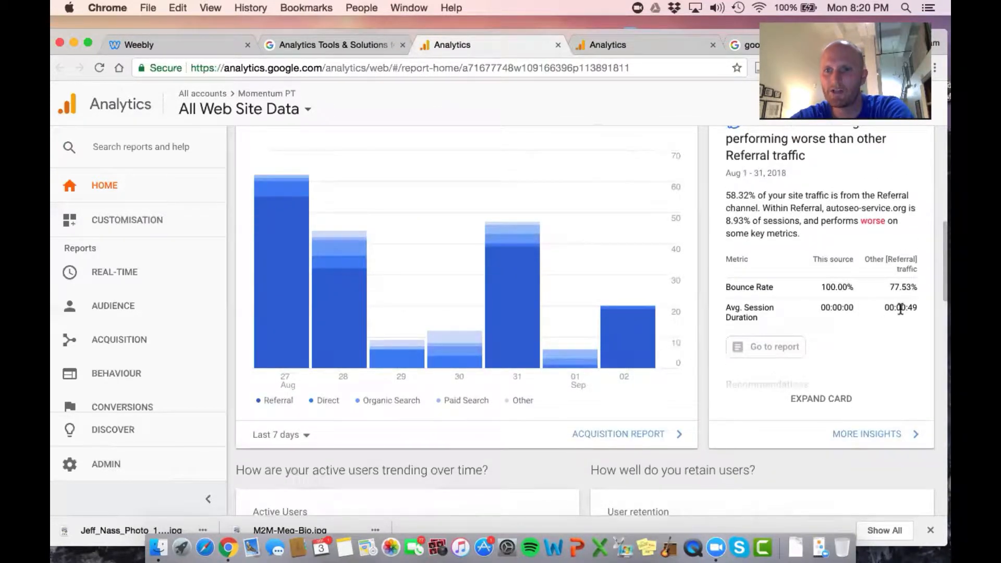
scroll(900, 310, "up", 1)
scroll(914, 316, "up", 4)
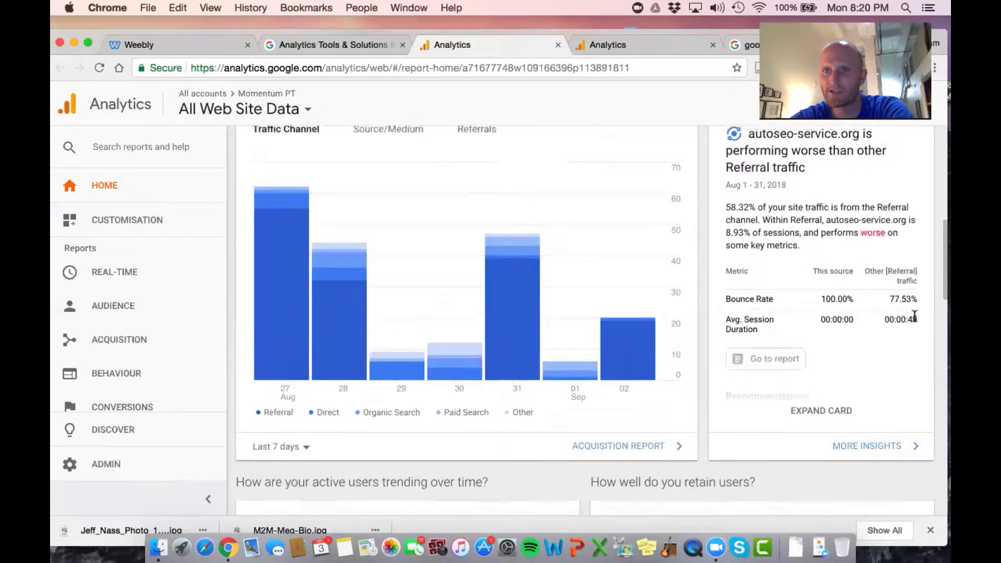
scroll(913, 320, "up", 12)
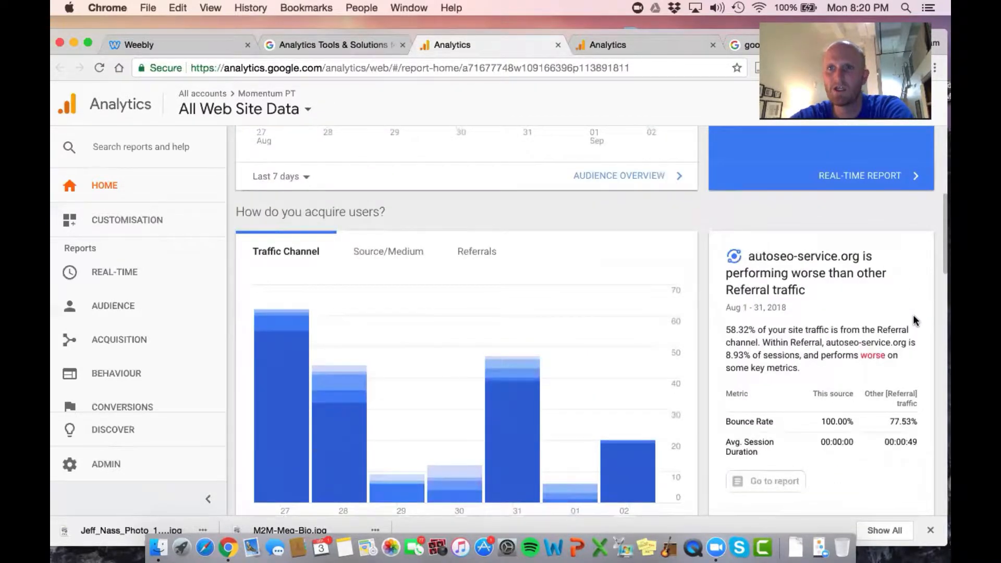
scroll(797, 124, "up", 5)
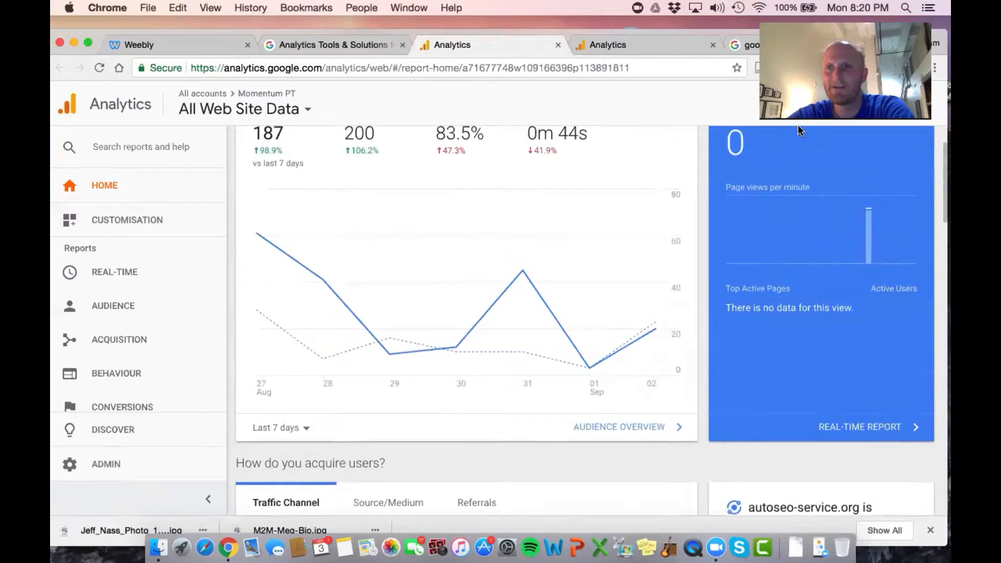
Open the Create your Google Account form from the "google account sign up" search results and activate the First name field
left_click(742, 45)
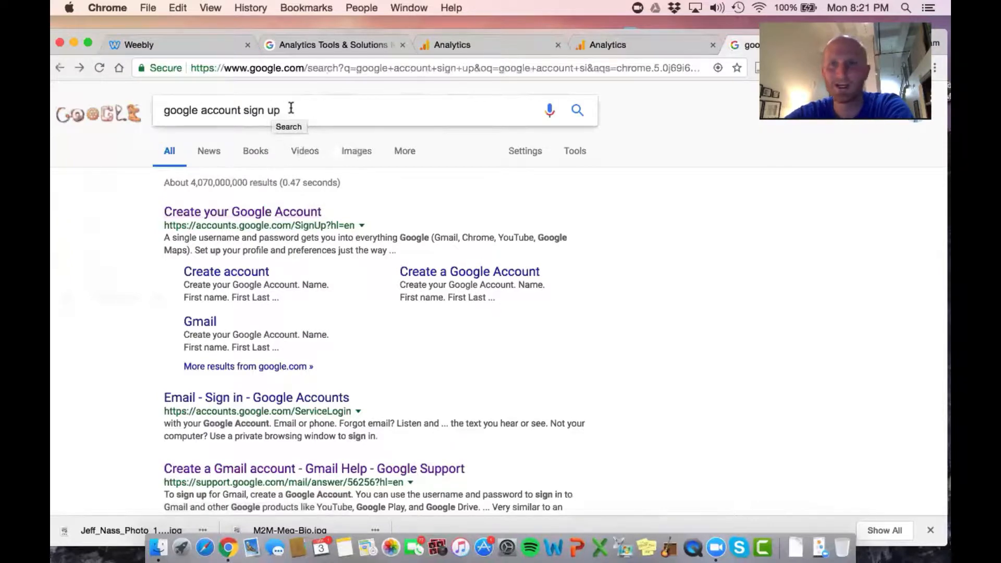
left_click(256, 212)
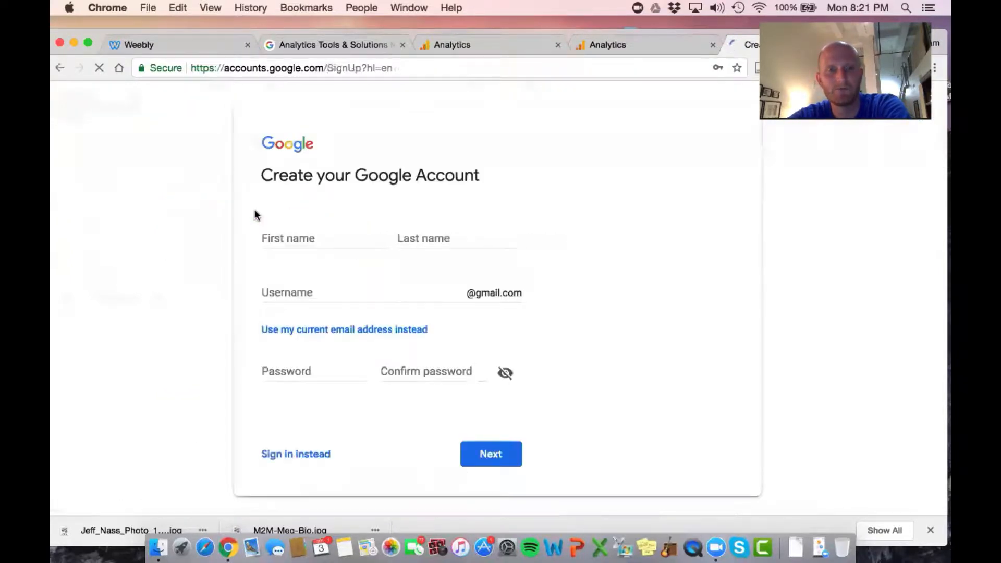
left_click(282, 235)
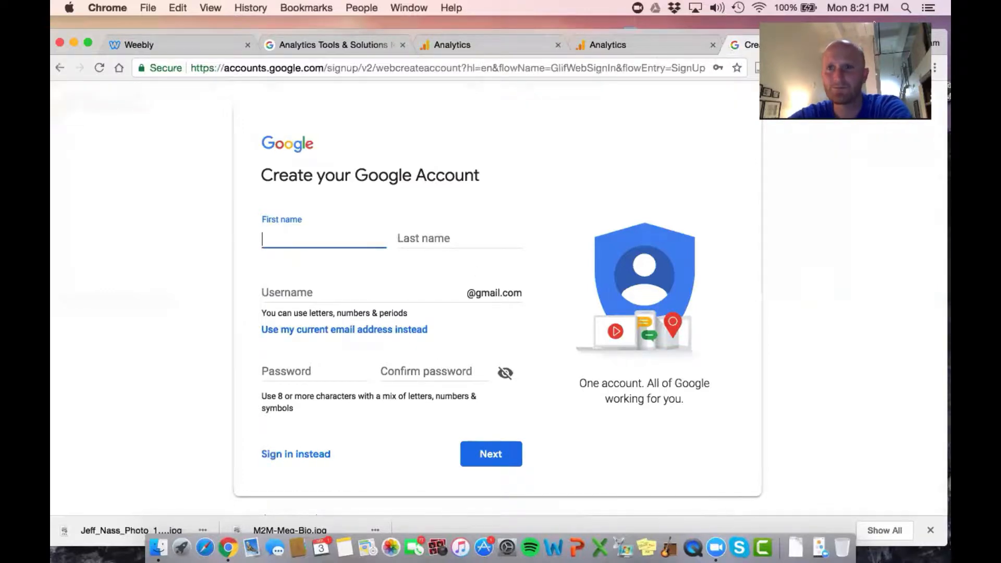
Open the Gmail inbox in a new browser tab
left_click(892, 41)
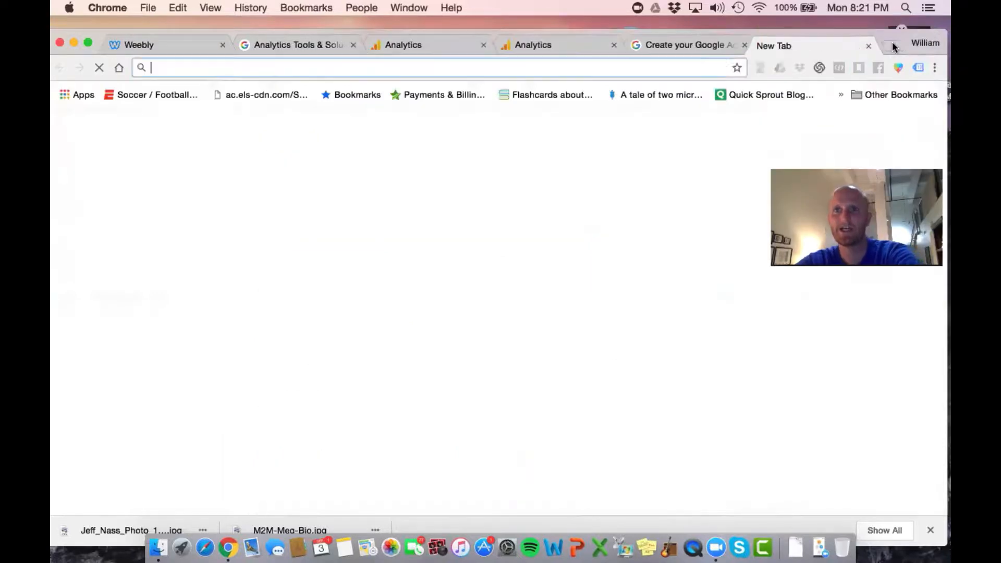
type("gmail.com")
key("Return")
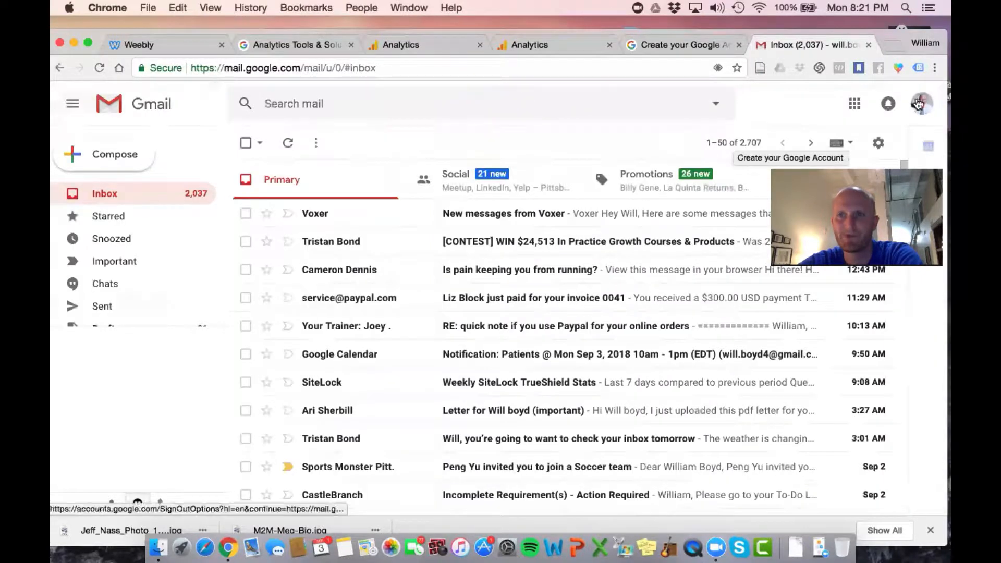
Open the Google Account overview from the Google apps in Gmail and look over its settings sections
left_click(855, 104)
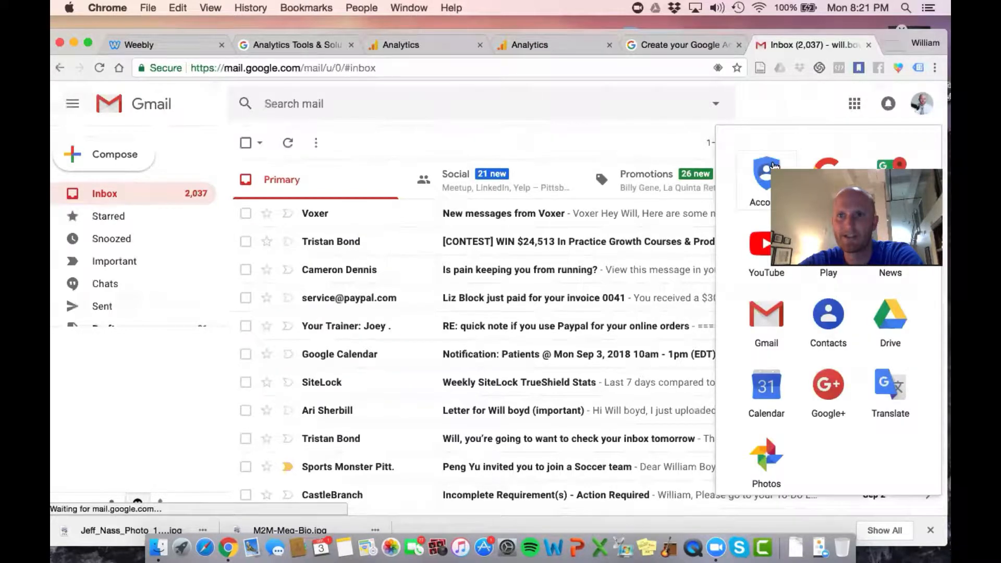
left_click(767, 177)
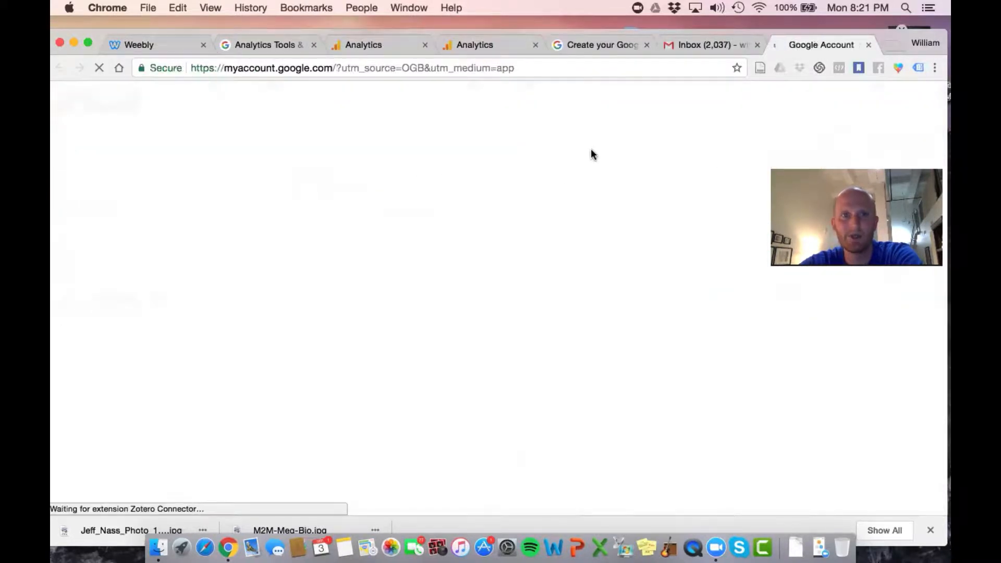
scroll(589, 148, "down", 1)
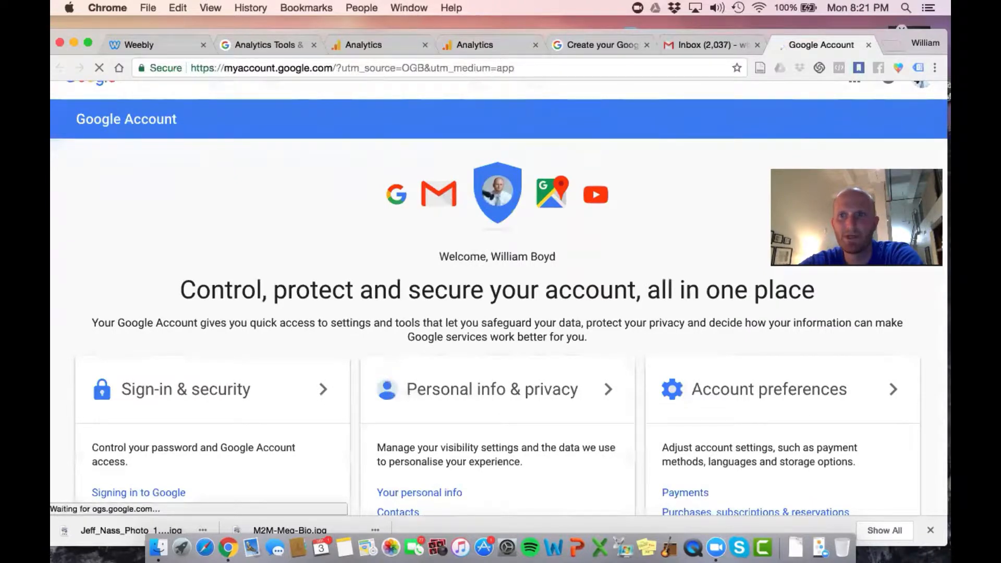
scroll(810, 136, "up", 1)
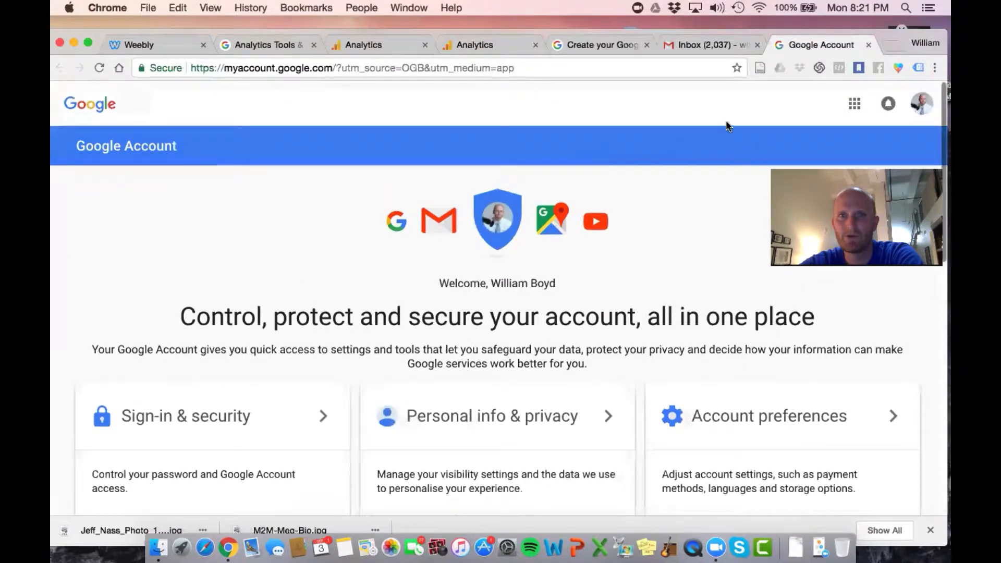
left_click(853, 103)
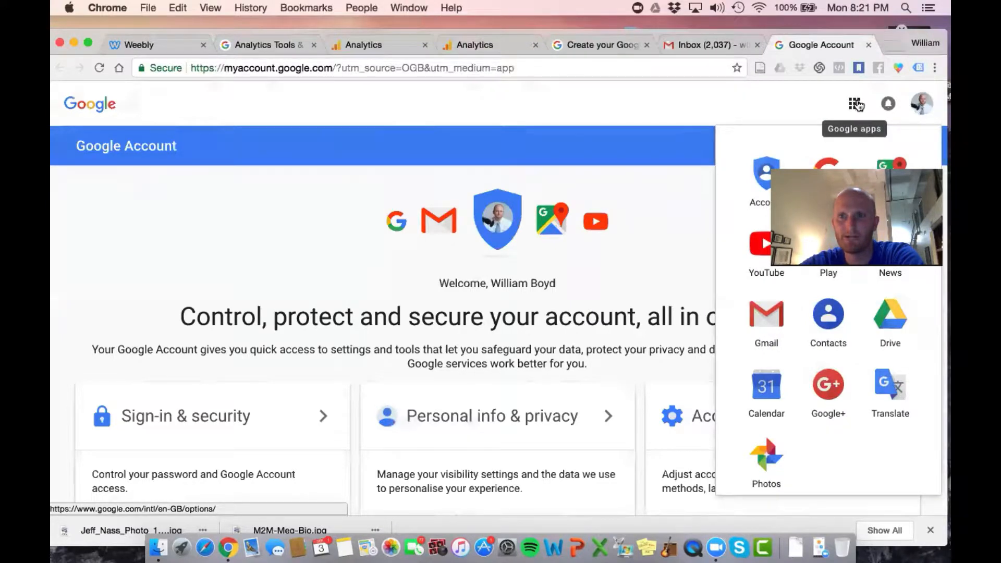
left_click(732, 99)
scroll(733, 99, "down", 1)
scroll(733, 99, "up", 1)
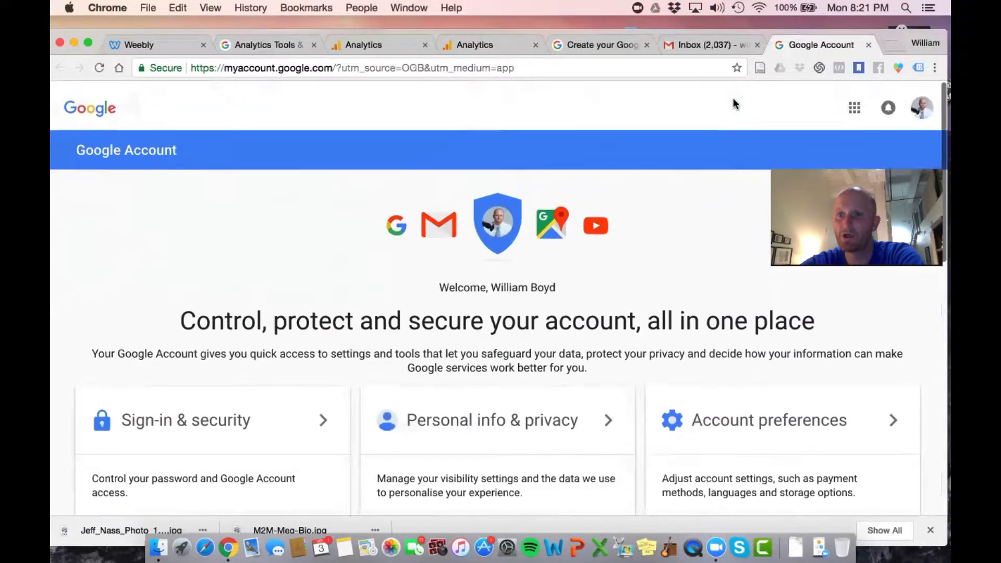
scroll(733, 99, "down", 1)
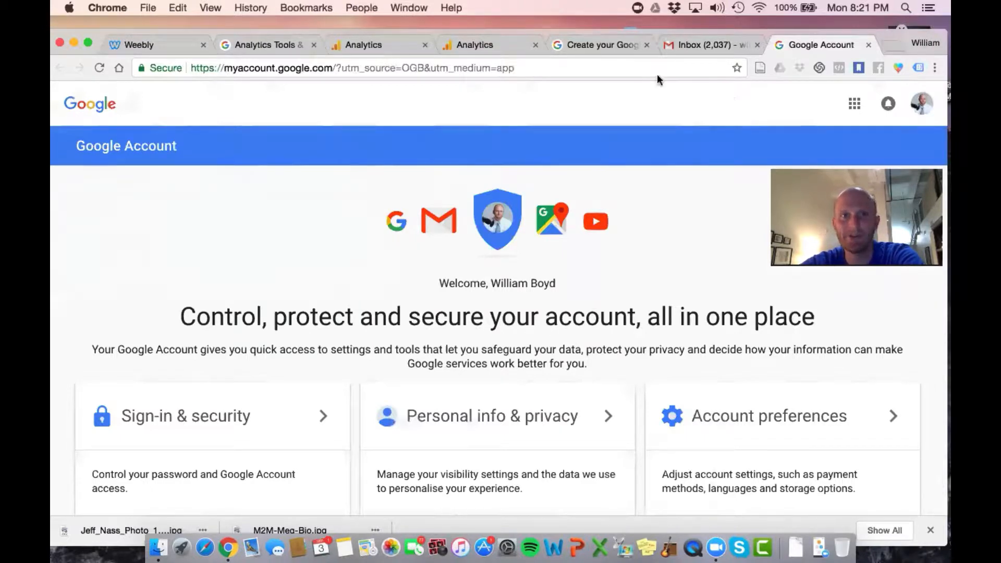
Return to the account sign-up tab and load google.com/analytics in it
left_click(583, 42)
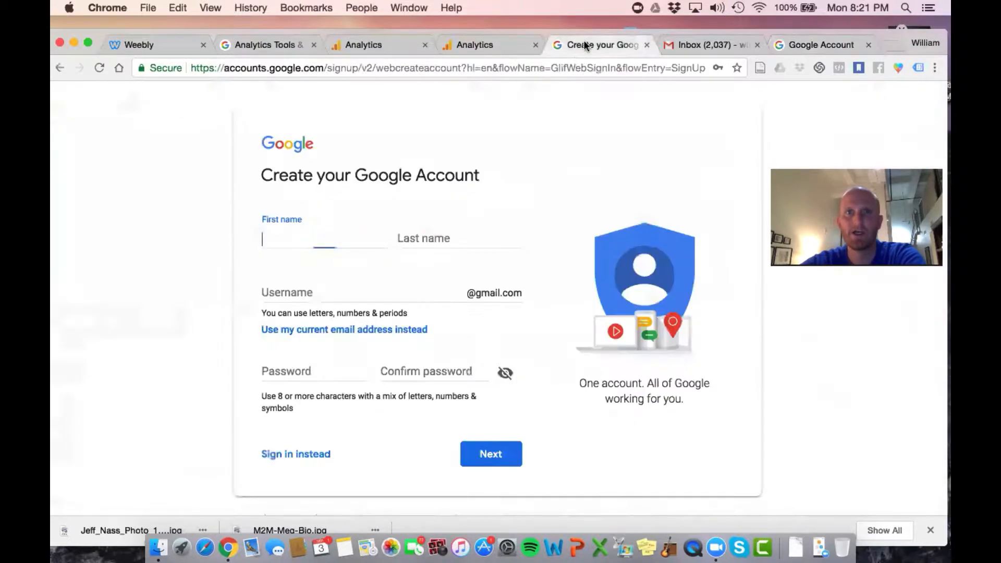
left_click(576, 67)
type("google.com")
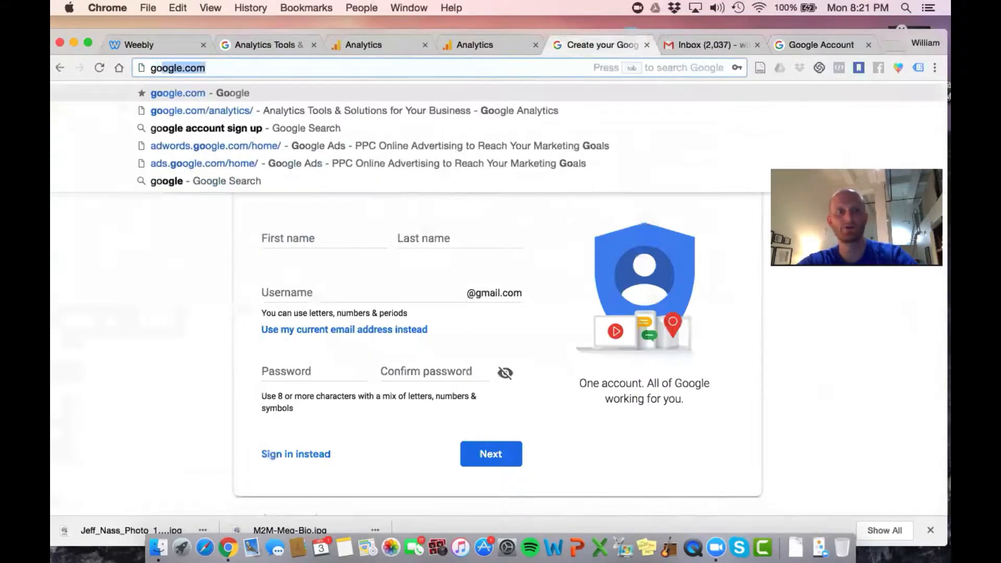
type("/anal")
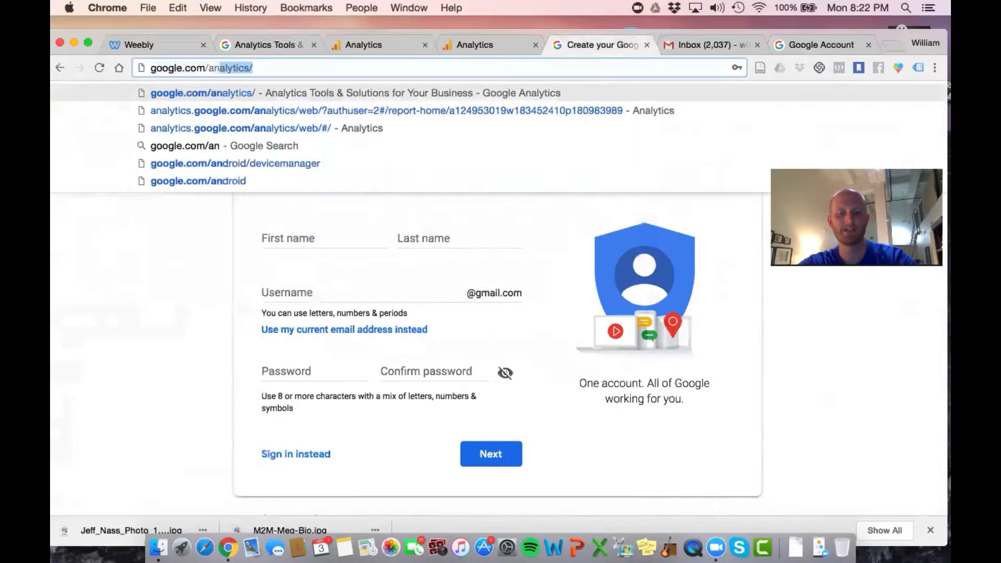
type("ytics")
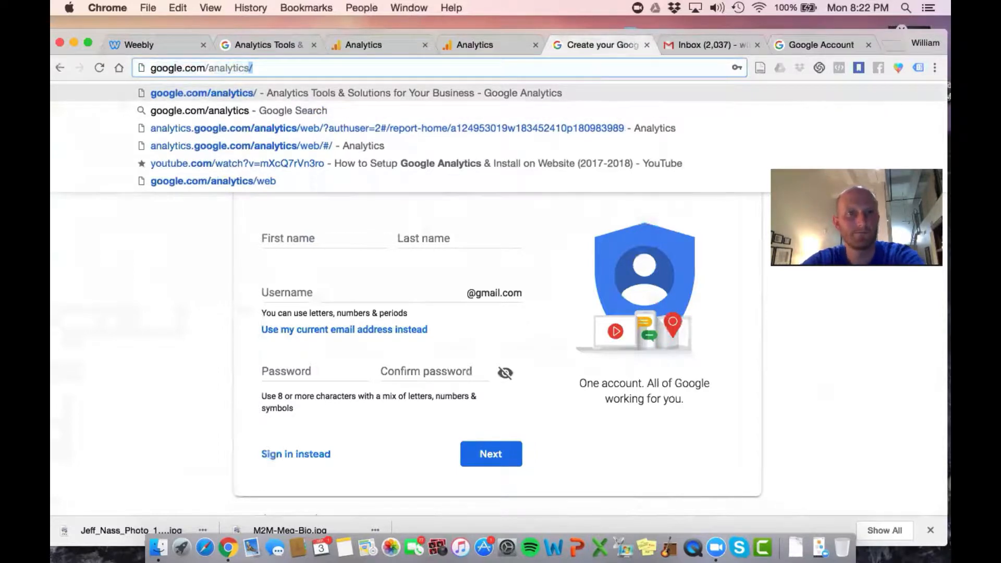
key("Return")
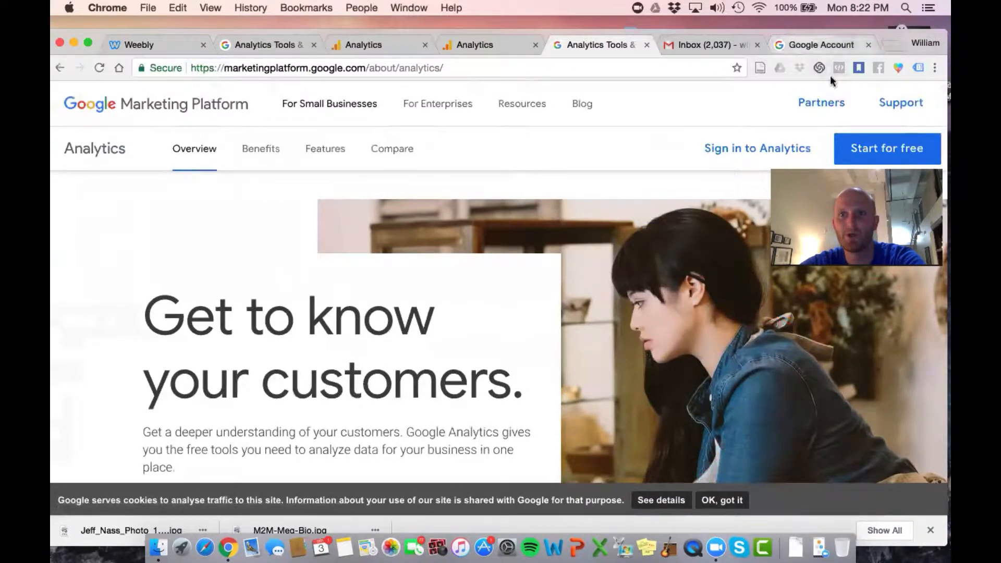
Start the free Google Analytics sign-up and review the New Account form's website tracking, account and property fields
left_click(890, 148)
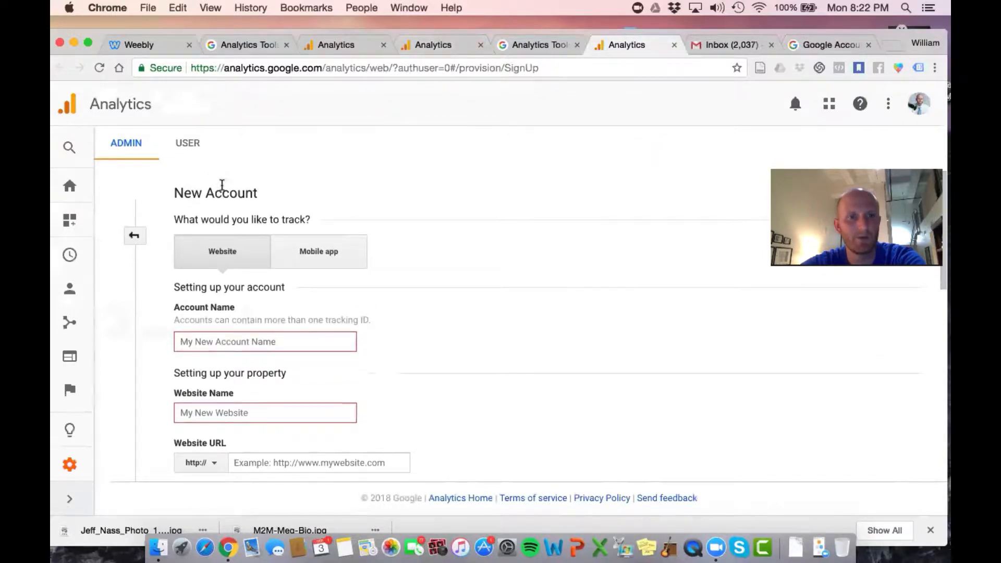
scroll(386, 239, "down", 1)
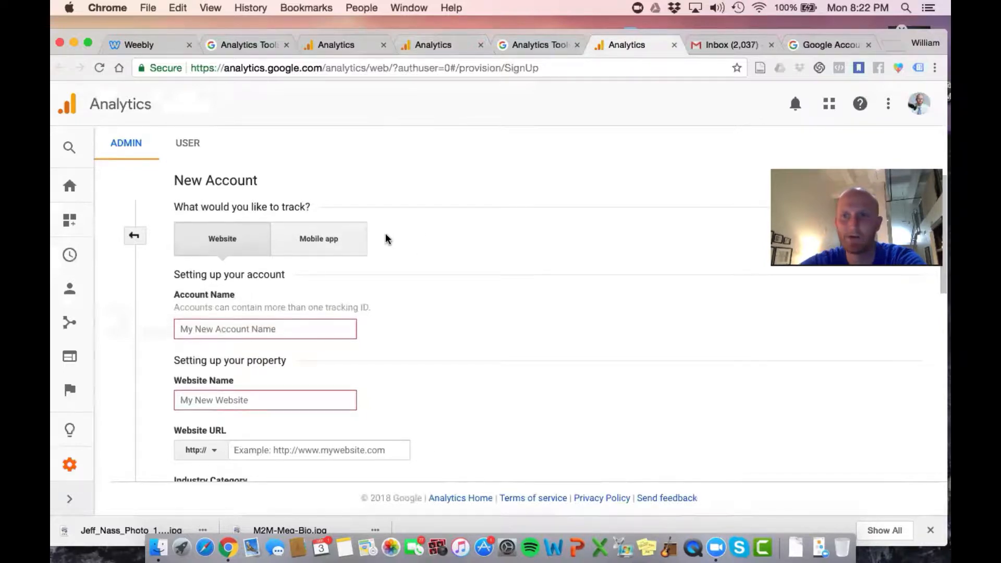
scroll(386, 238, "down", 1)
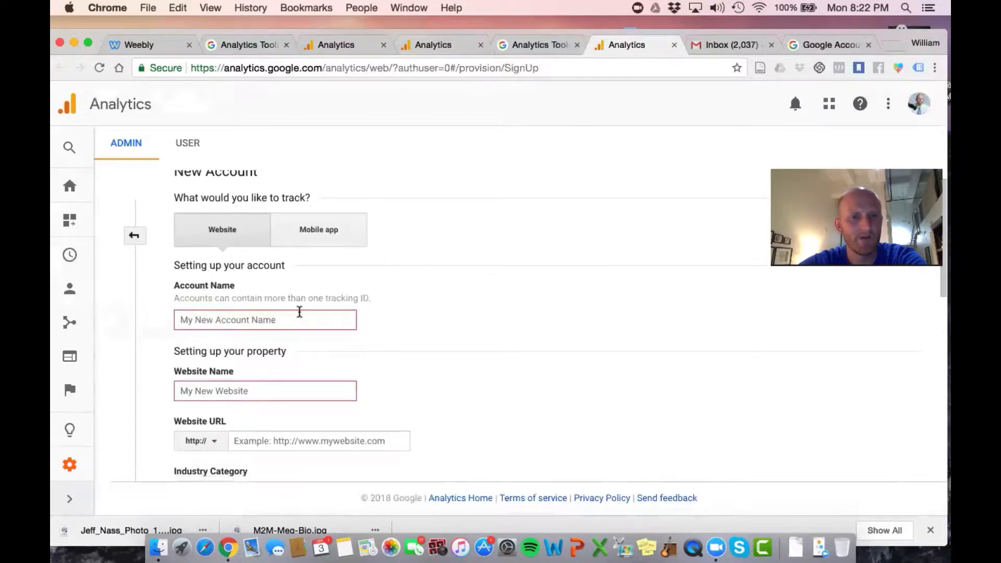
scroll(279, 297, "up", 2)
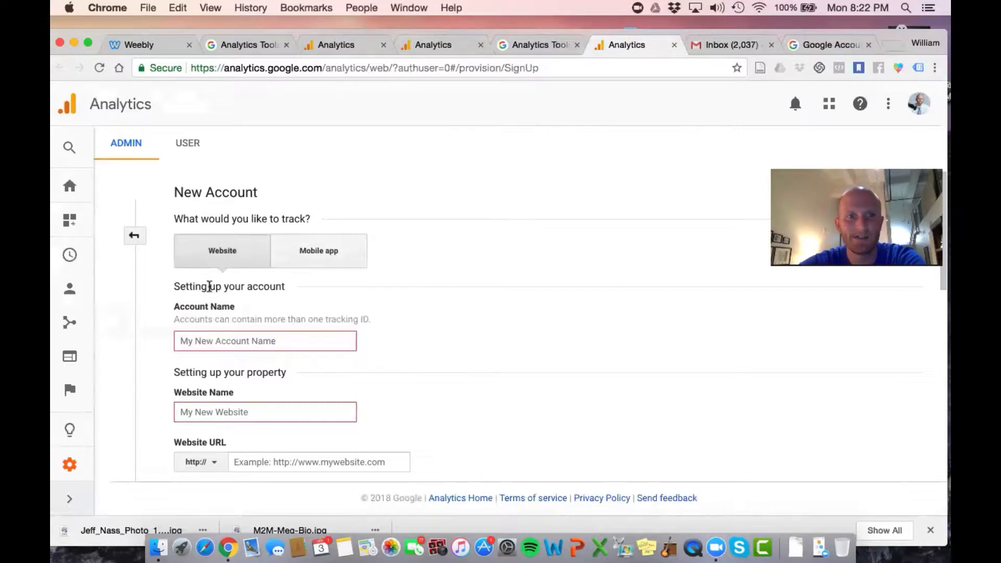
Enter Ads For Physical Therapists as both the account name and the website name in the New Account form
scroll(209, 286, "down", 3)
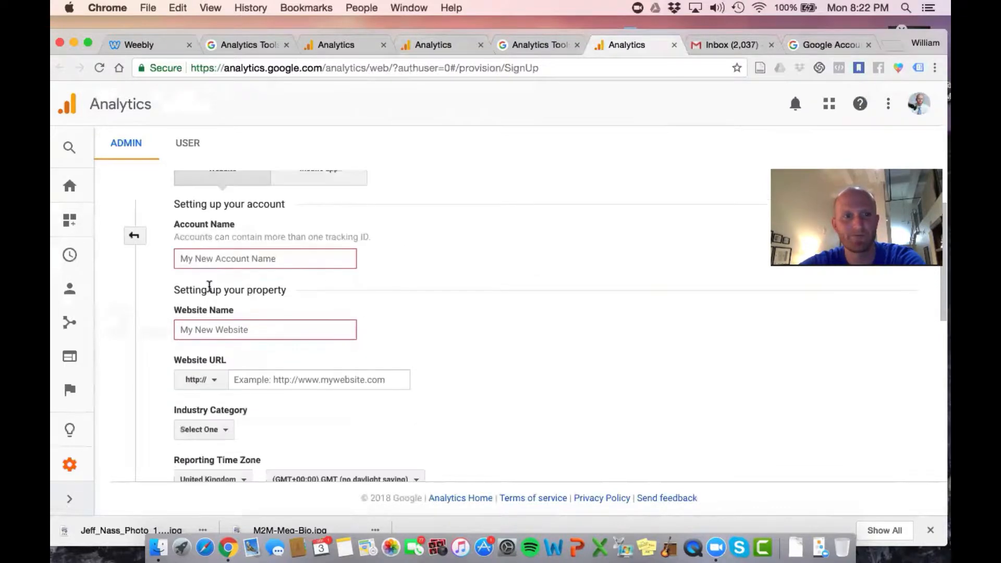
left_click(231, 262)
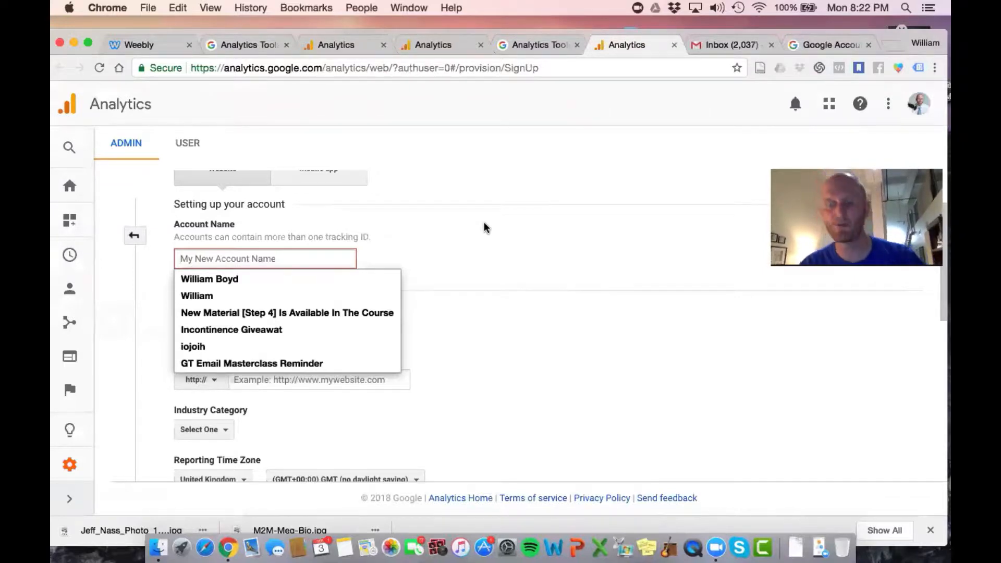
type("Ads For Physical Therapists")
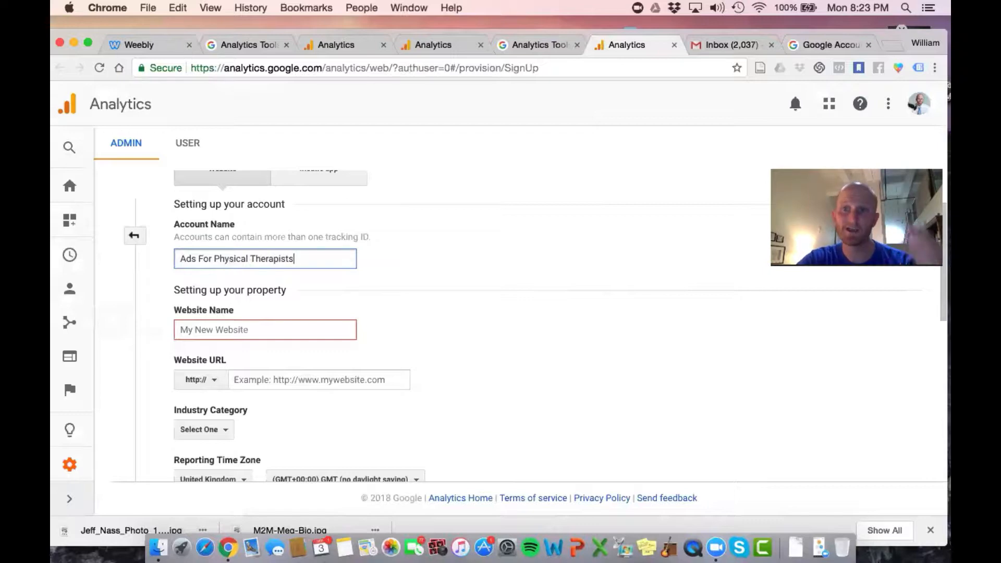
scroll(538, 286, "down", 1)
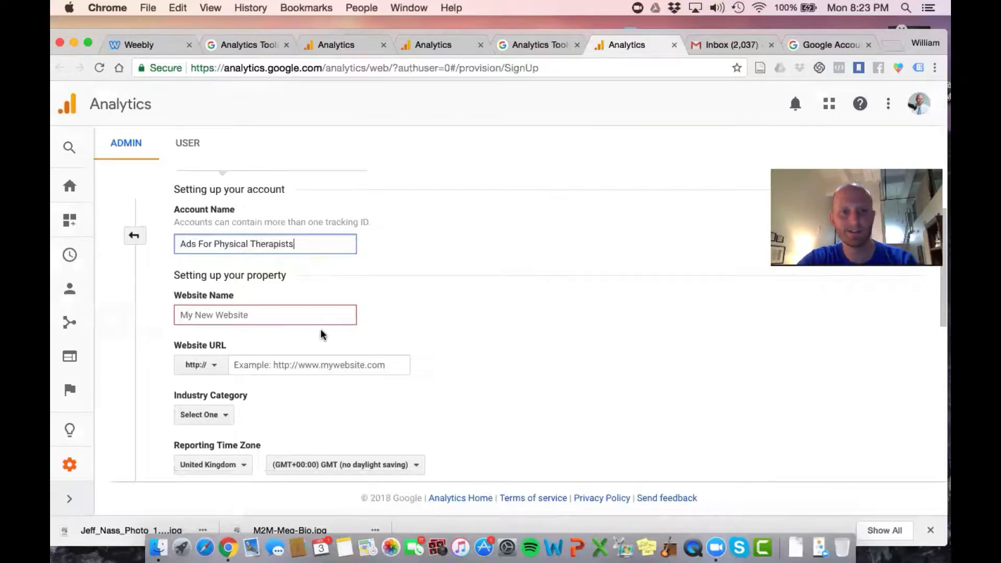
left_click(292, 320)
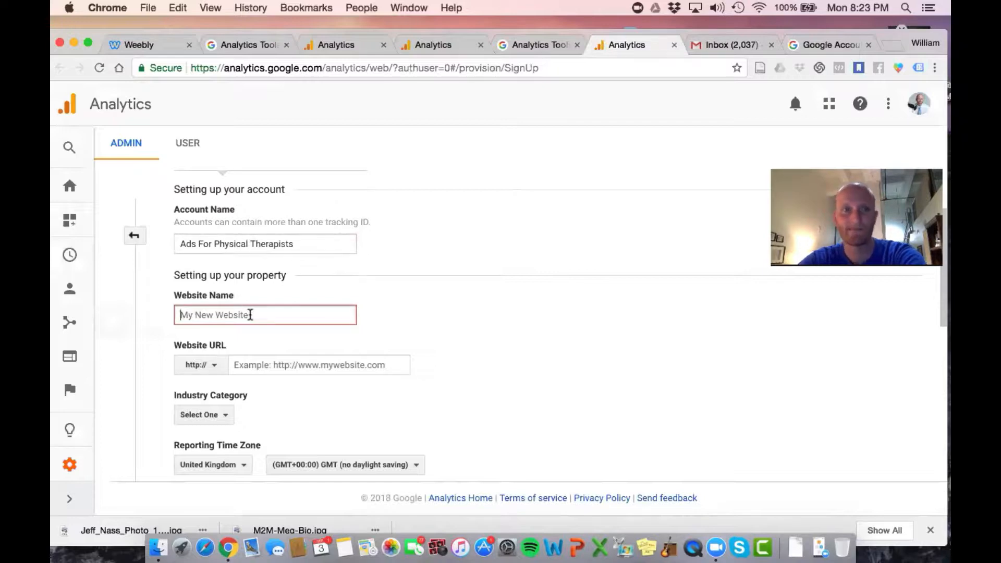
type("Ads For Physical Therapists")
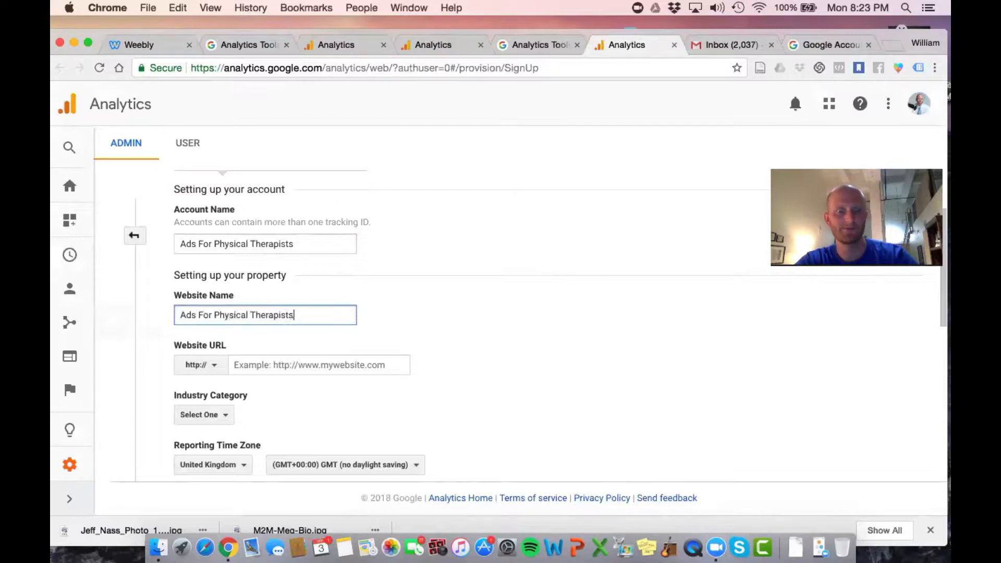
key("Tab")
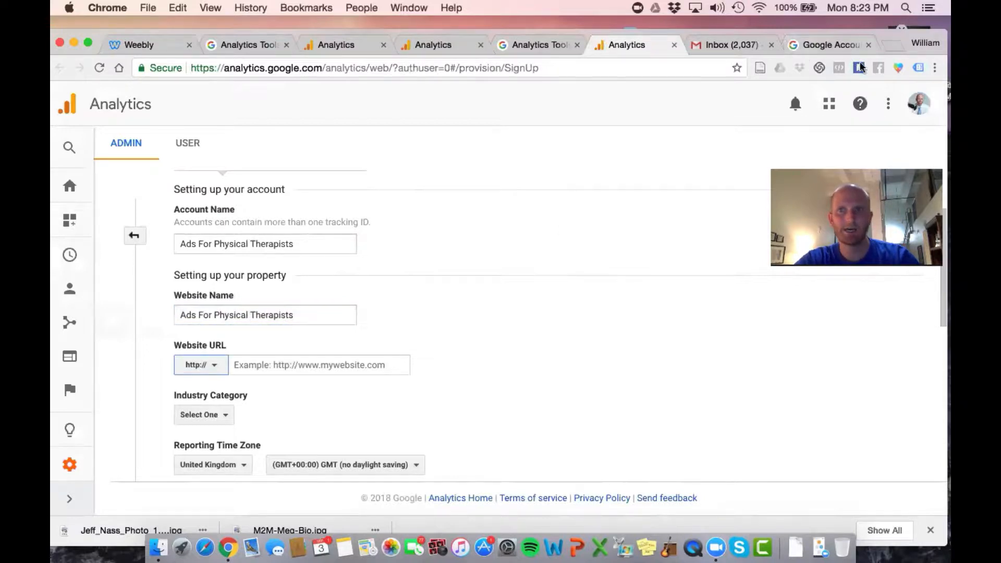
left_click(893, 47)
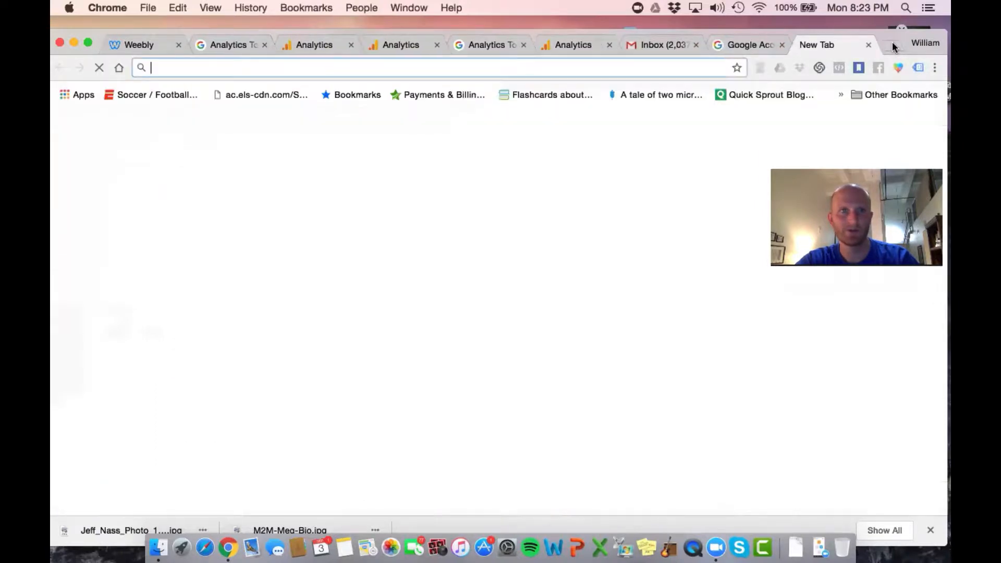
type("adsforpts.com")
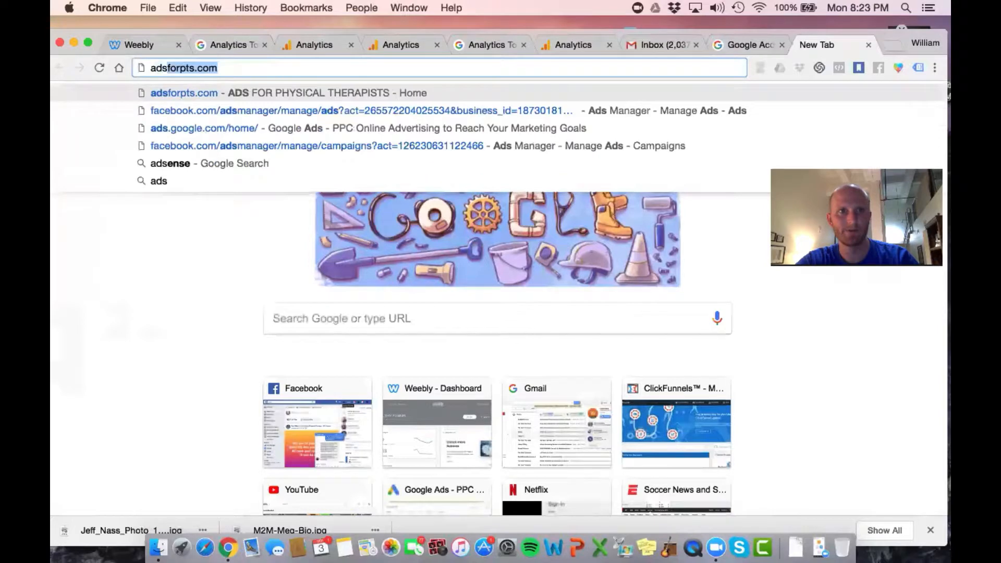
key("Return")
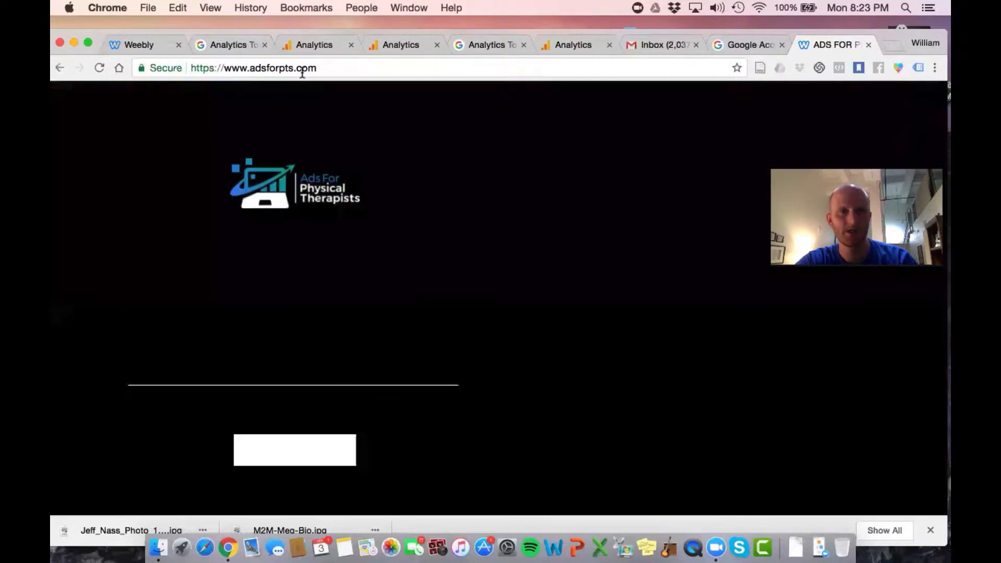
left_click_drag(318, 68, 224, 67)
right_click(246, 66)
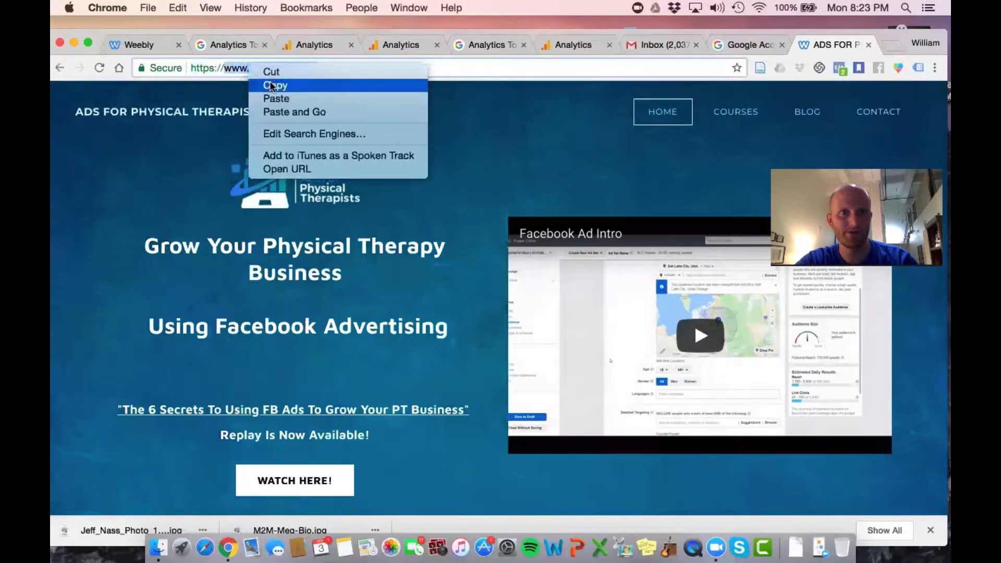
left_click(263, 83)
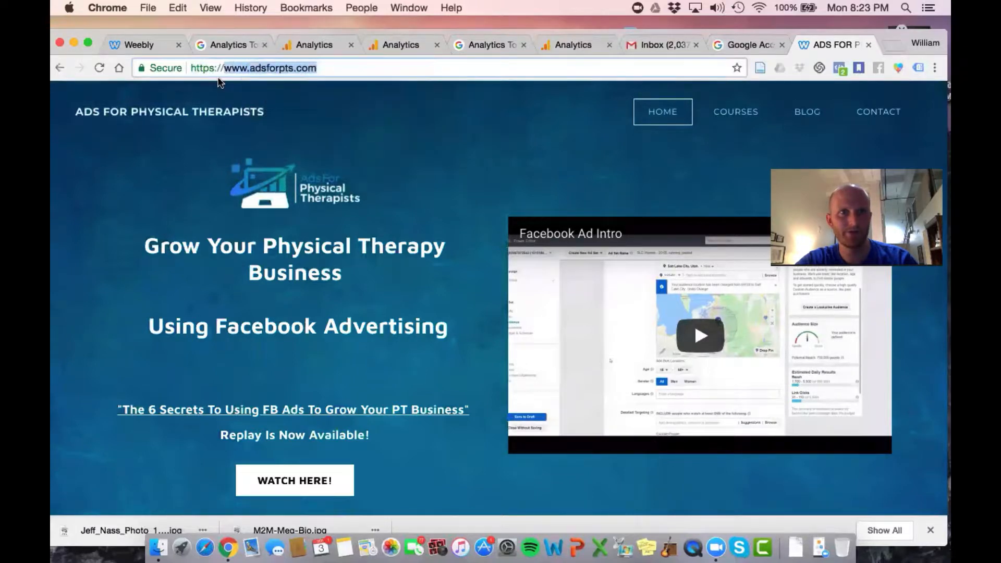
left_click(566, 46)
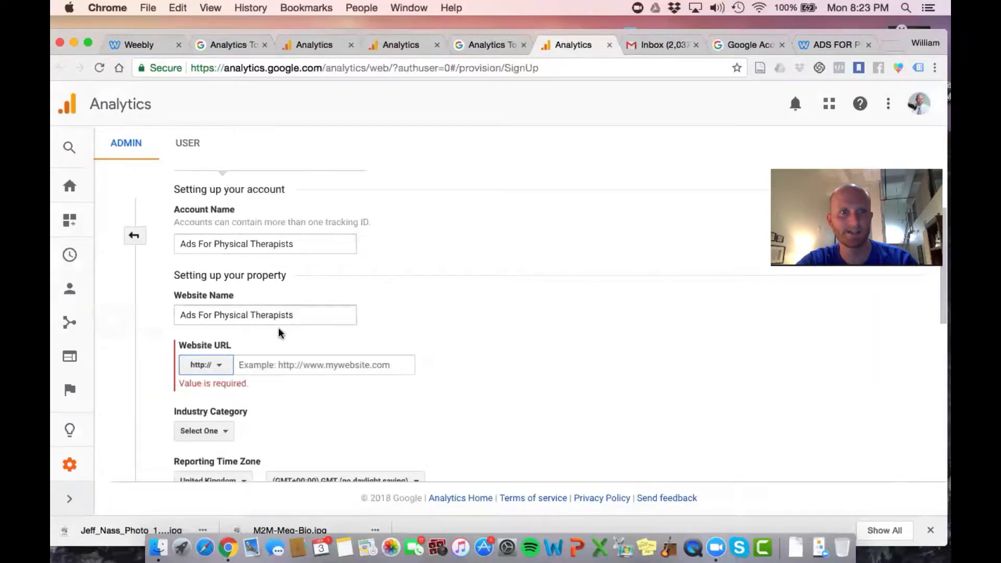
left_click(213, 365)
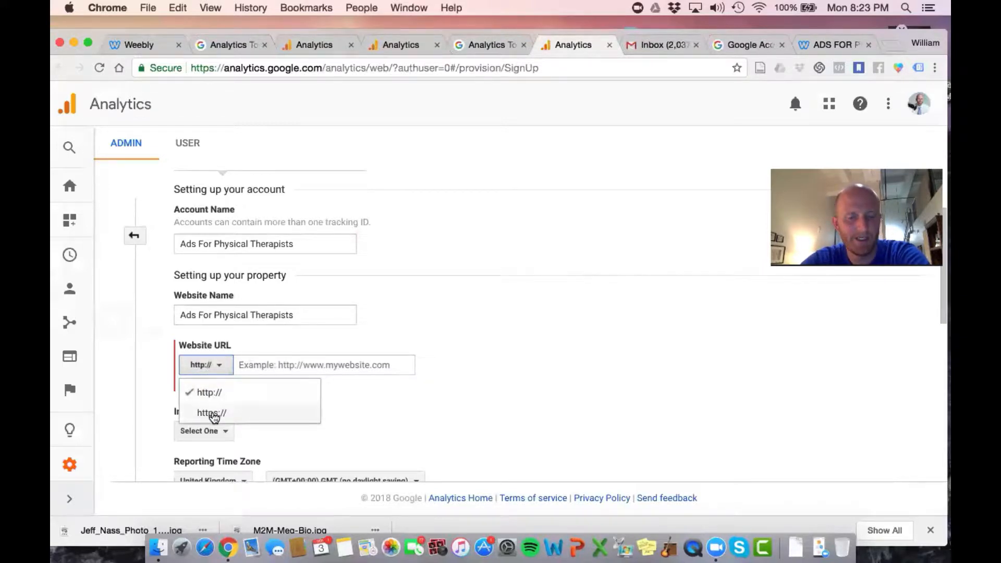
left_click(833, 44)
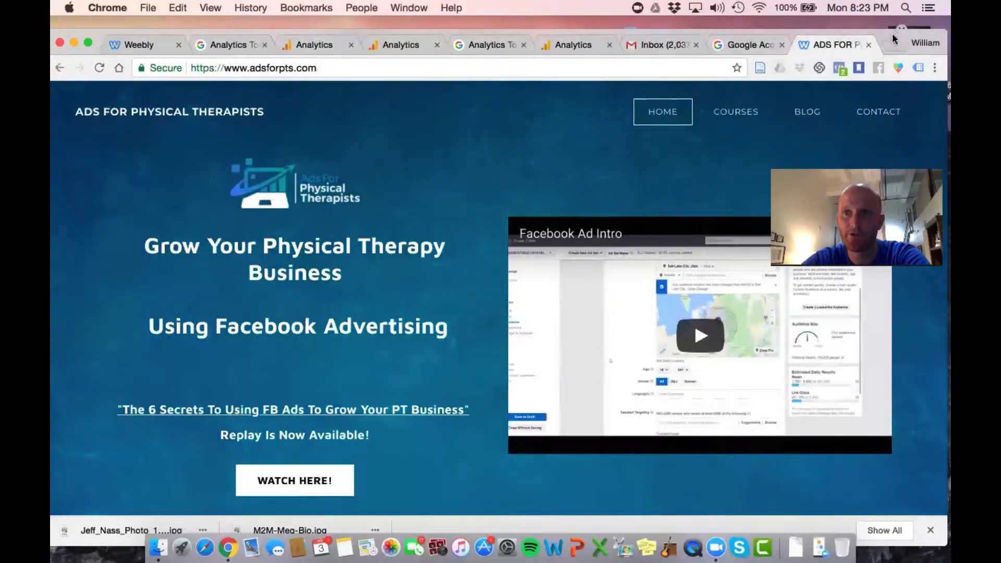
left_click_drag(892, 33, 892, 50)
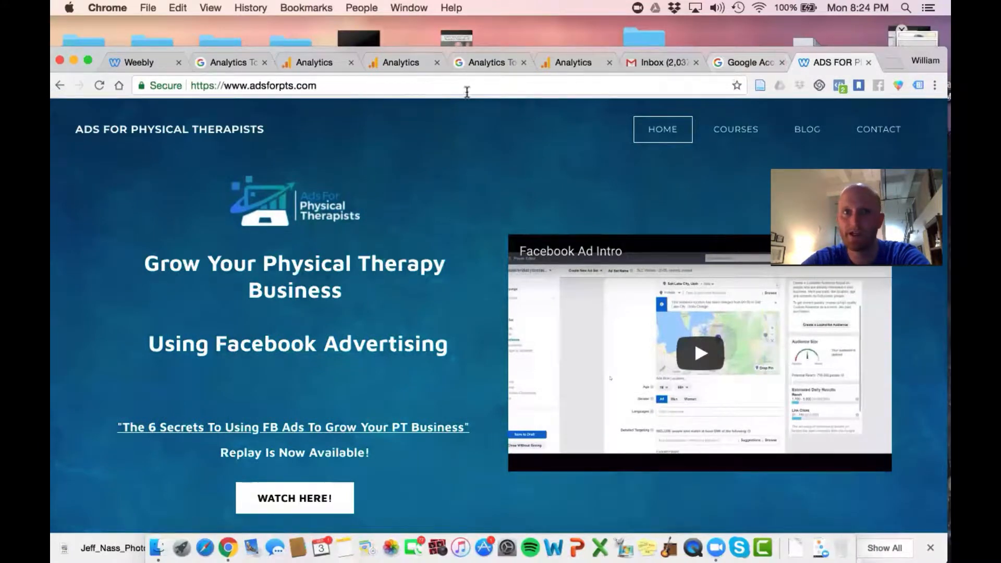
left_click(564, 68)
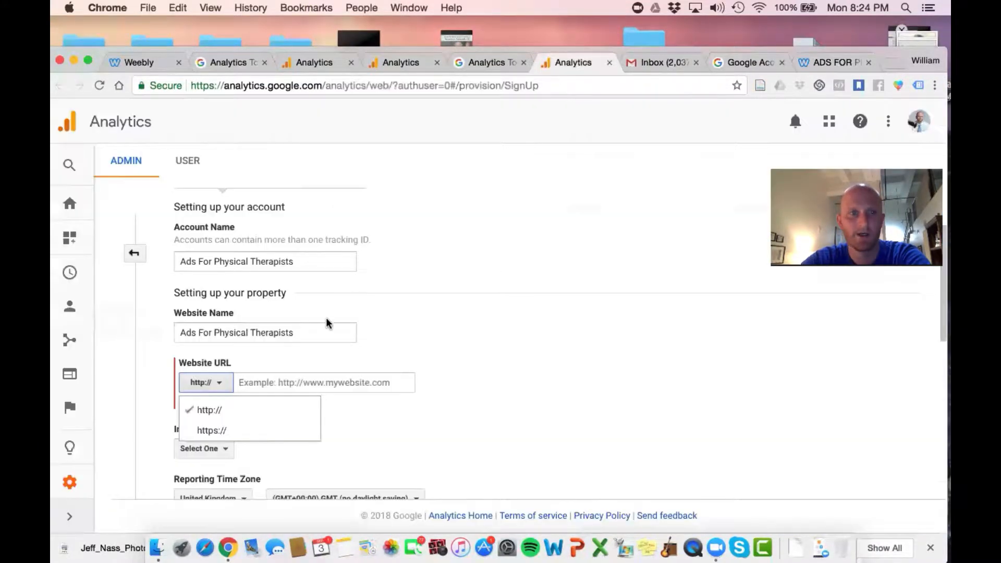
left_click(249, 386)
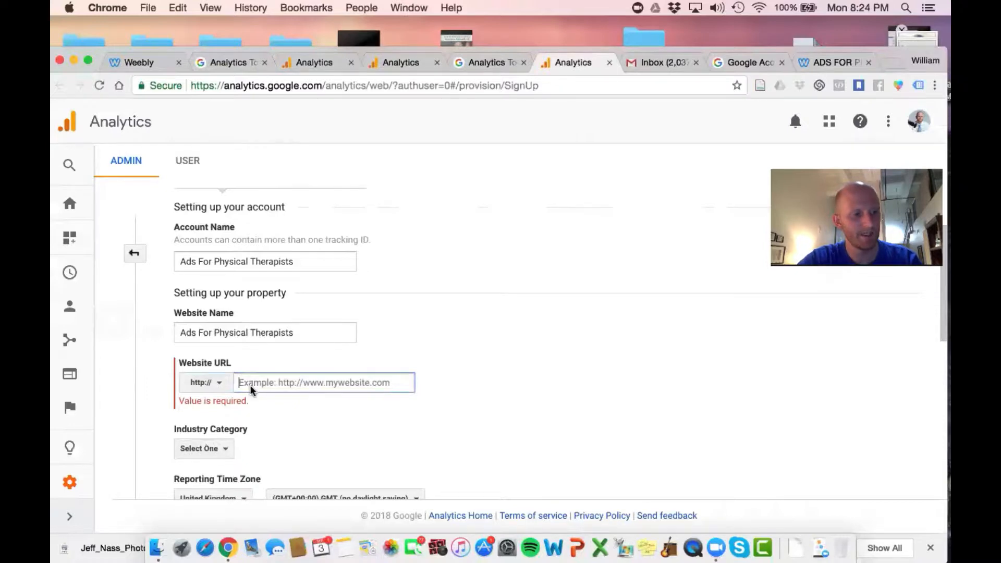
right_click(250, 387)
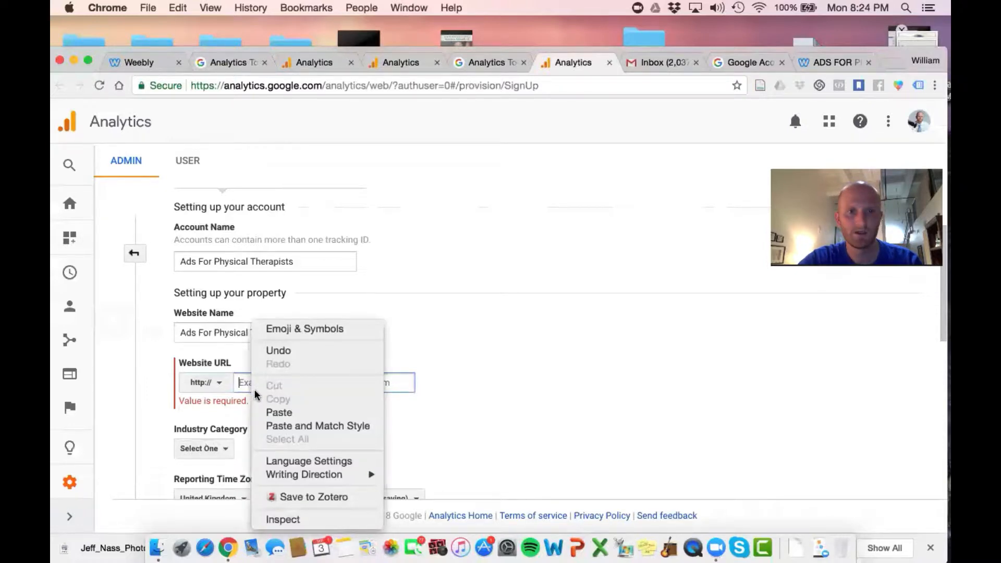
left_click(284, 411)
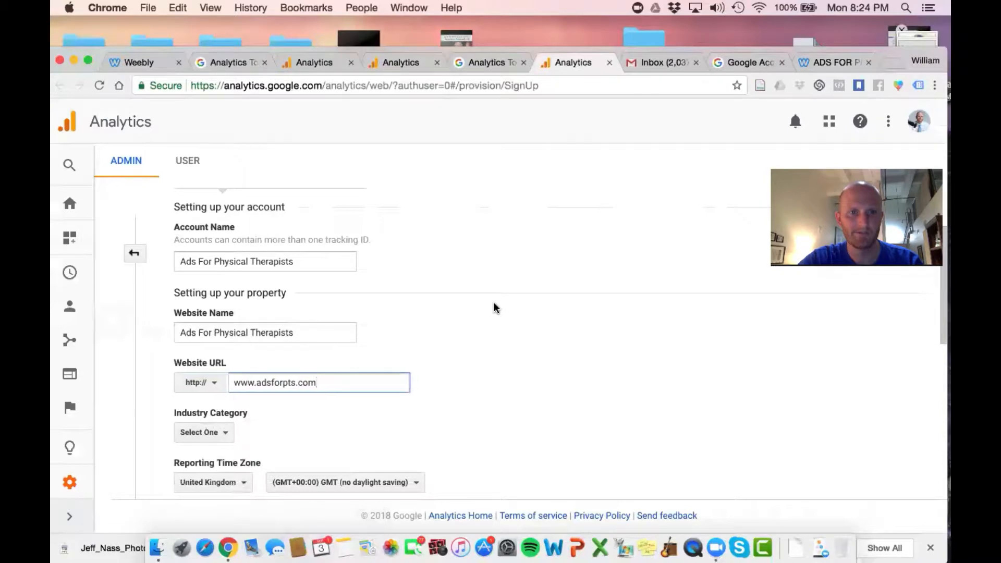
Look through the industry categories and set the property's Industry Category to Healthcare
scroll(494, 308, "down", 5)
scroll(500, 296, "up", 2)
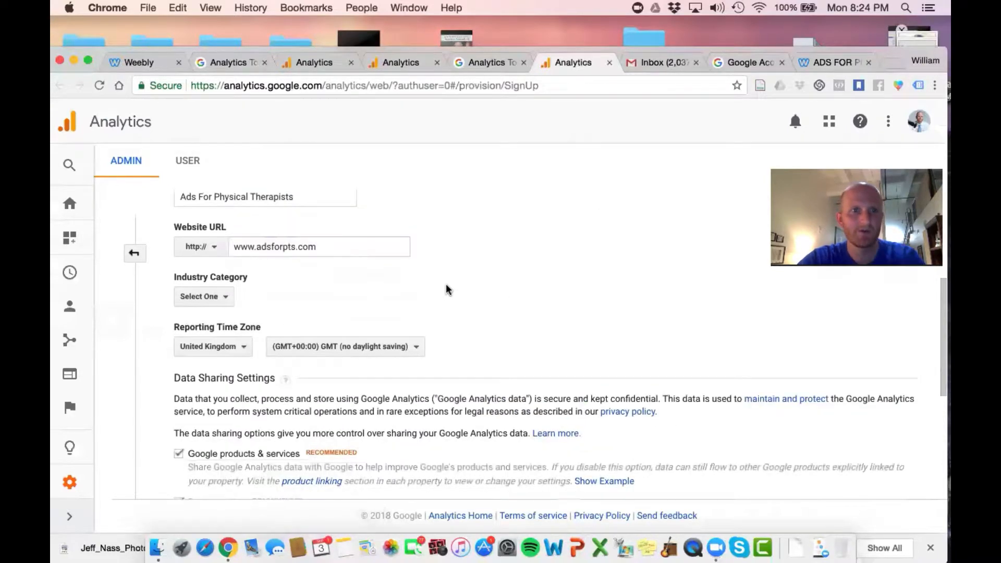
left_click(189, 305)
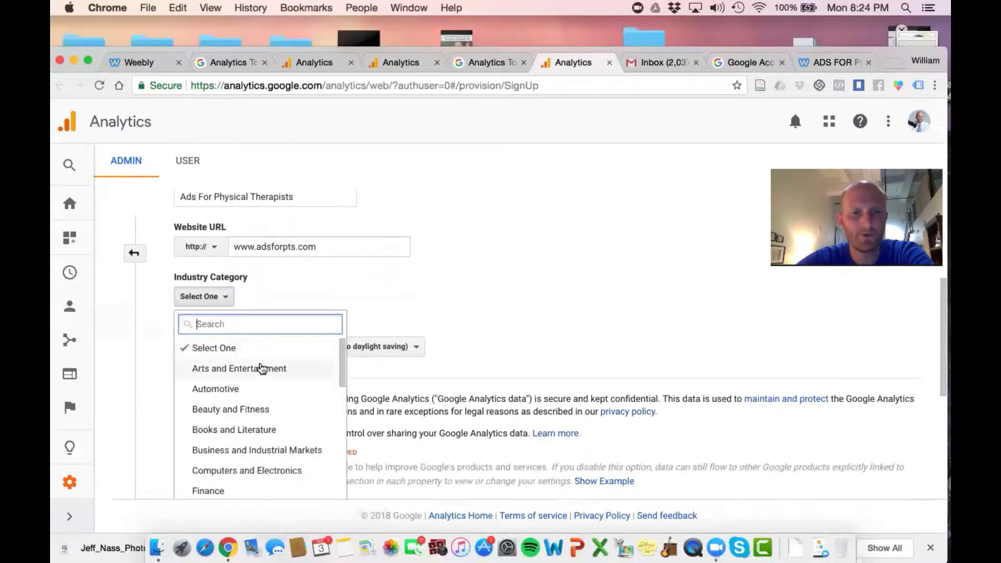
scroll(261, 365, "down", 5)
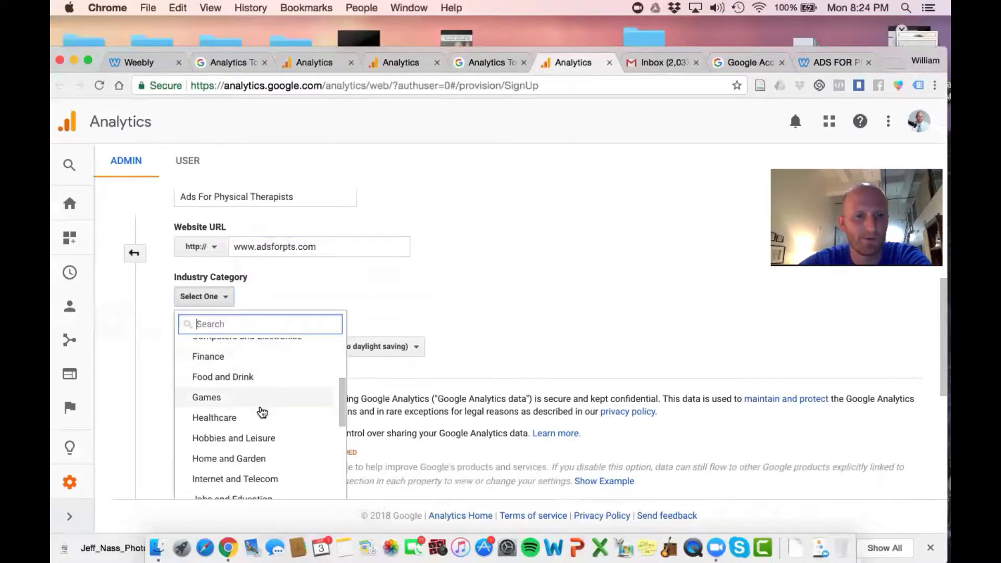
scroll(261, 411, "down", 6)
scroll(262, 411, "down", 3)
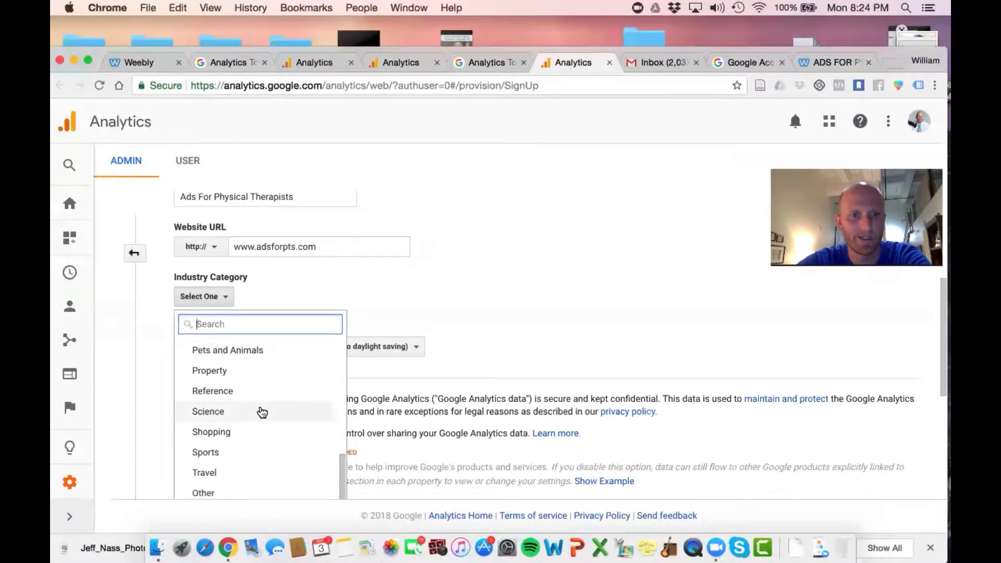
scroll(261, 411, "up", 8)
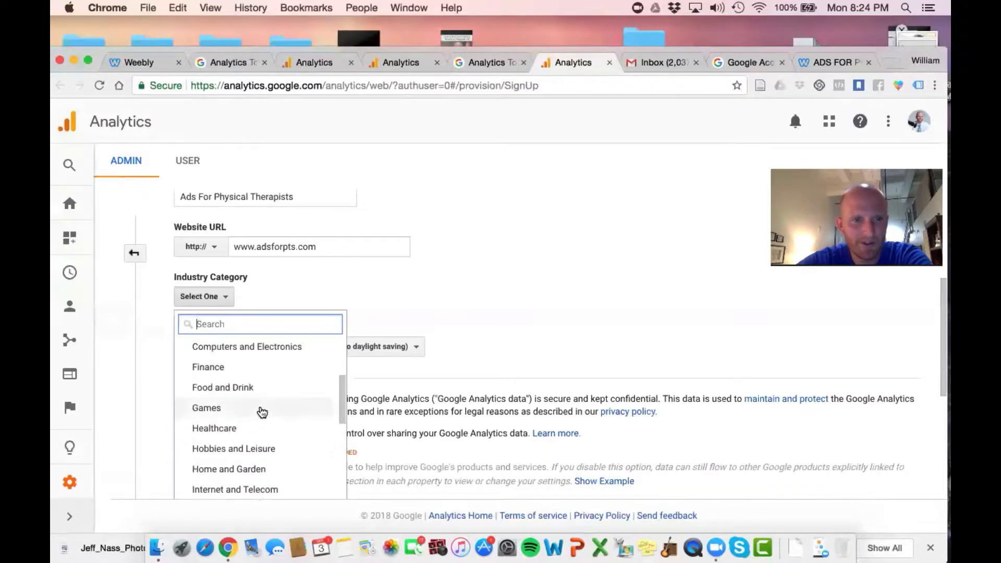
scroll(261, 412, "up", 5)
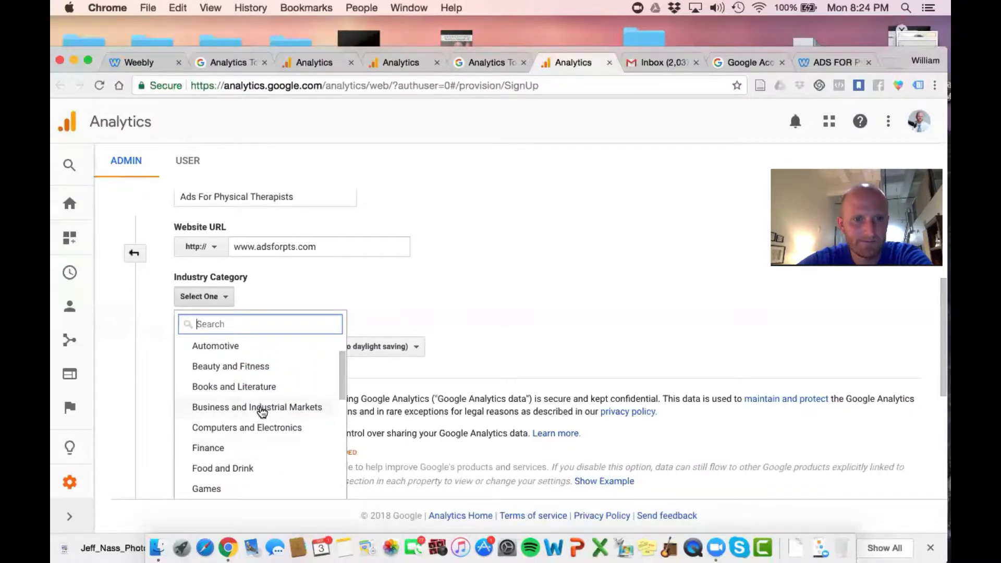
scroll(261, 412, "down", 2)
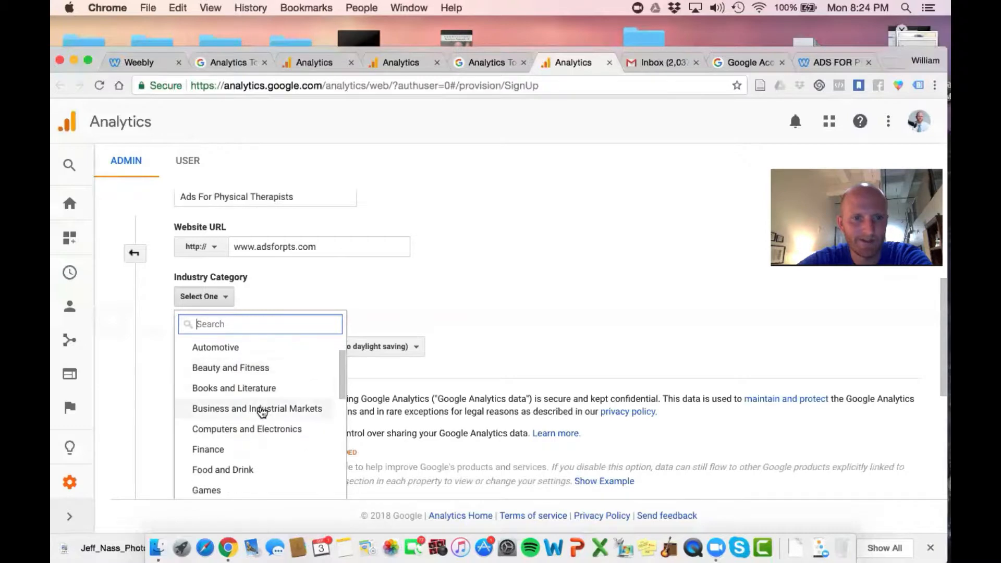
scroll(261, 412, "down", 1)
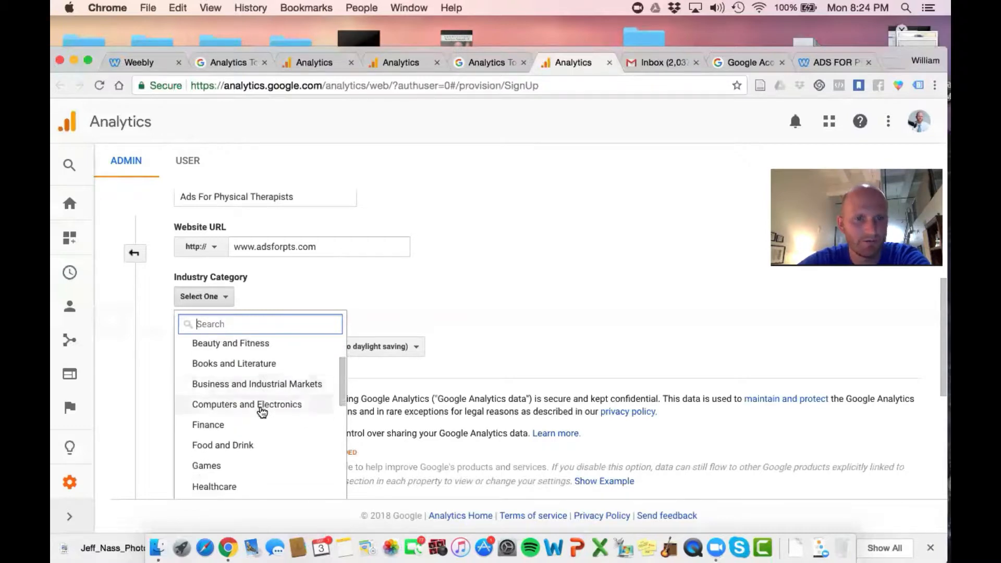
scroll(261, 412, "down", 2)
scroll(262, 415, "down", 2)
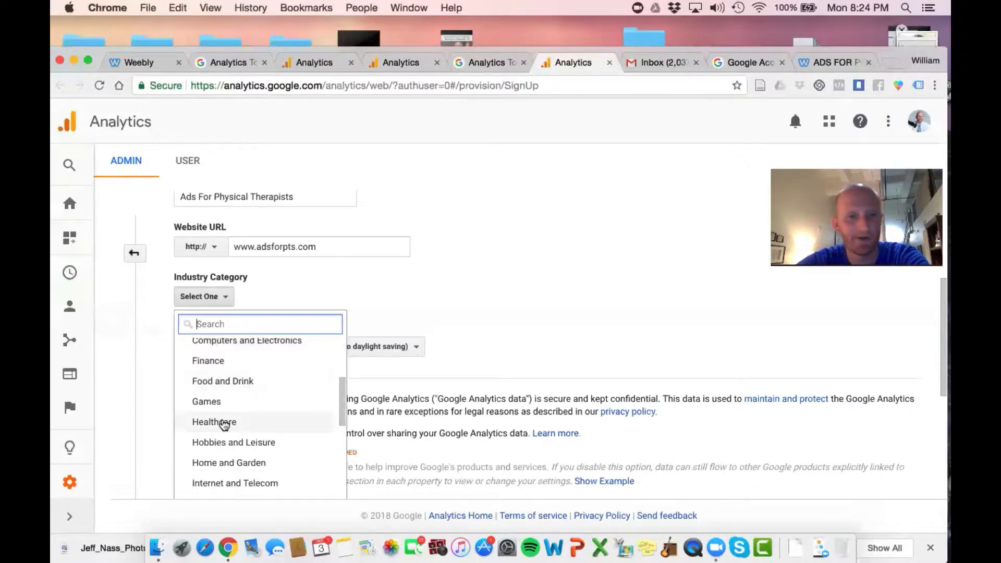
left_click(214, 422)
Set the Reporting Time Zone to United States with (GMT-04:00) Eastern Time
scroll(480, 261, "down", 1)
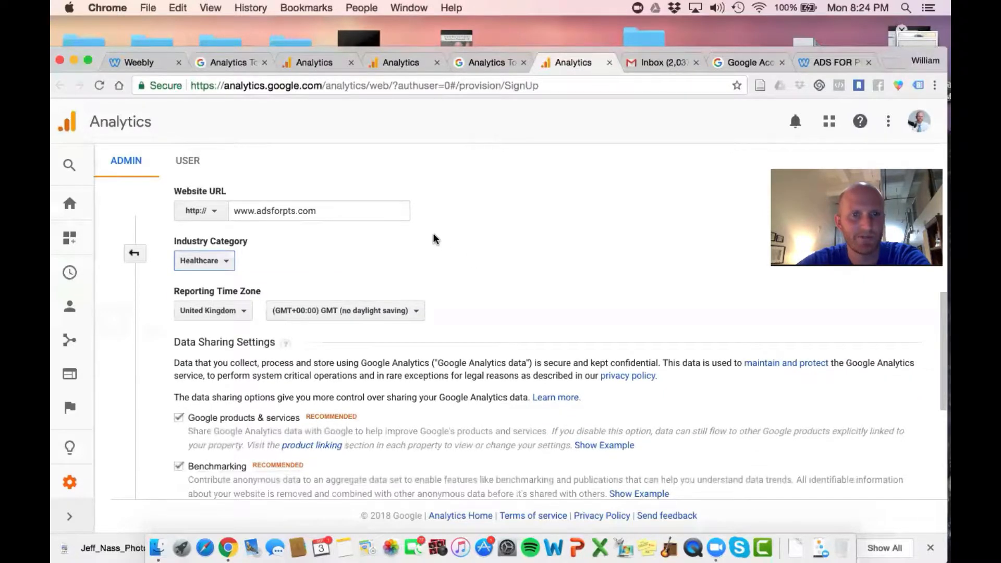
left_click(230, 310)
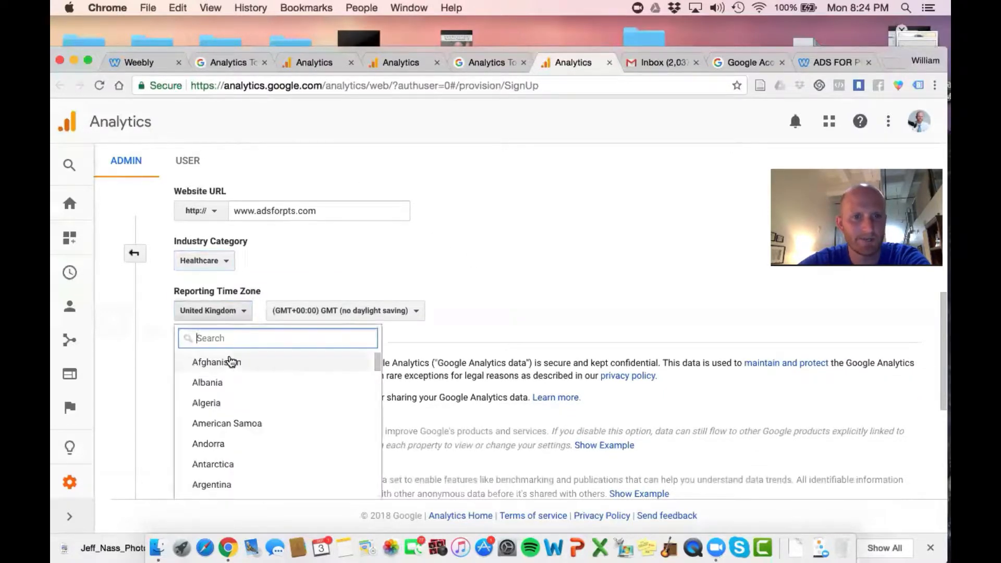
scroll(231, 361, "down", 20)
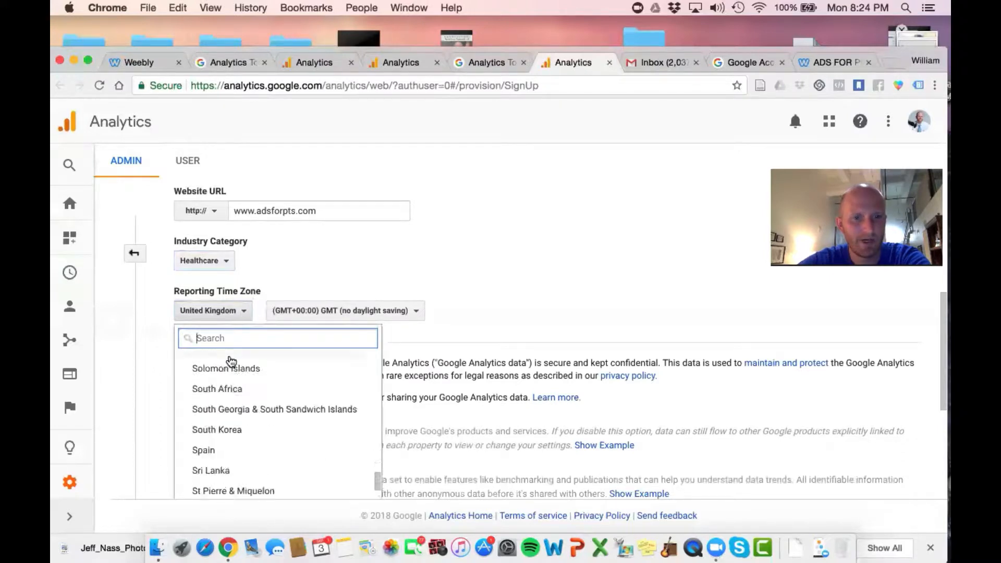
scroll(240, 460, "down", 8)
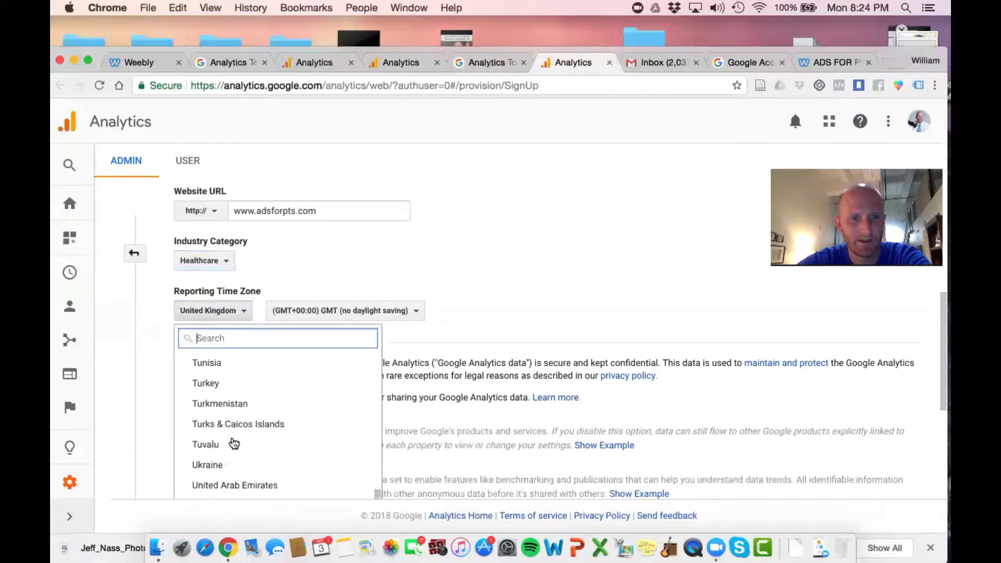
left_click(241, 397)
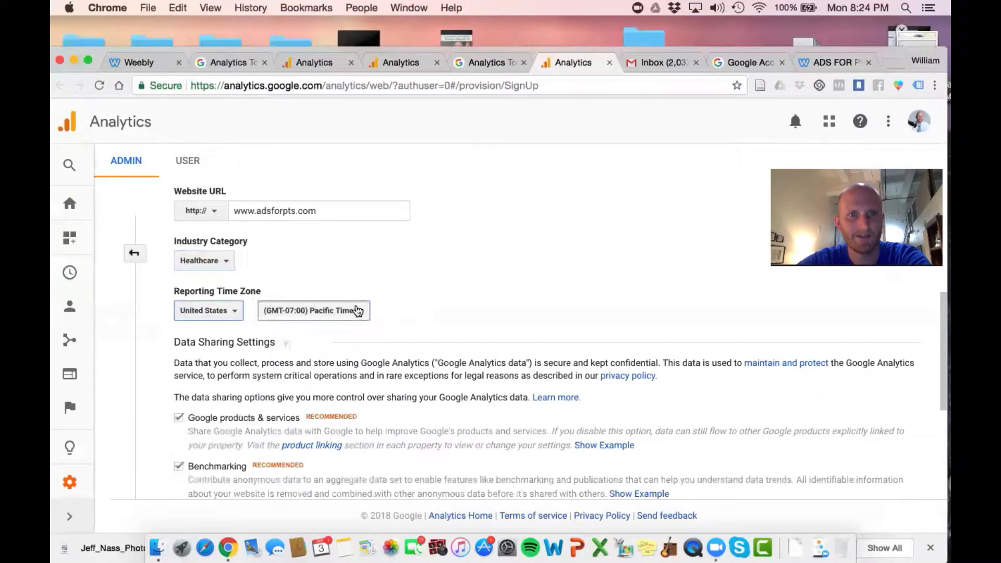
left_click(356, 310)
scroll(343, 390, "down", 1)
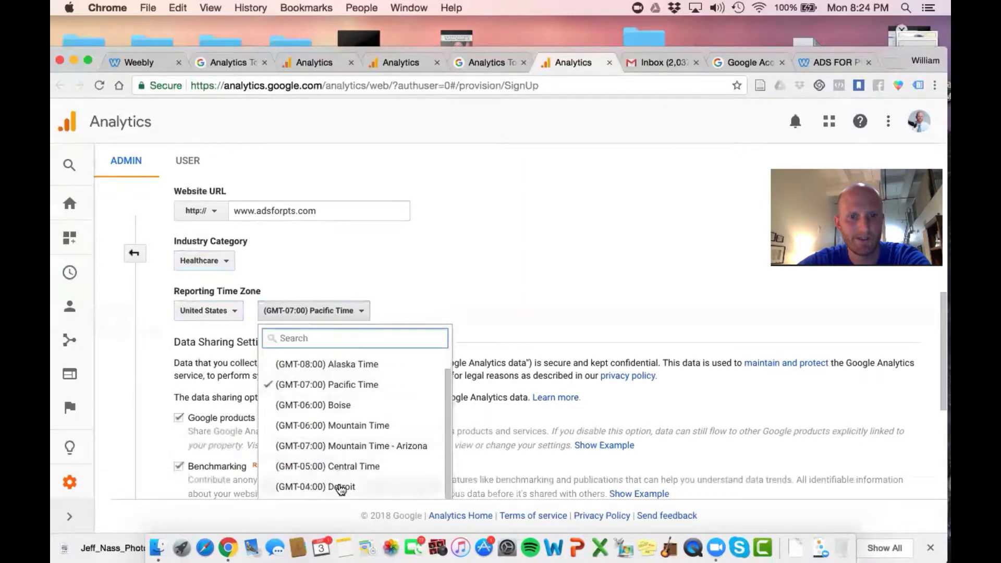
scroll(341, 495, "down", 2)
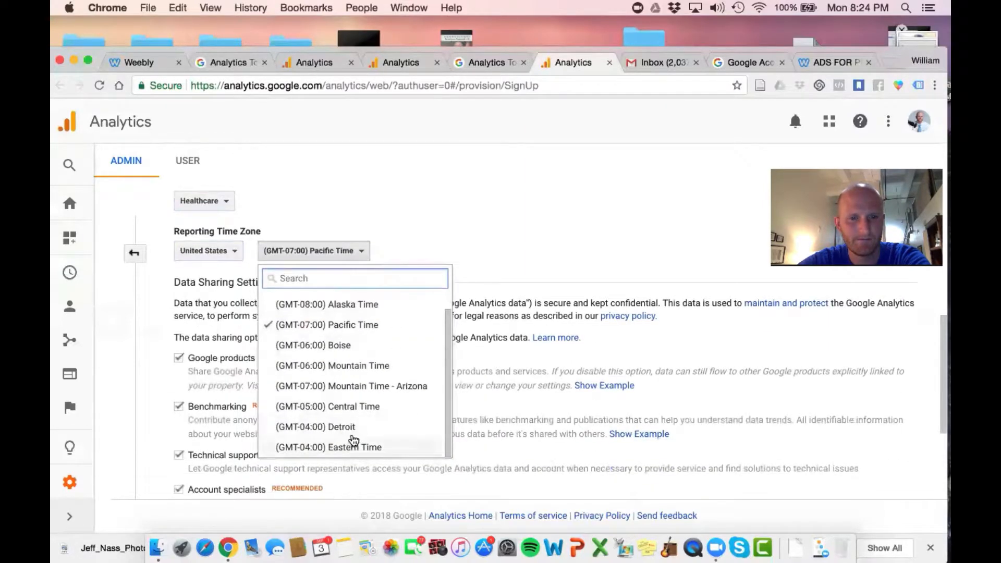
left_click(353, 447)
Read through the Data Sharing Settings options and their descriptions down to the end of the sign-up form
scroll(457, 285, "down", 2)
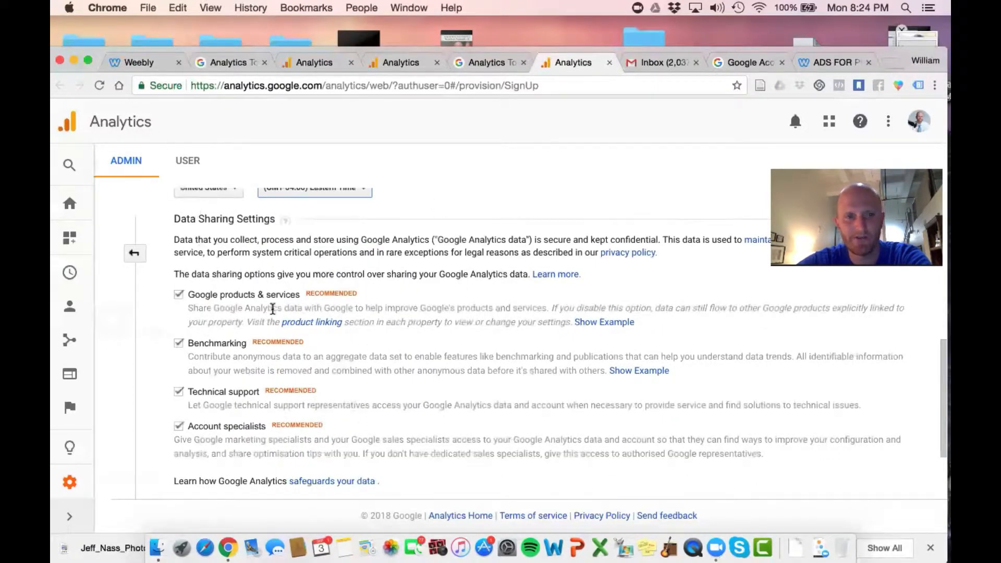
scroll(333, 219, "up", 2)
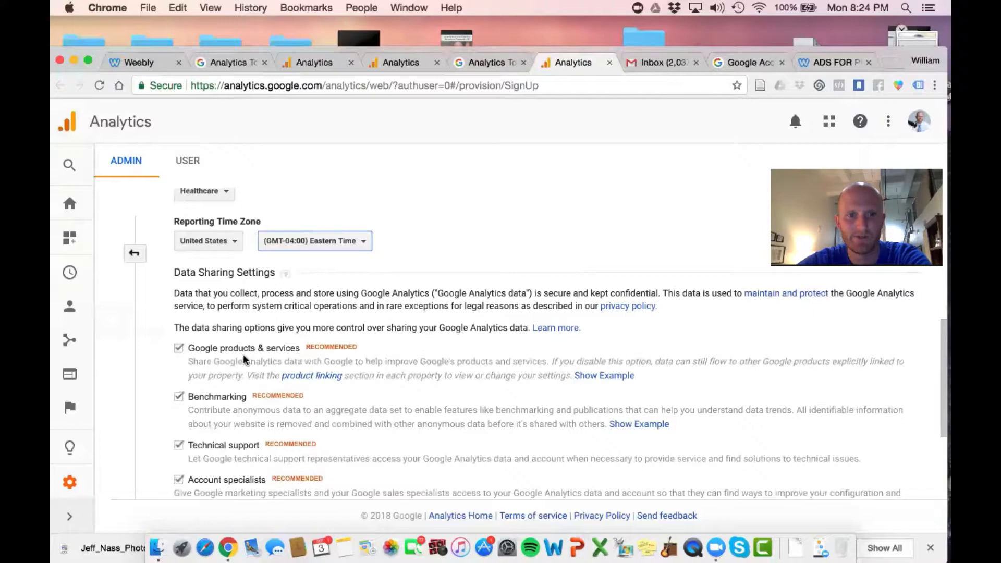
scroll(448, 292, "down", 2)
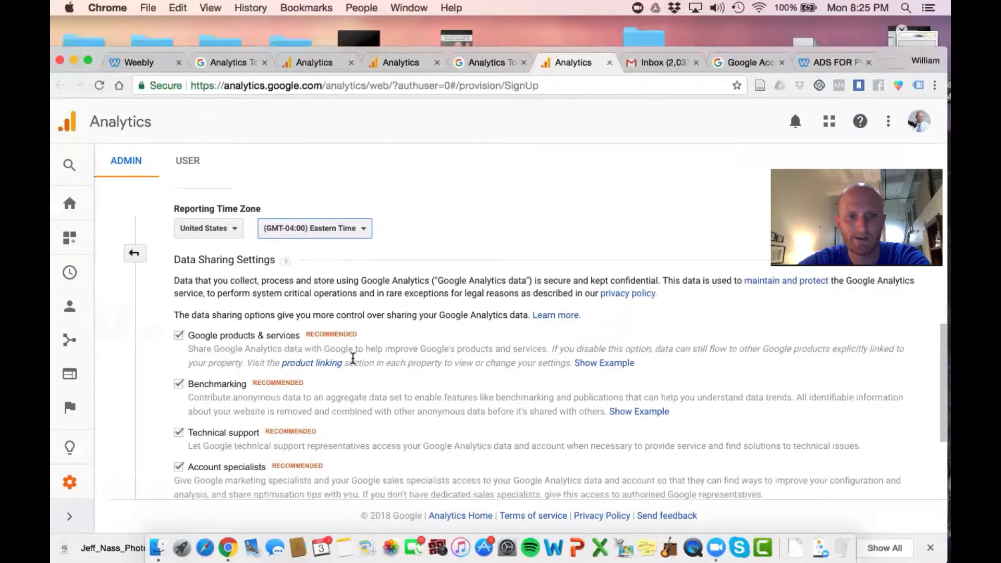
scroll(436, 263, "up", 1)
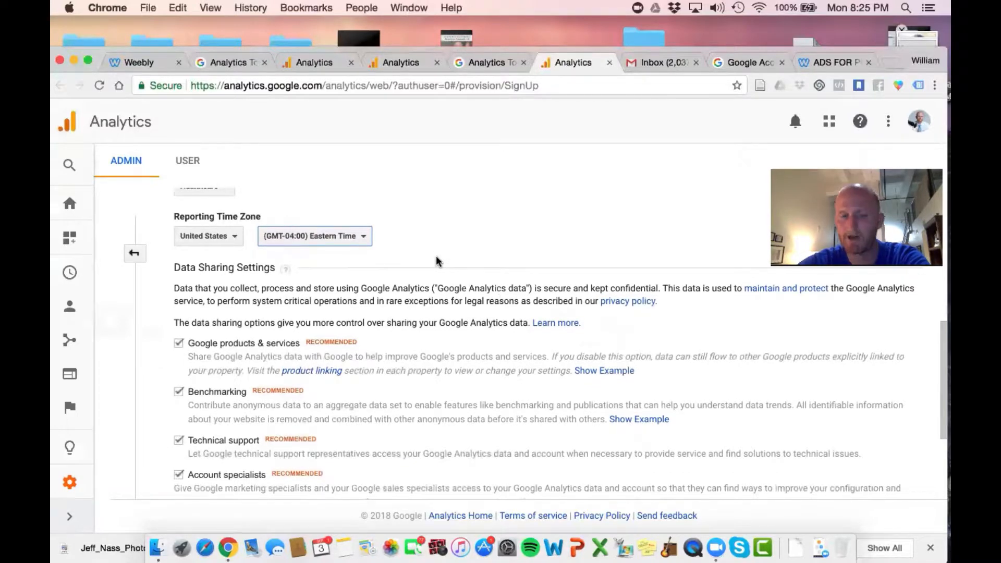
scroll(435, 262, "down", 1)
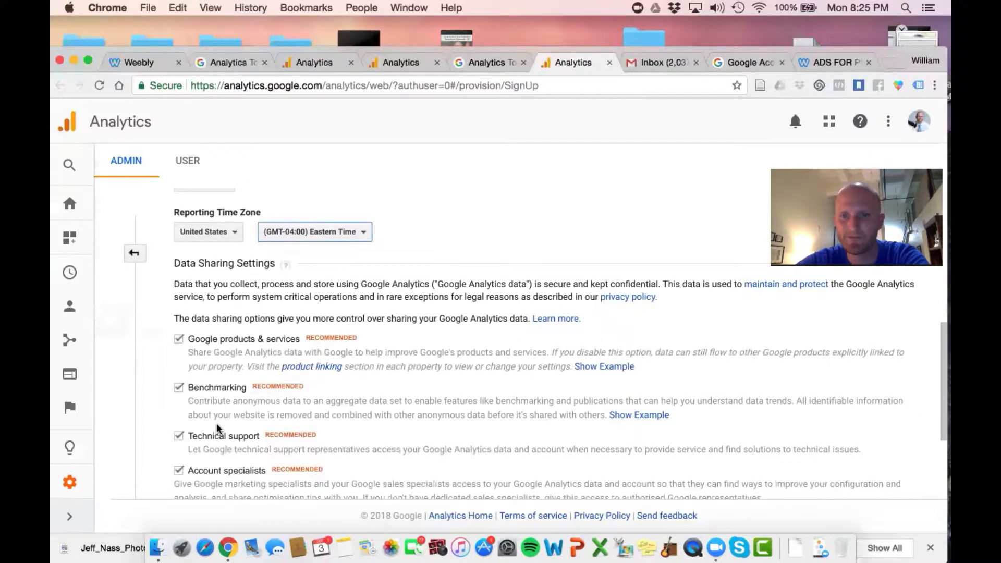
scroll(331, 334, "down", 5)
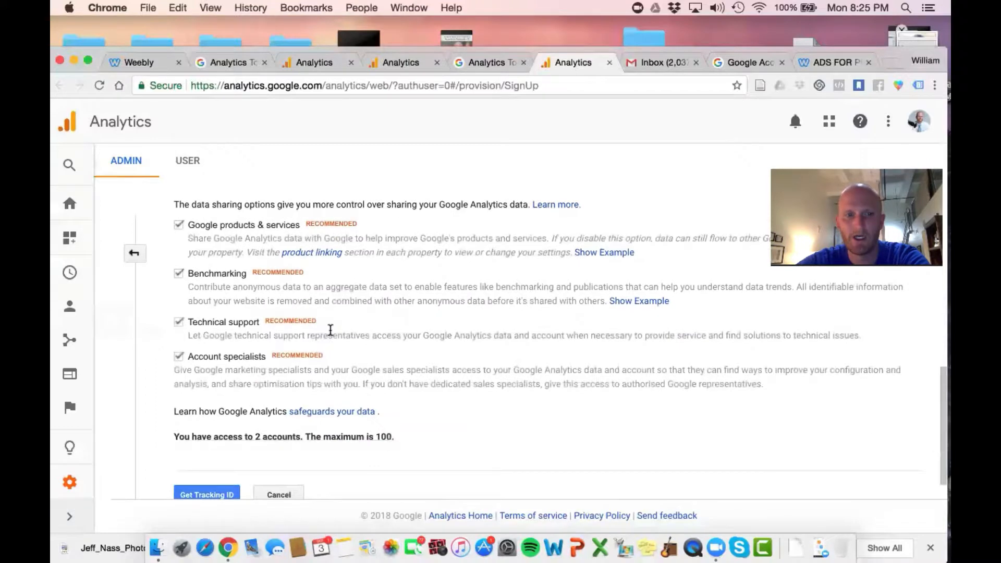
scroll(330, 330, "down", 1)
scroll(329, 334, "down", 1)
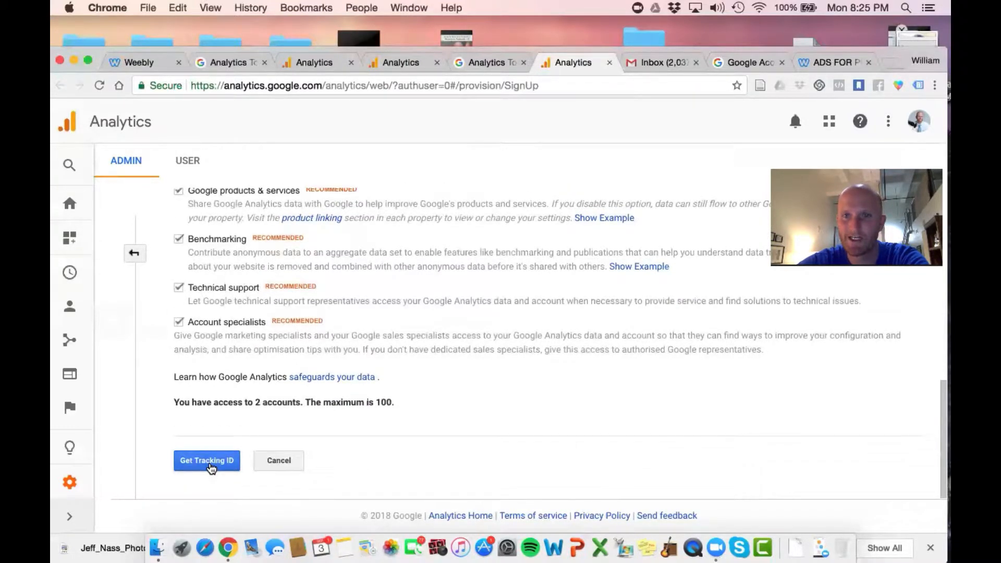
Recheck the New Account entries from the tracking type through data sharing, and submit the form to get the tracking ID
scroll(335, 202, "up", 15)
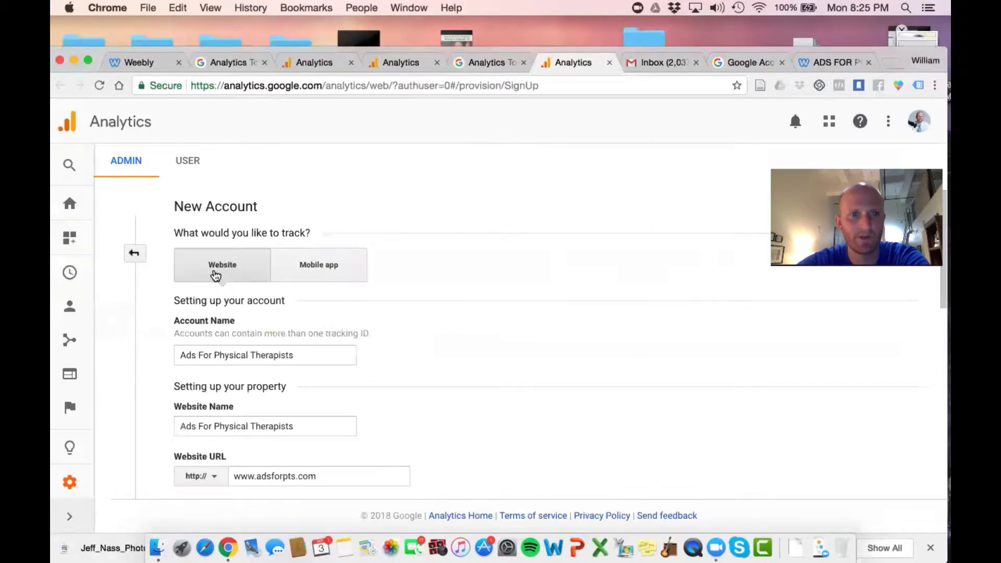
scroll(218, 342, "down", 3)
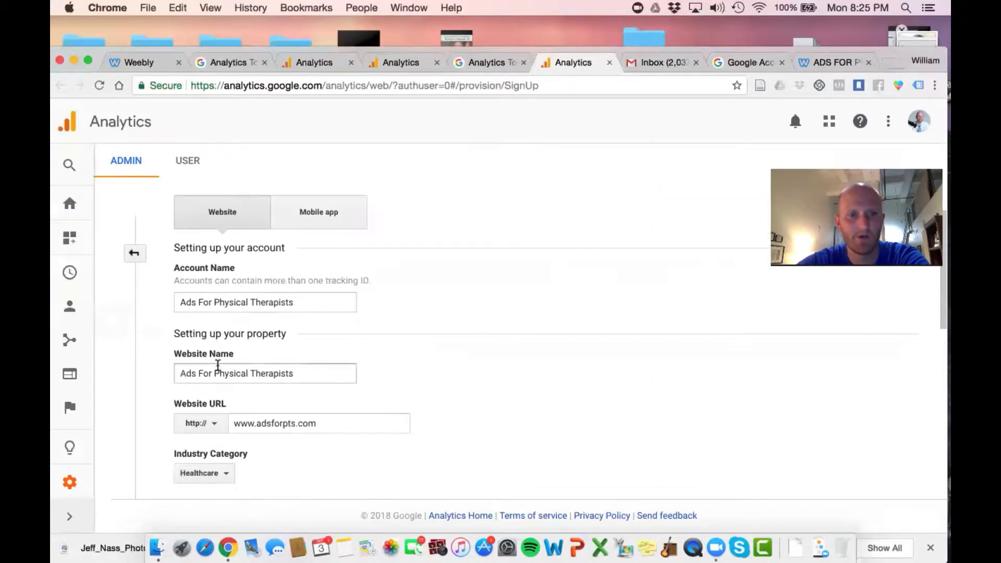
scroll(218, 365, "down", 3)
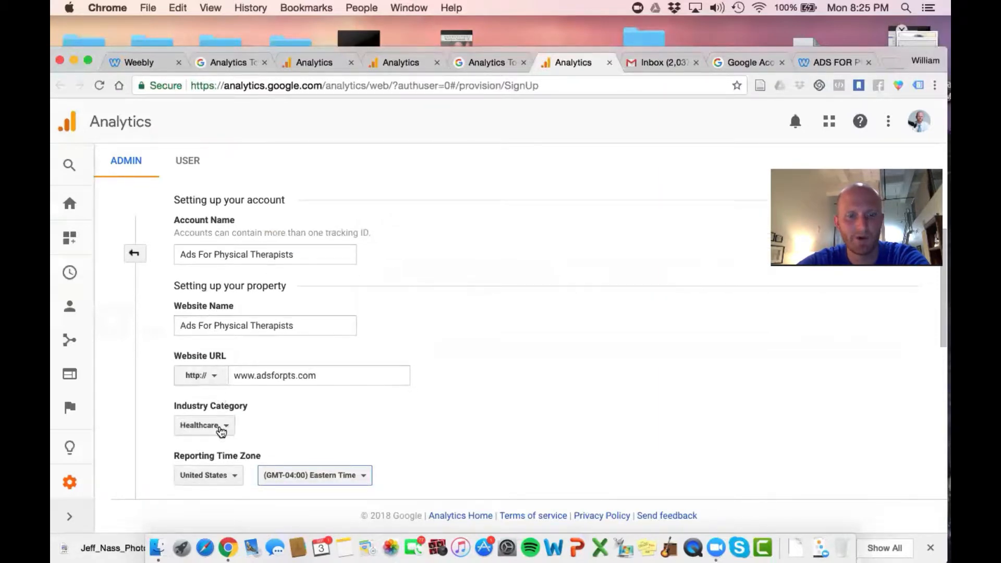
scroll(219, 424, "down", 2)
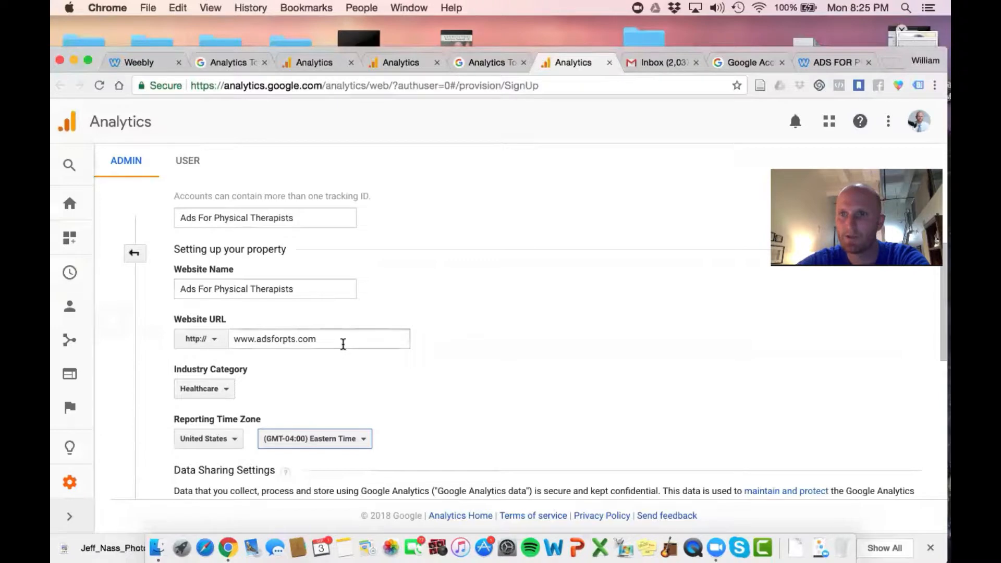
scroll(342, 344, "down", 4)
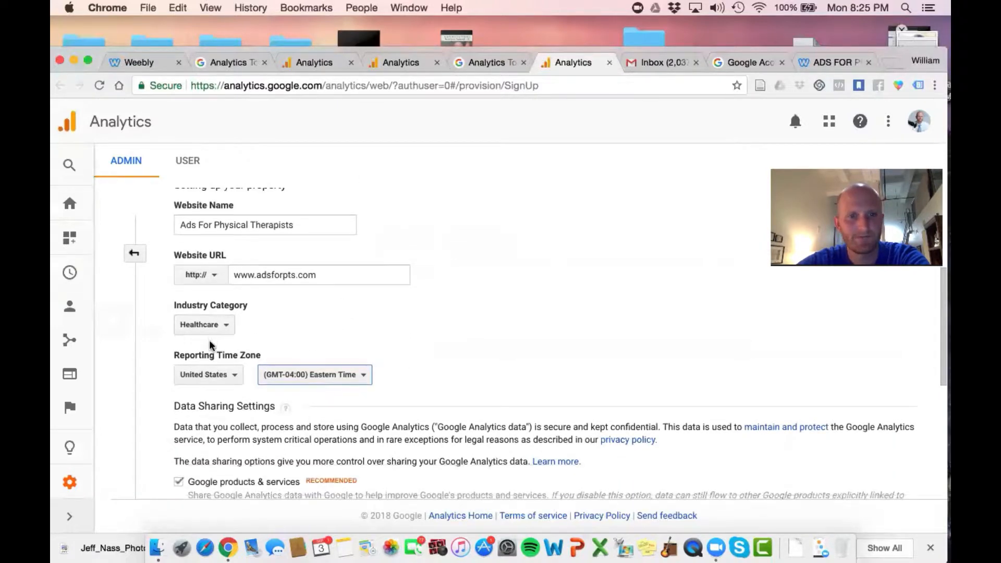
scroll(214, 379, "down", 6)
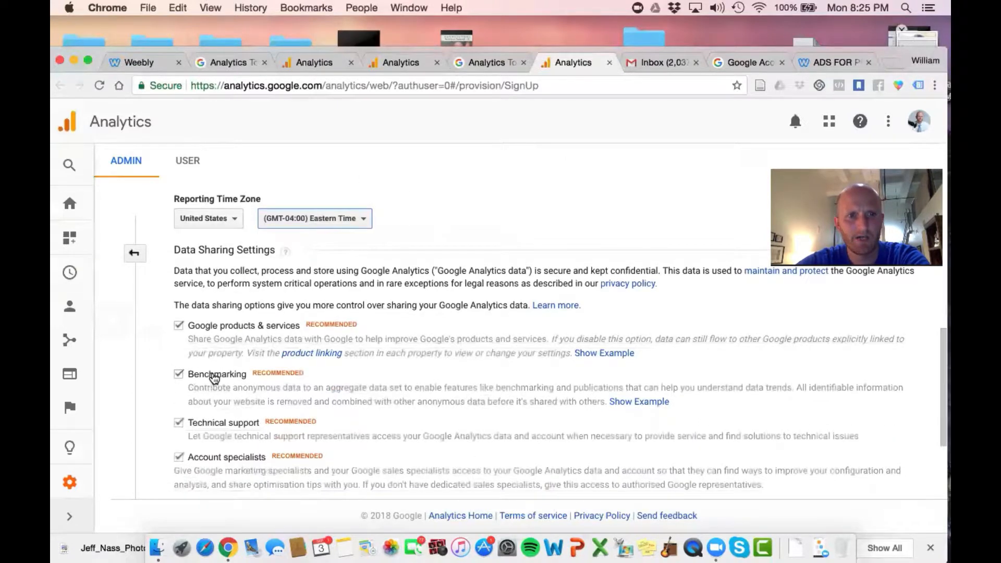
scroll(279, 223, "down", 5)
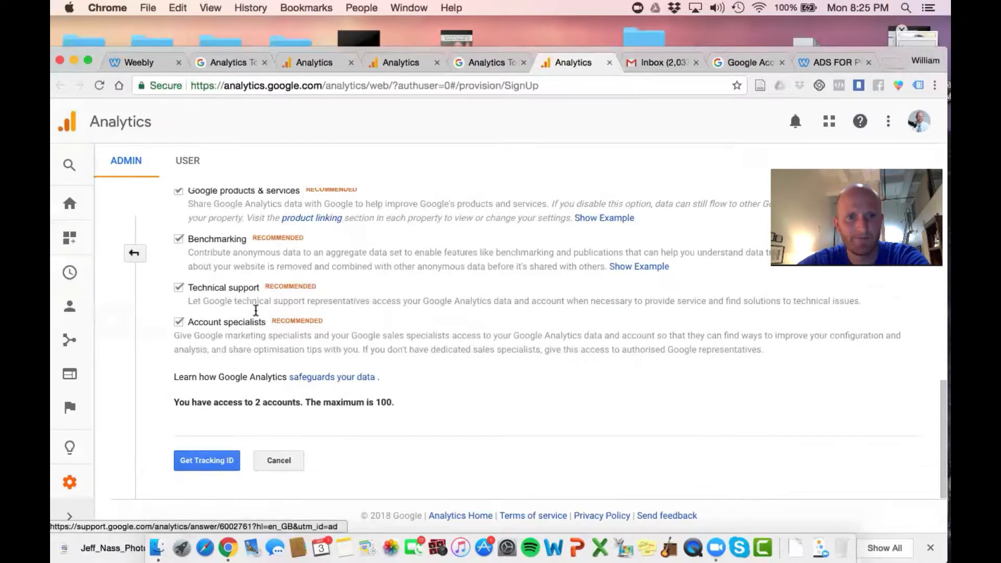
left_click(215, 469)
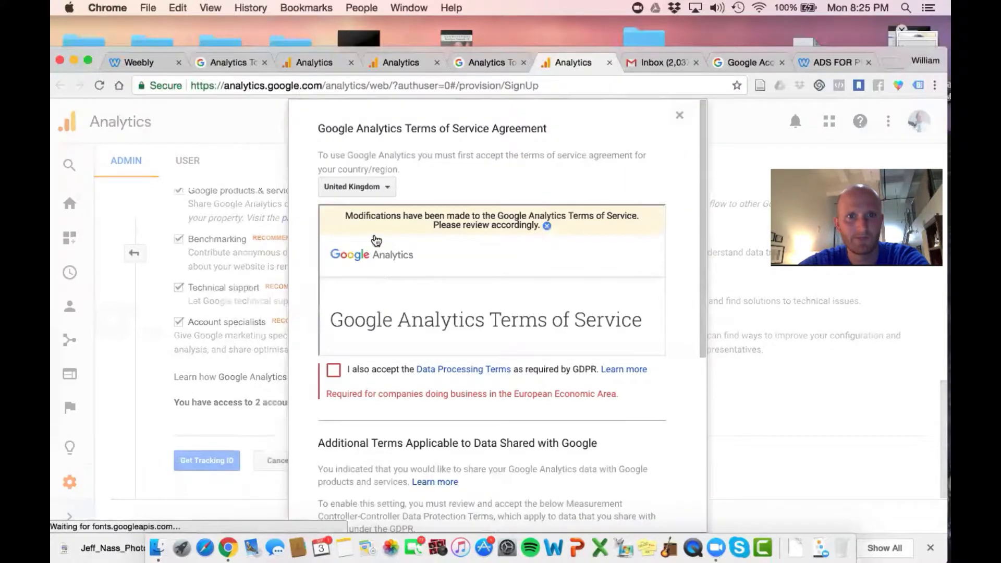
Set the Terms of Service country to United States and accept the Data Processing Terms required by GDPR
left_click(371, 187)
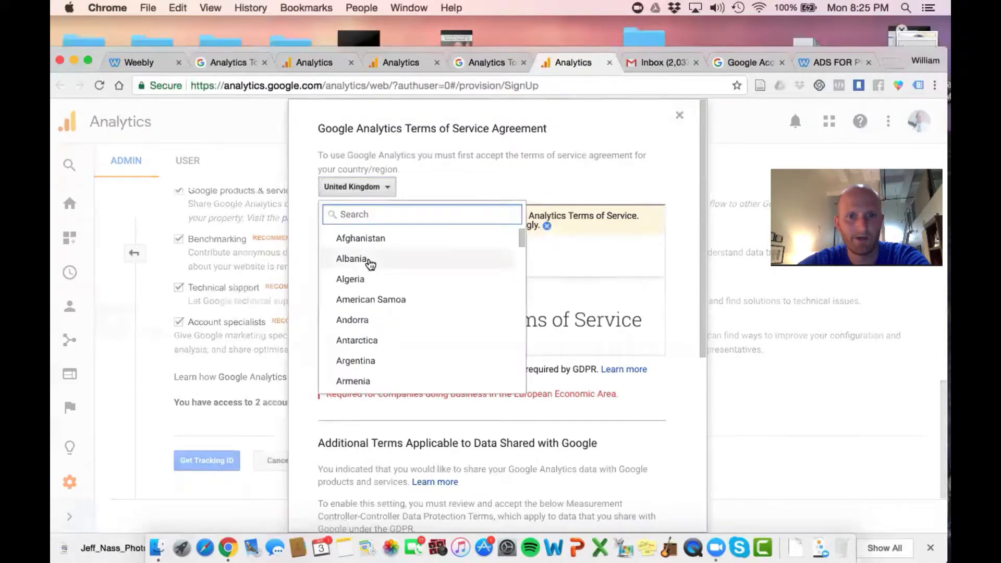
scroll(369, 261, "down", 20)
scroll(371, 260, "up", 2)
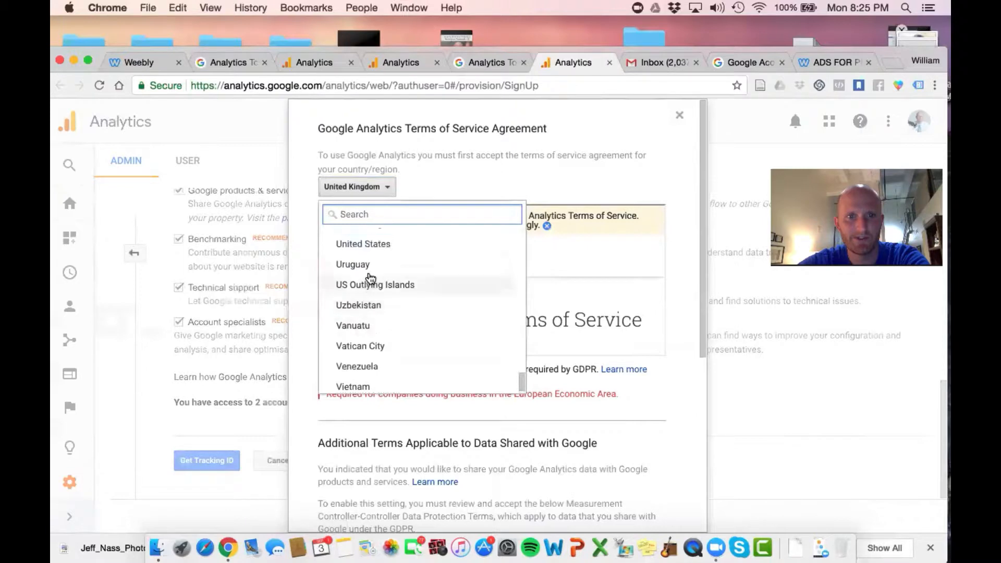
left_click(389, 247)
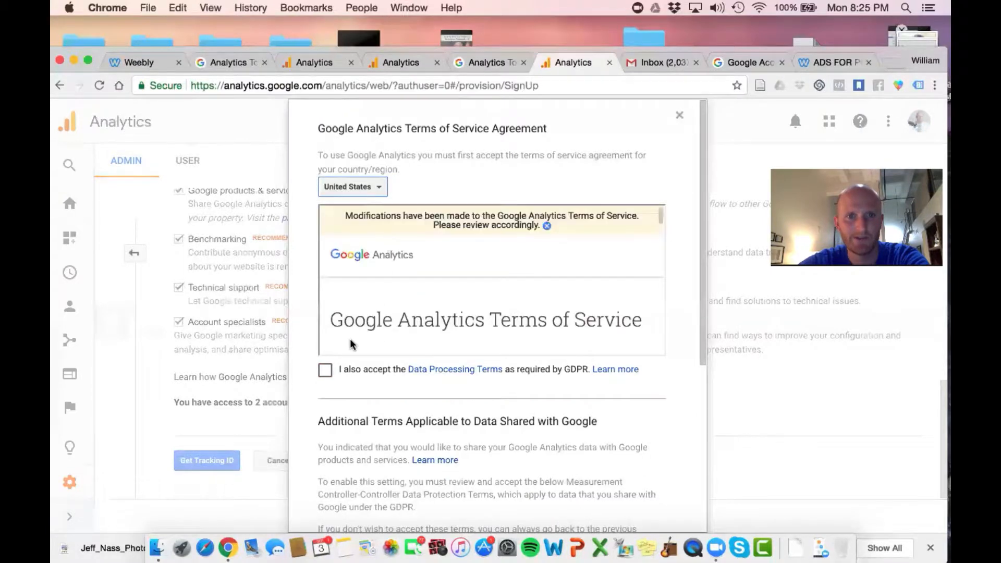
left_click(325, 370)
Read to the end of the Measurement Controller-Controller Data Protection Terms, tick their acceptance, and accept the whole agreement
scroll(519, 371, "down", 5)
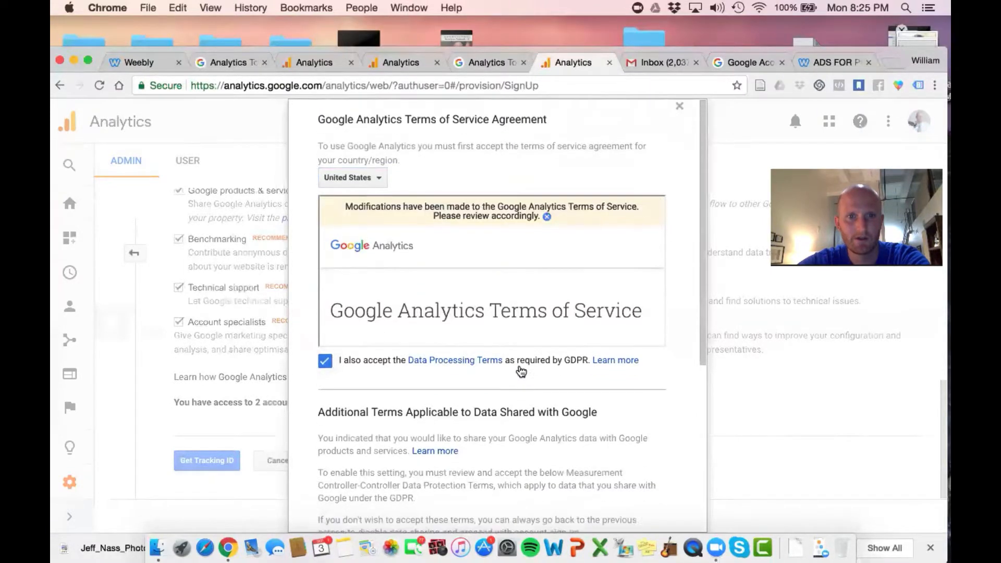
scroll(520, 371, "down", 2)
scroll(420, 380, "down", 5)
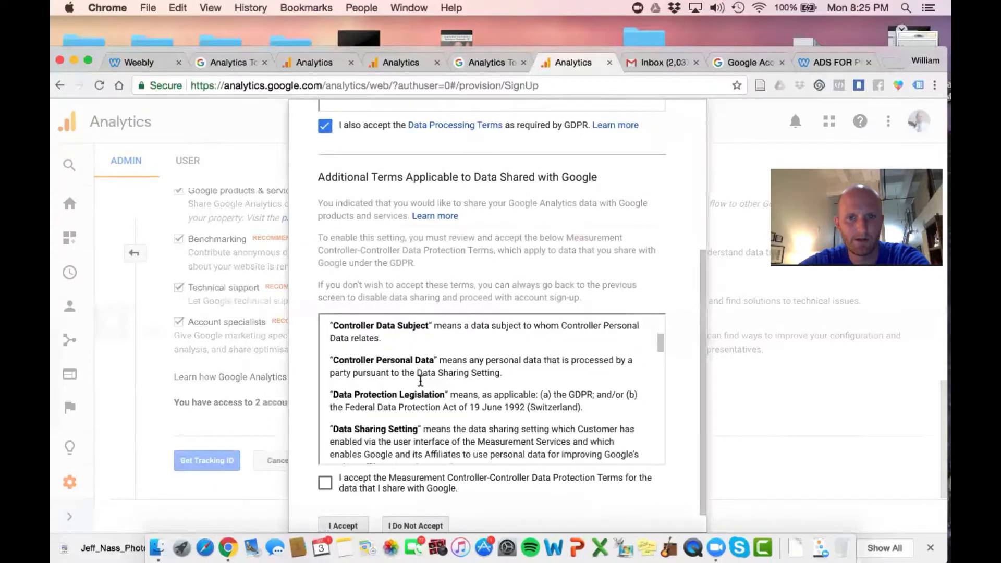
scroll(420, 381, "down", 15)
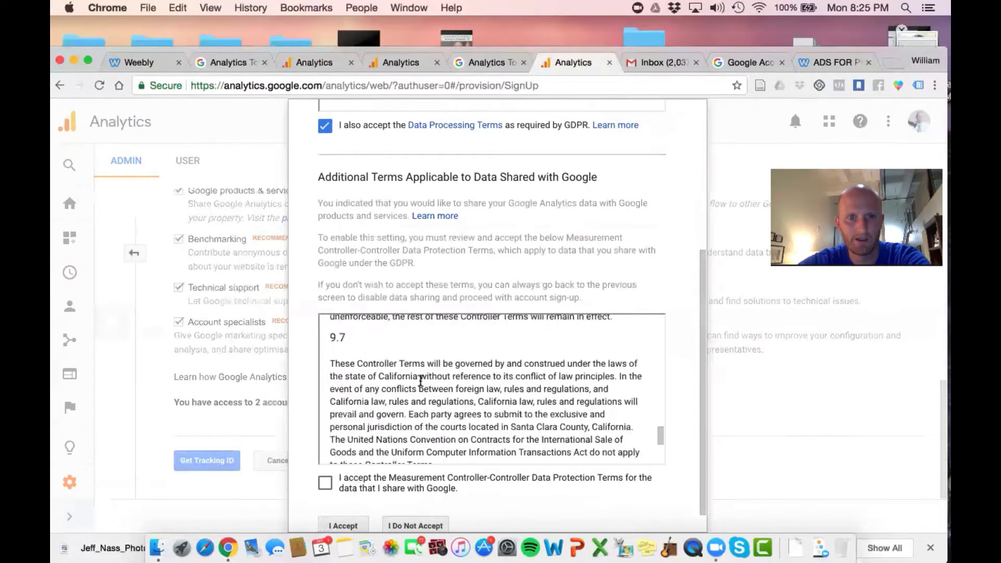
left_click(325, 483)
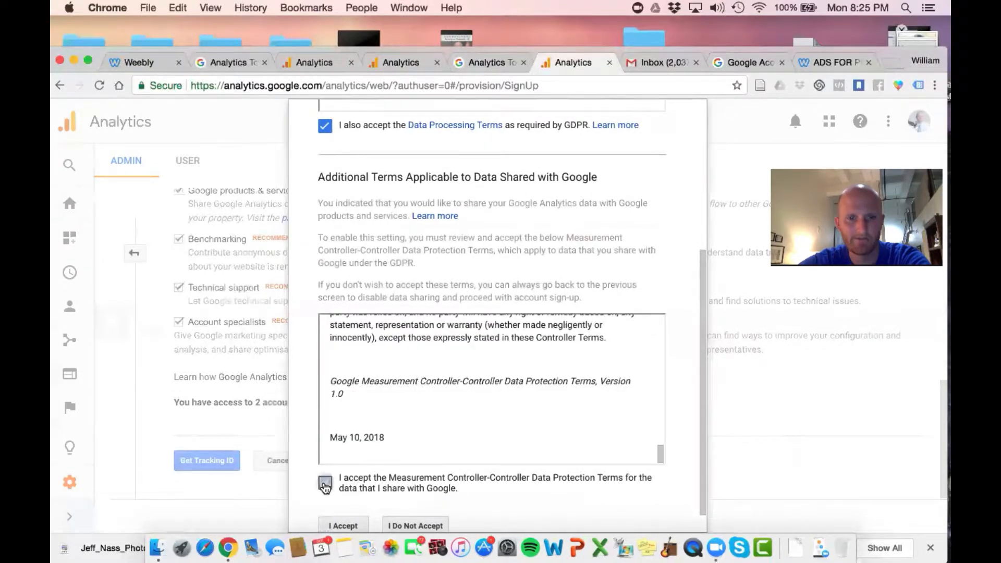
left_click(343, 526)
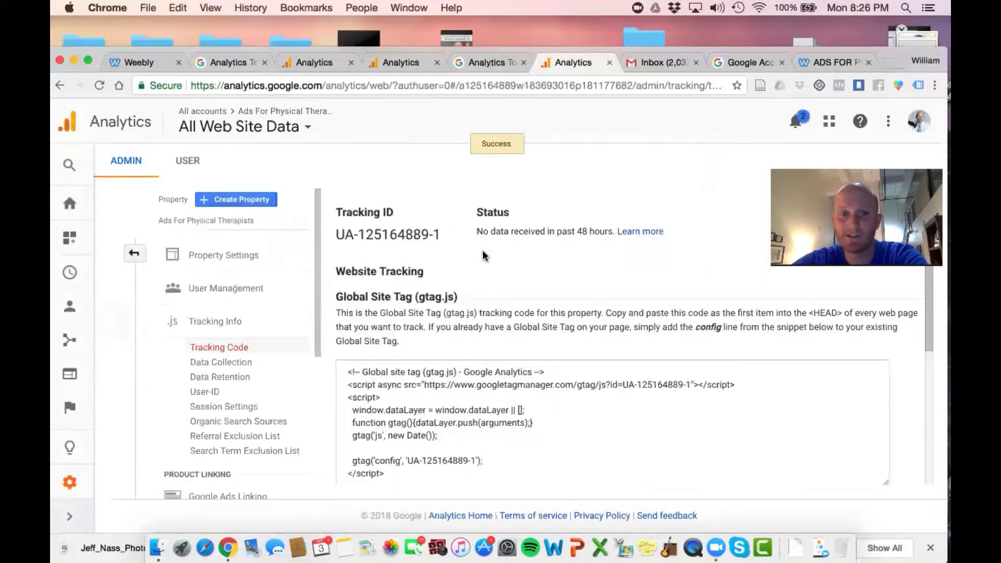
Review the Global Site Tag (gtag.js) section and copy the entire tracking code snippet
scroll(483, 255, "down", 3)
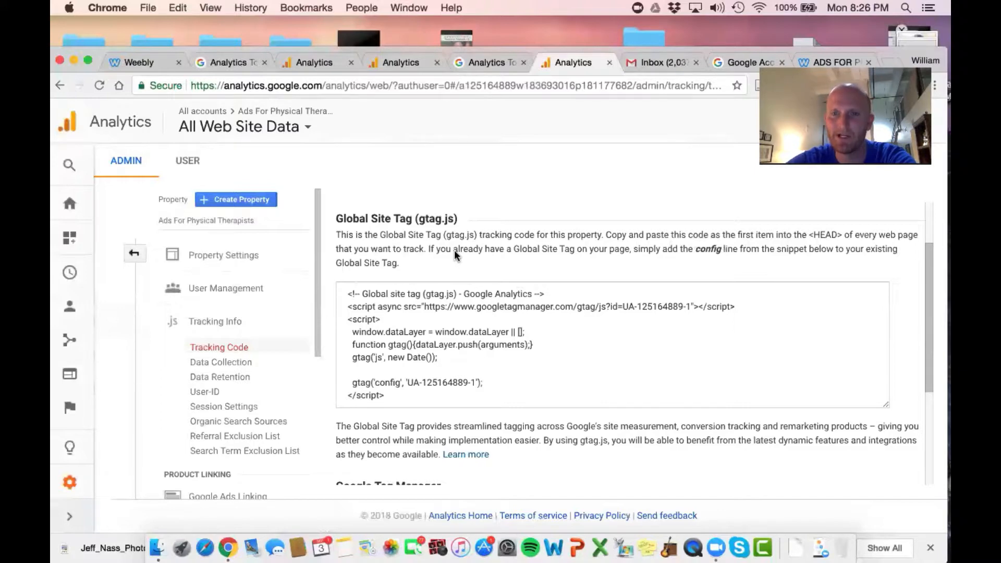
scroll(455, 254, "down", 1)
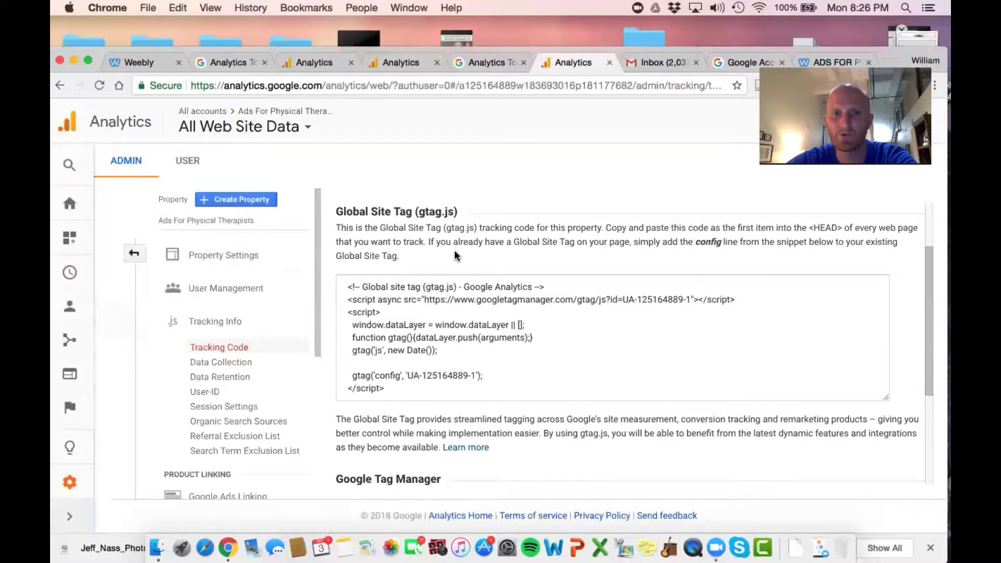
scroll(448, 362, "down", 5)
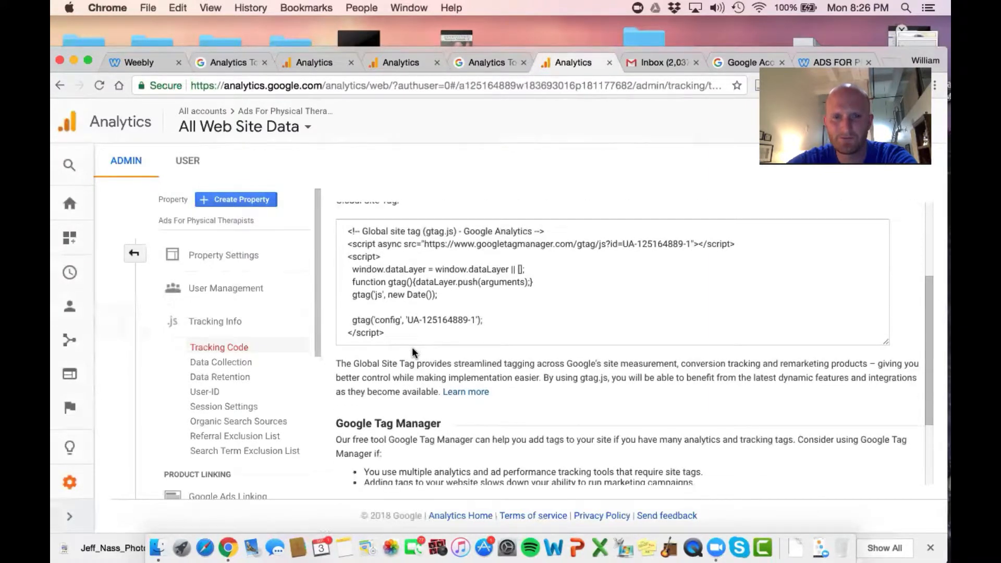
scroll(403, 337, "up", 3)
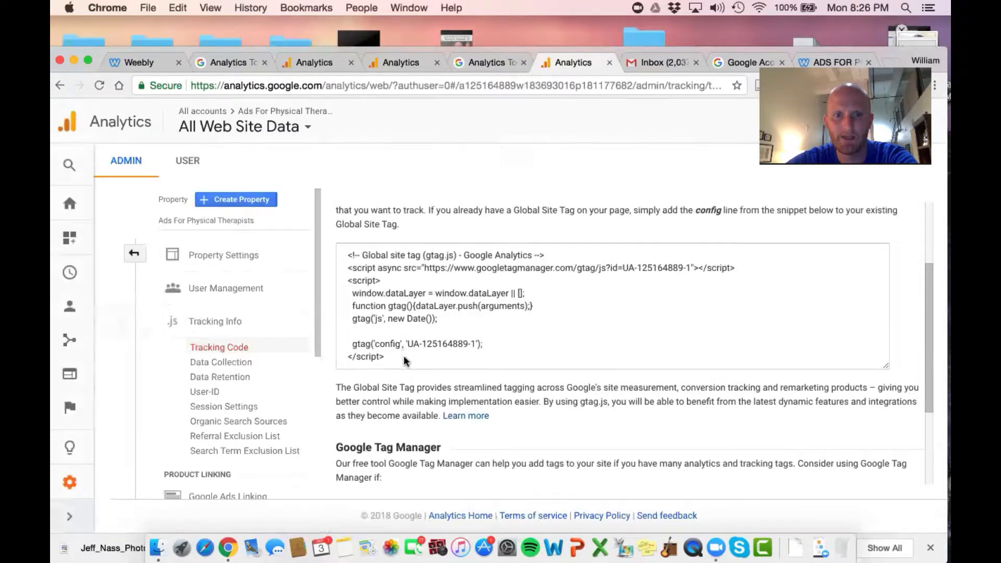
left_click_drag(405, 360, 347, 258)
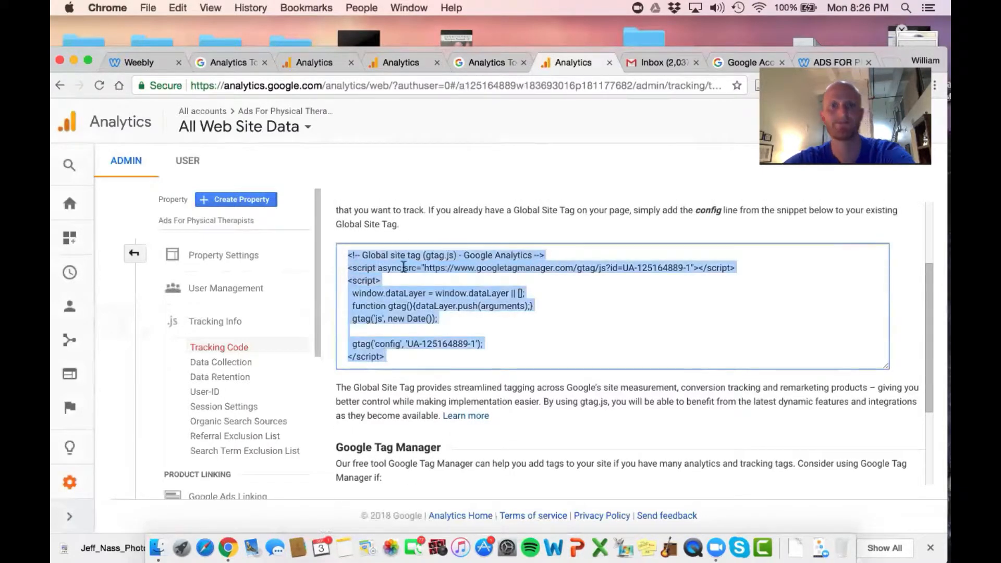
right_click(403, 267)
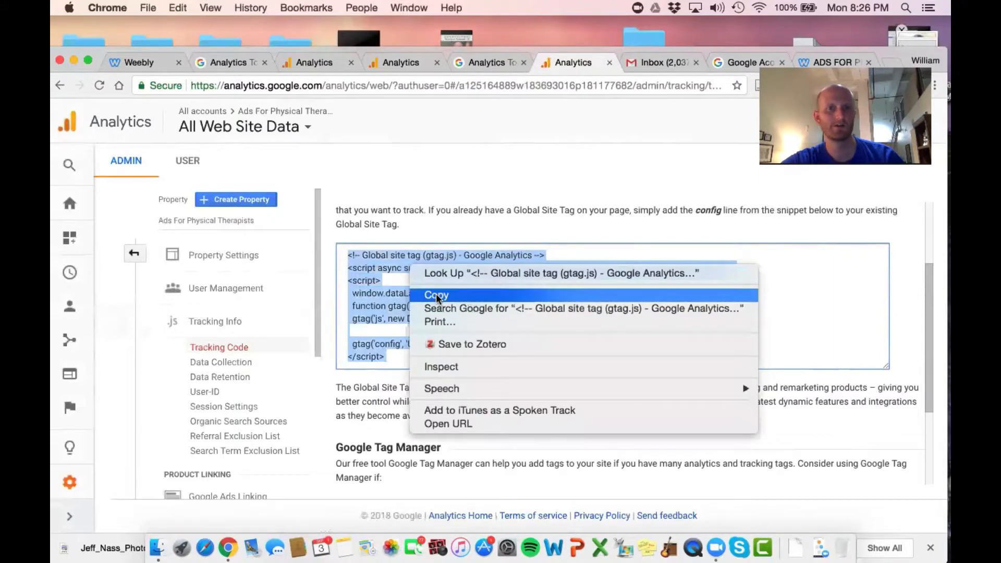
left_click(437, 293)
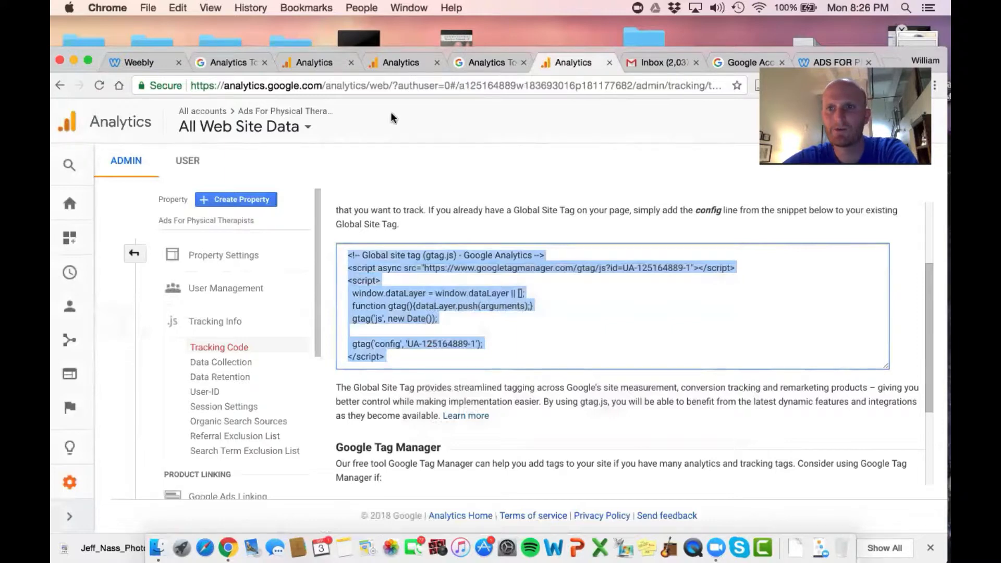
Switch to the Weebly editor and paste the Global Site Tag into the SEO settings' Header Code, above the Facebook Pixel code
left_click(131, 63)
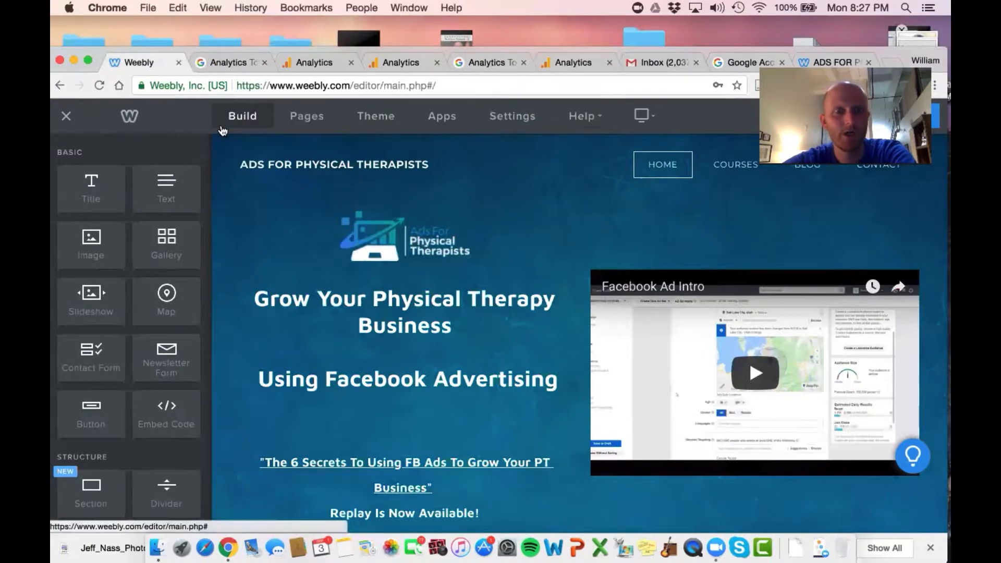
left_click(519, 121)
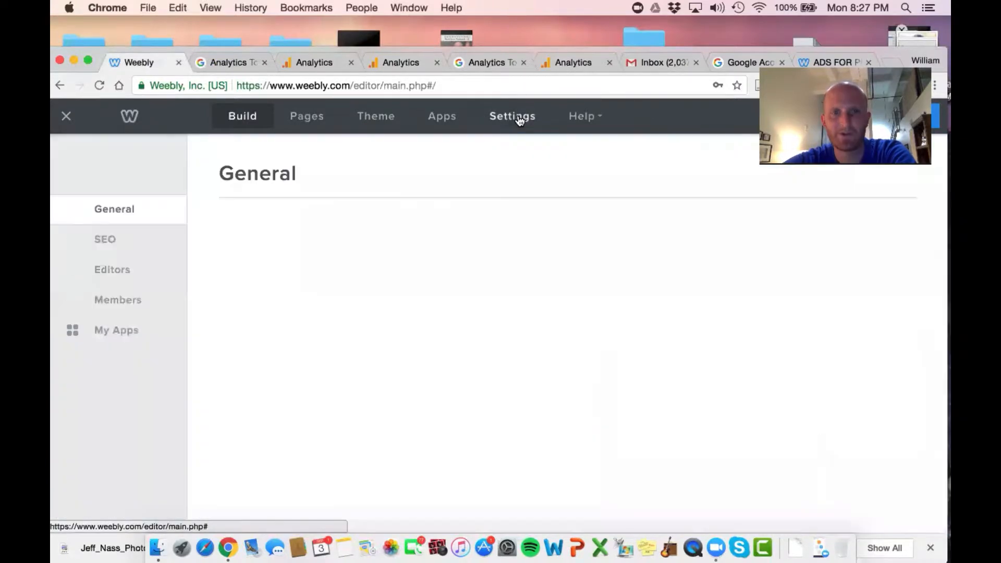
left_click(114, 244)
scroll(421, 225, "down", 5)
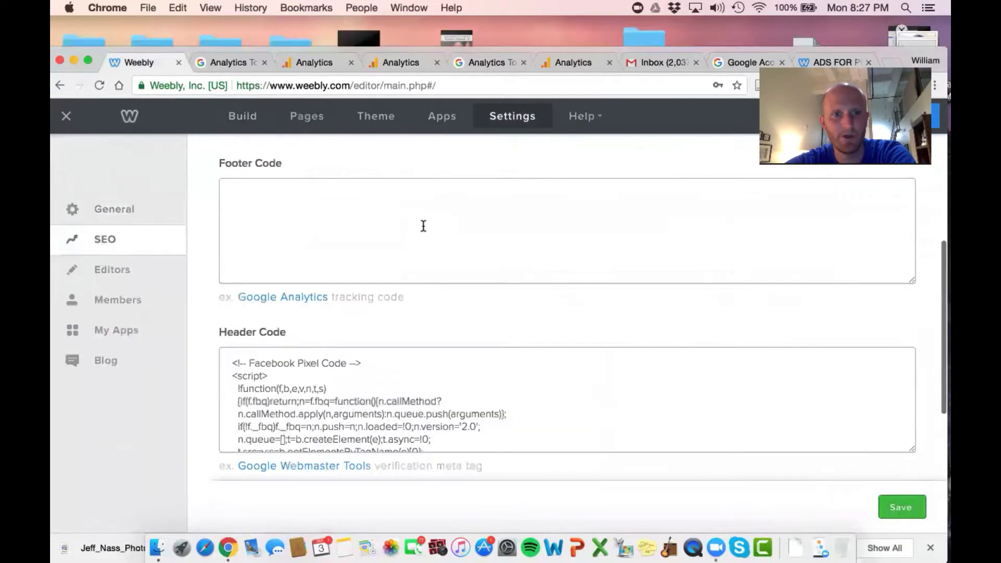
left_click(232, 325)
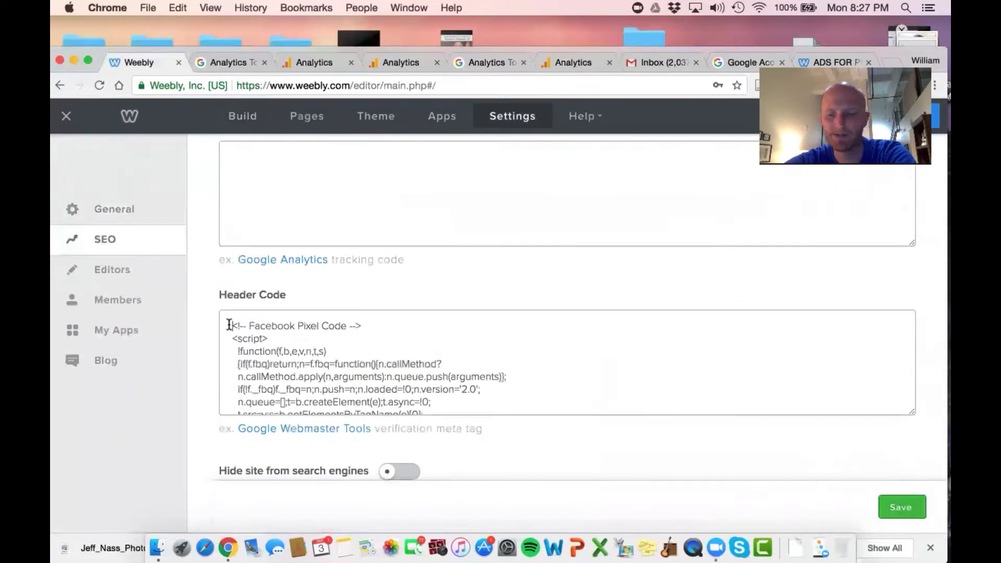
key("Return")
key("Return")
key("Up")
key("Up")
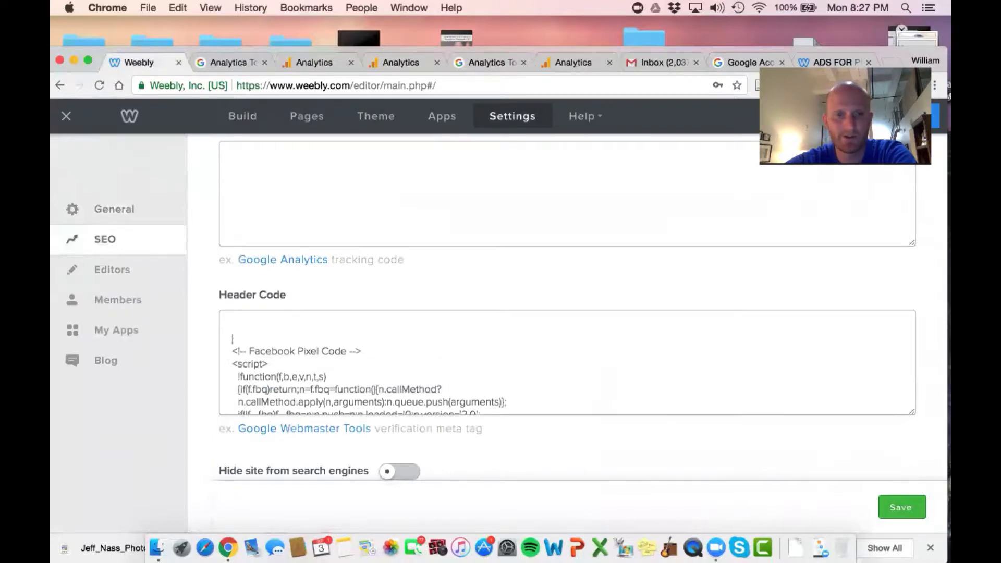
right_click(240, 325)
left_click(269, 390)
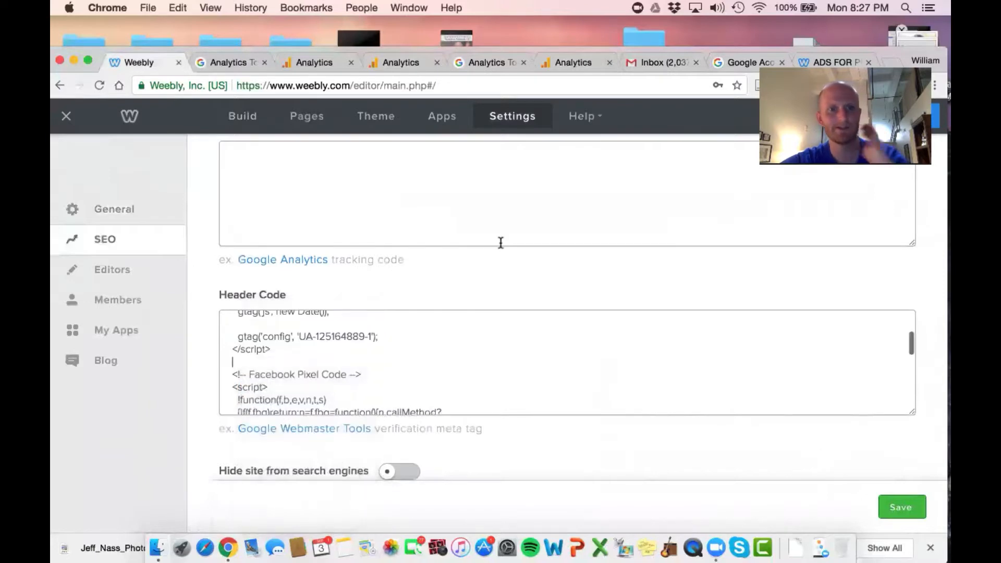
Check the Header Code from the Global Site Tag down to the end of the Facebook Pixel code, and save the SEO settings
scroll(501, 347, "up", 3)
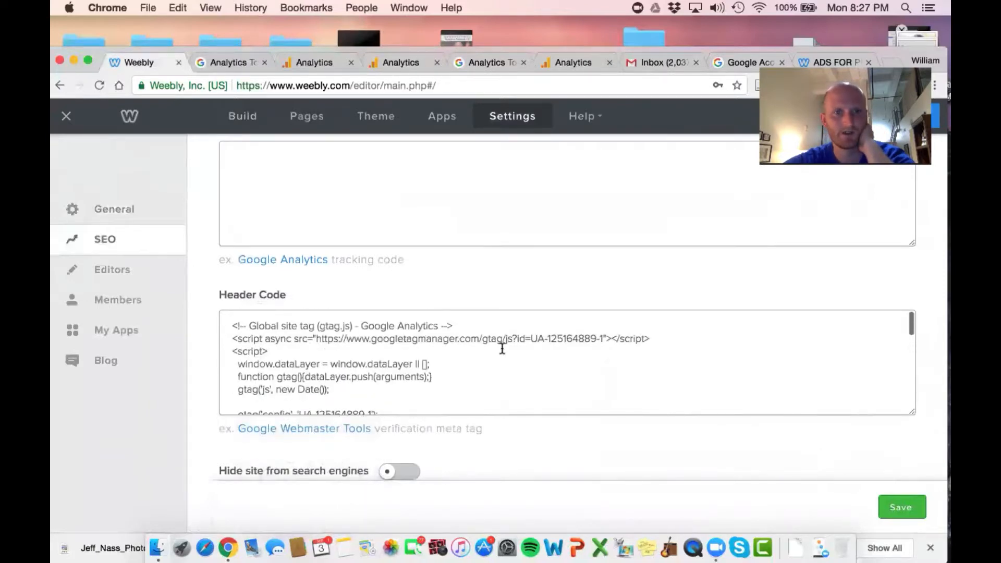
scroll(502, 347, "down", 5)
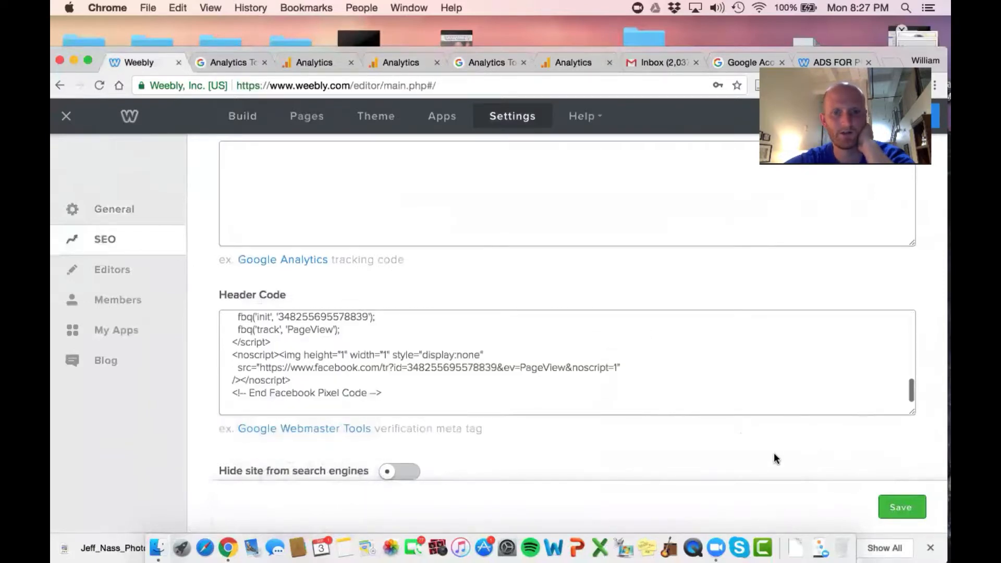
left_click(901, 508)
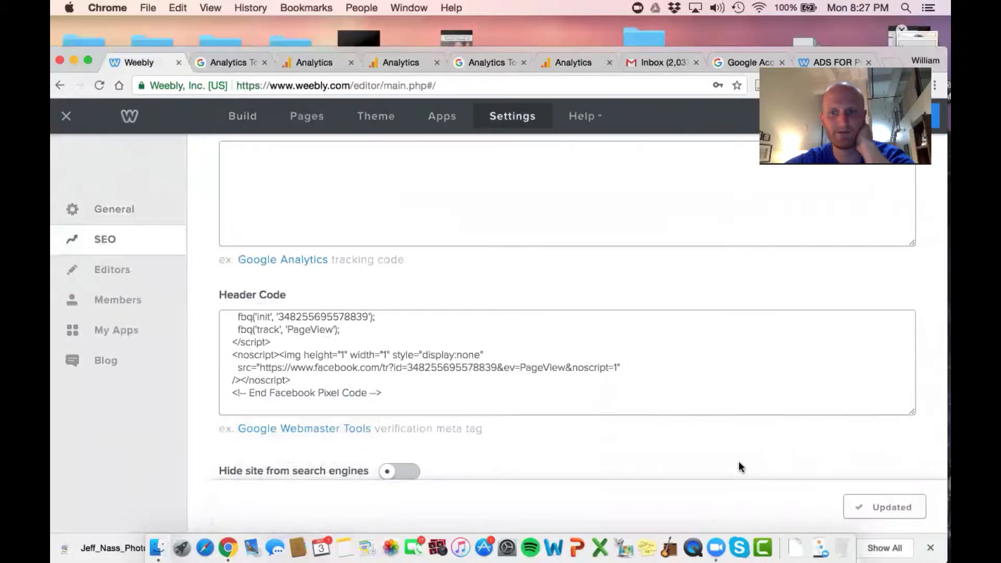
left_click_drag(729, 48, 724, 39)
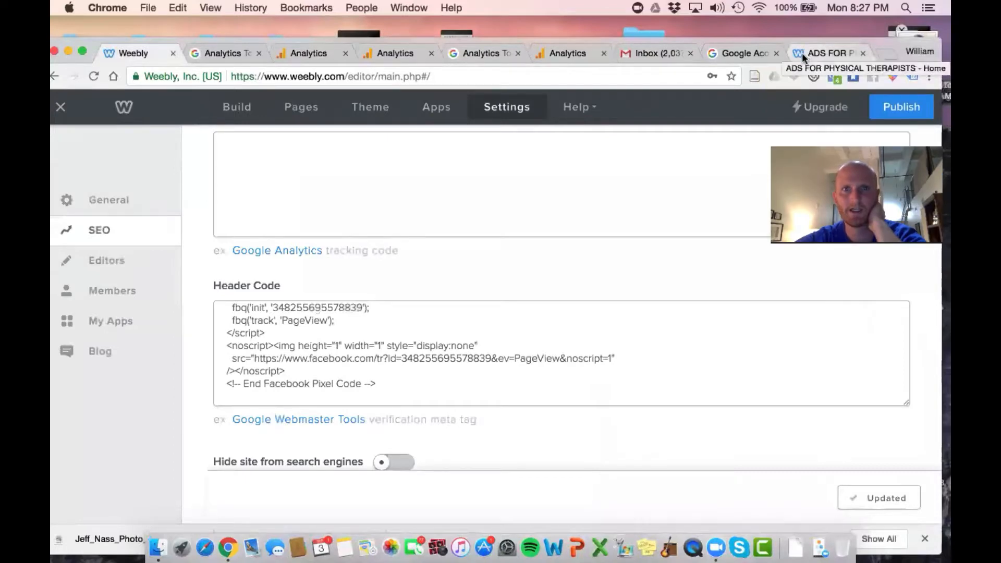
left_click(898, 106)
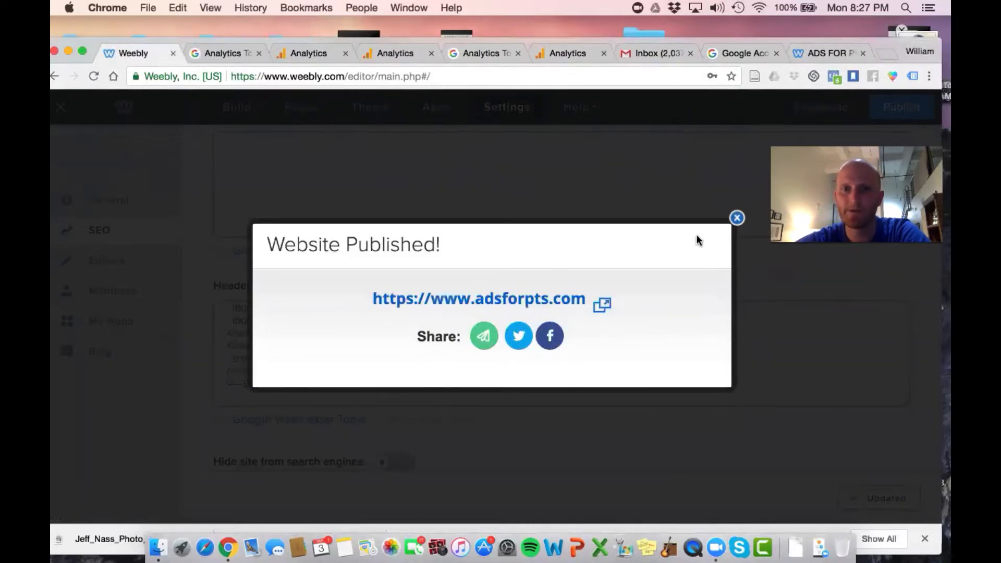
left_click(560, 300)
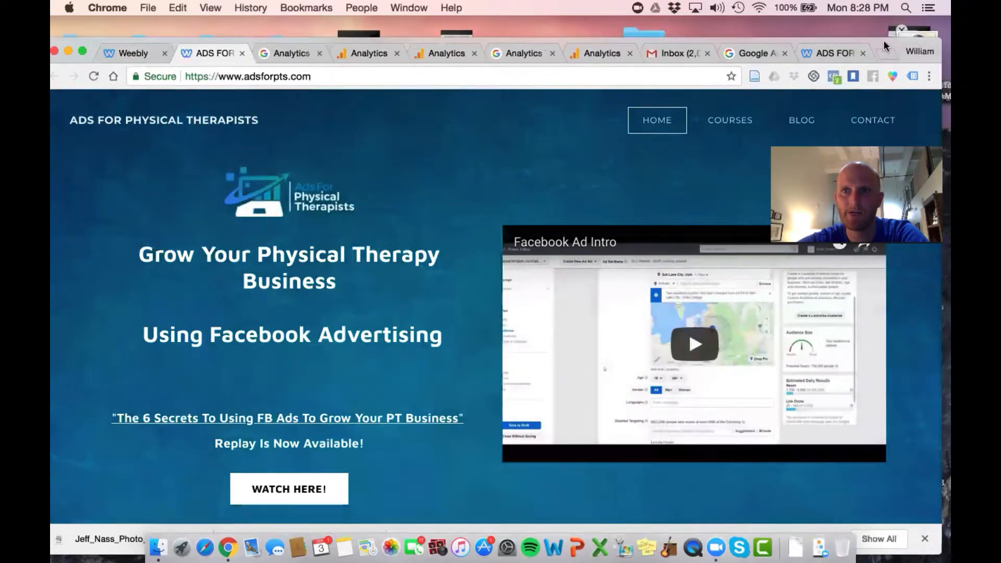
left_click_drag(883, 43, 883, 35)
left_click(912, 69)
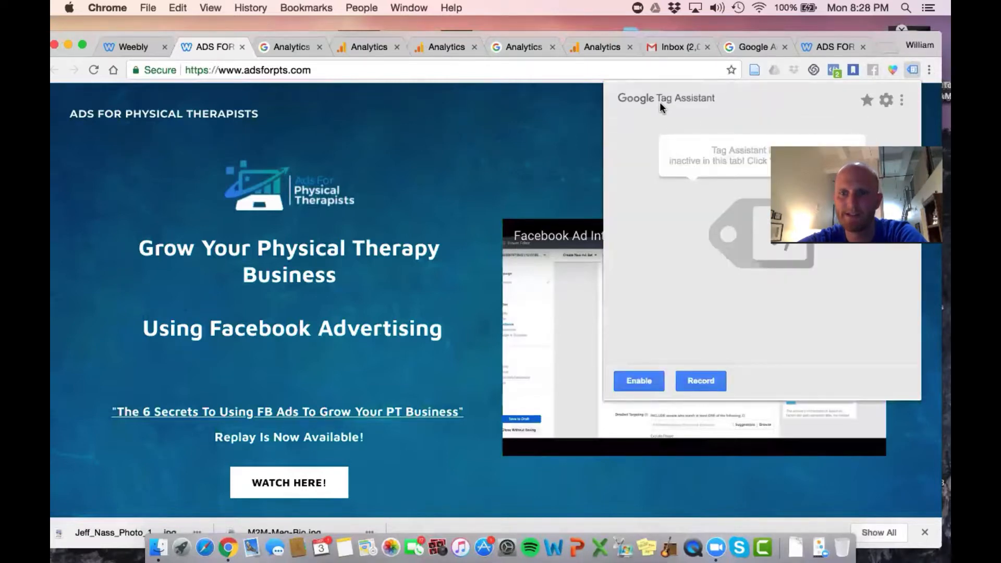
left_click(534, 119)
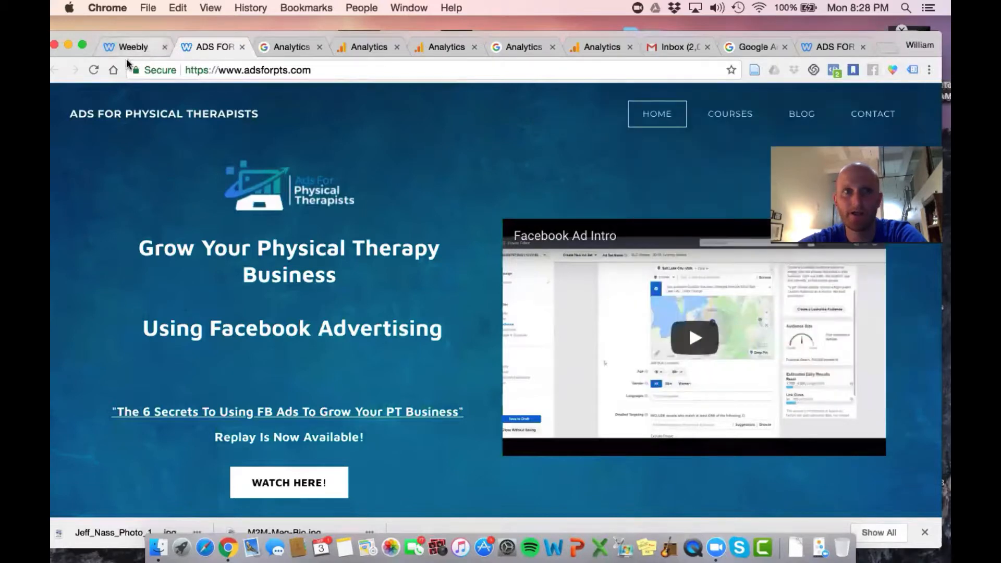
Reload the live site and check the property's traffic status on the Tracking Code page in Google Analytics
left_click(91, 73)
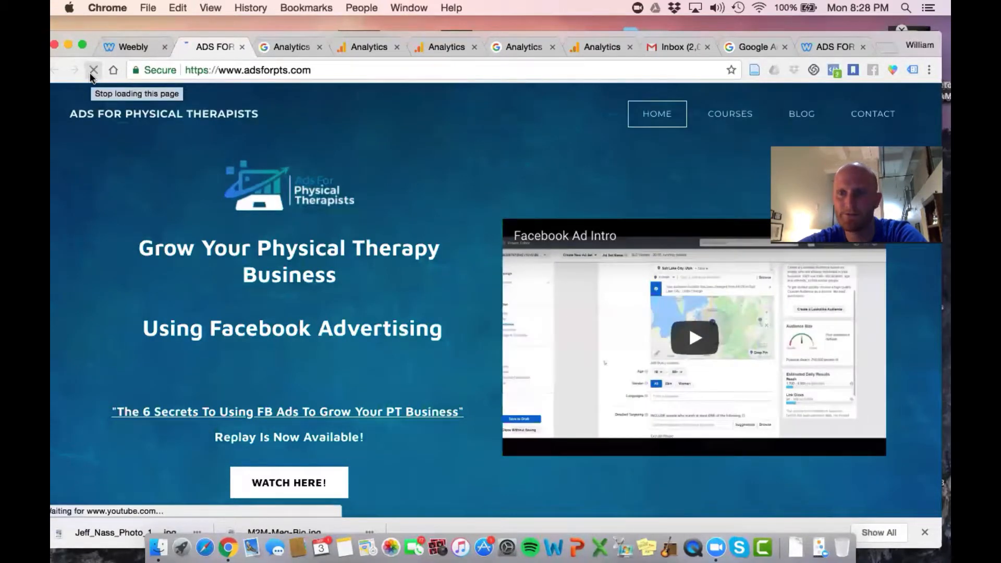
left_click_drag(884, 34, 888, 33)
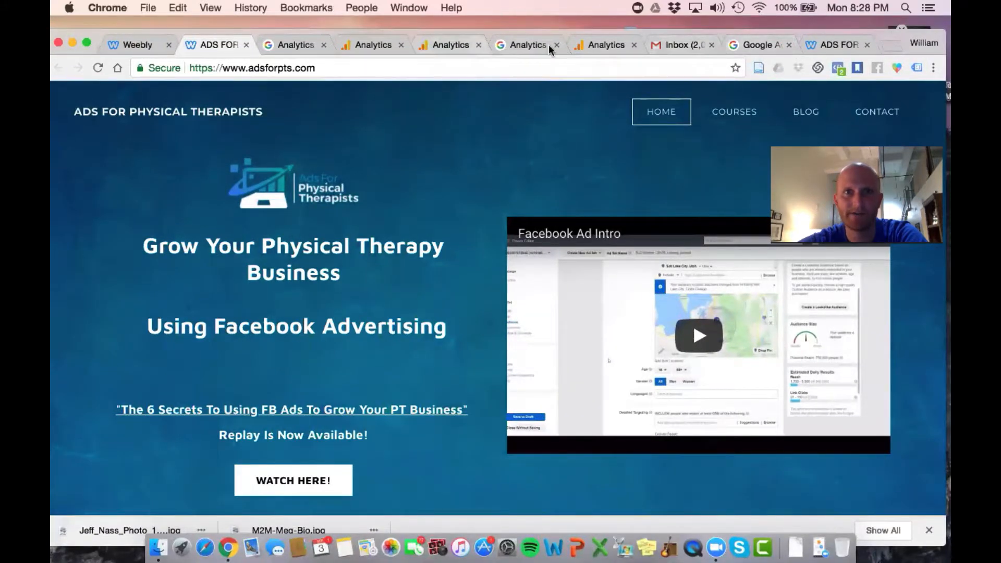
left_click(599, 37)
scroll(579, 243, "down", 3)
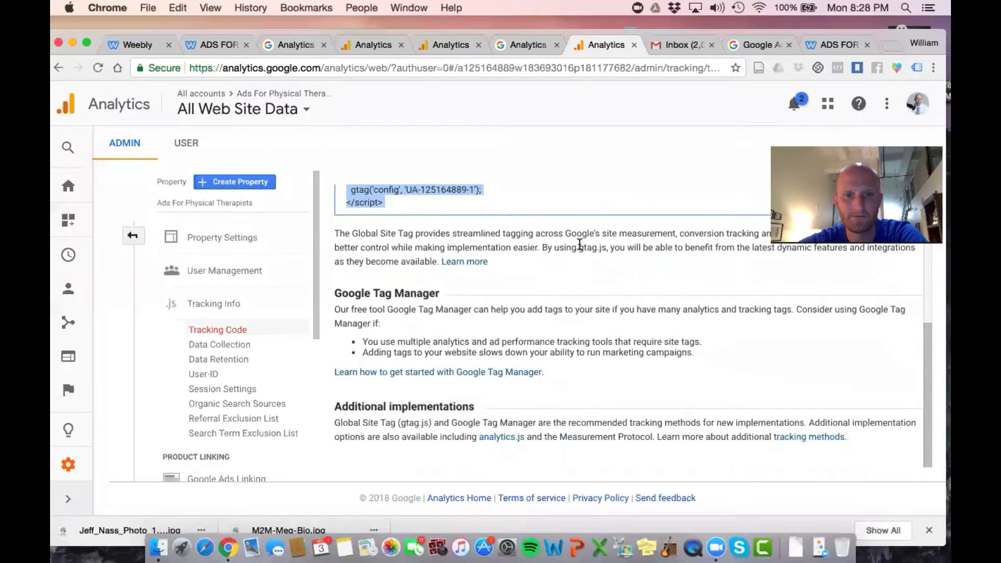
scroll(580, 244, "up", 6)
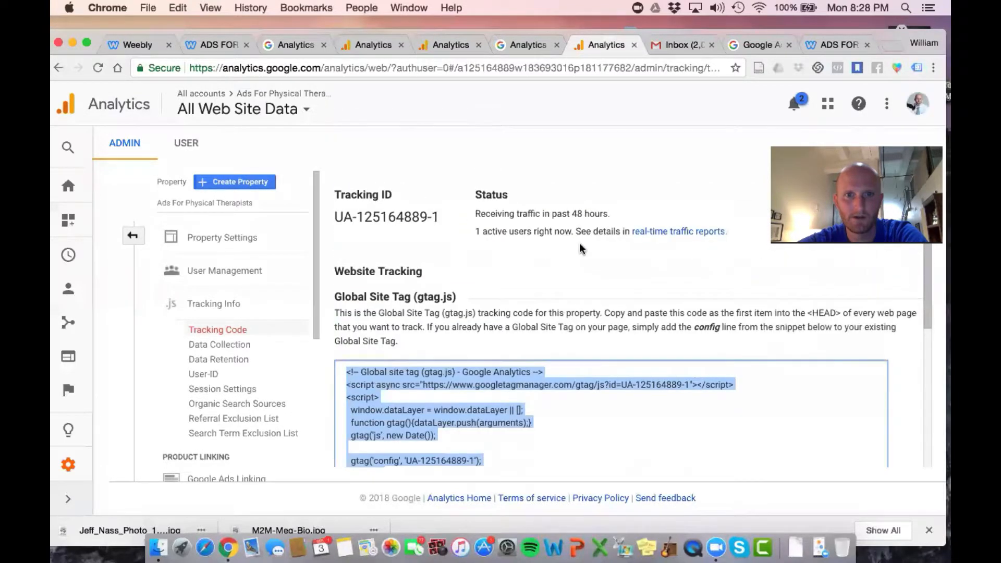
left_click(593, 255)
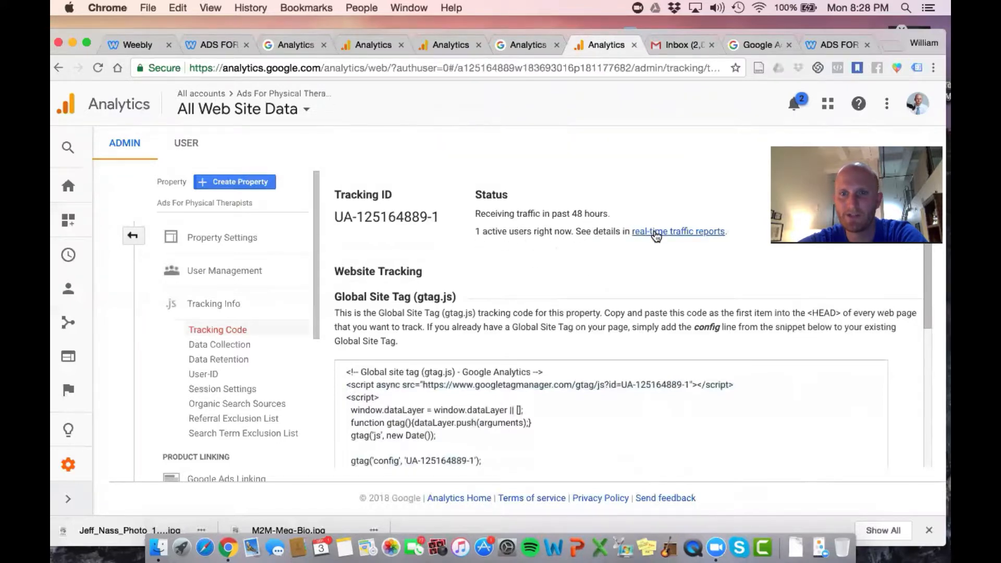
scroll(257, 347, "down", 1)
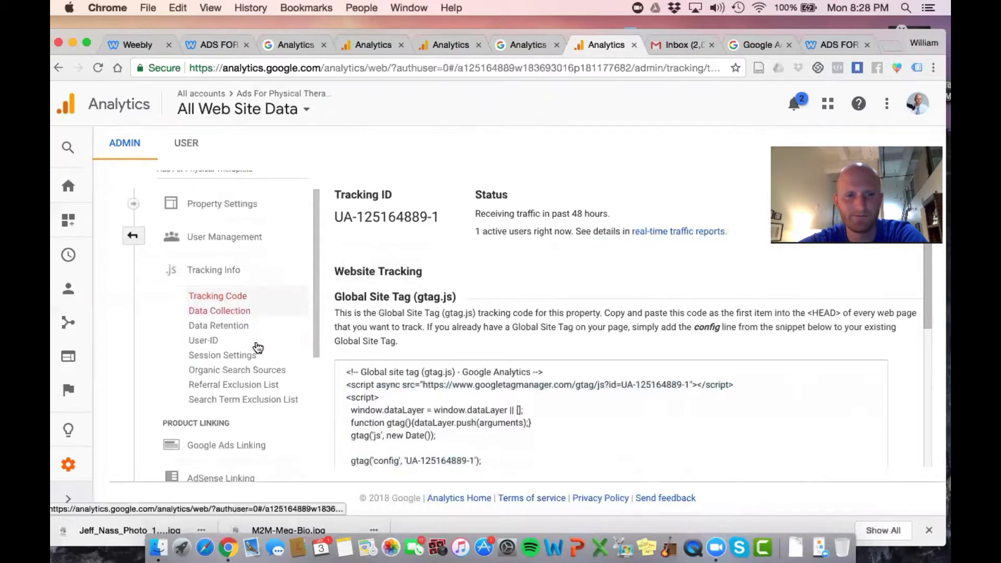
scroll(258, 347, "up", 1)
scroll(257, 347, "down", 3)
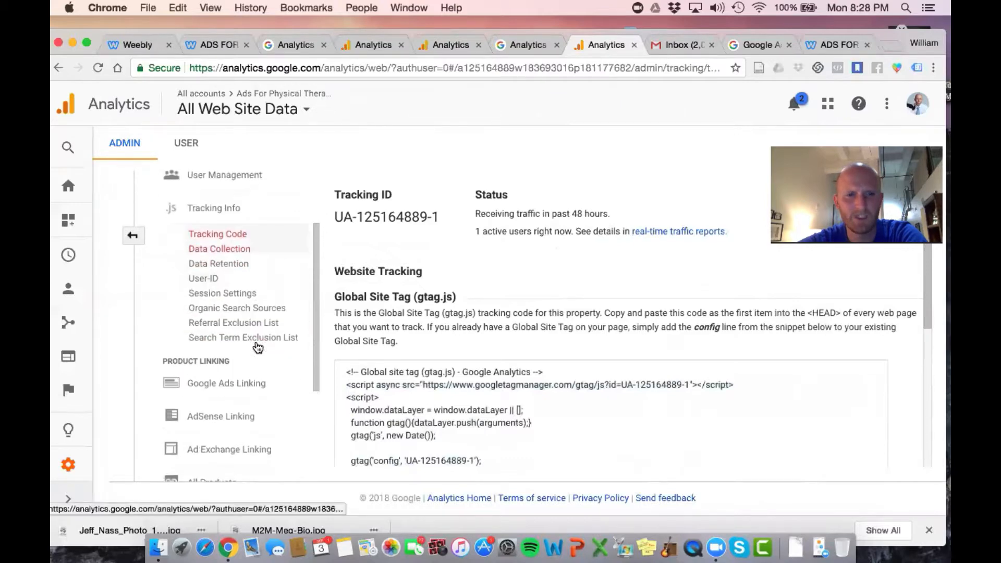
Return to the live adsforpts.com page, reload it, and enable Google Tag Assistant for it
left_click(204, 41)
left_click(97, 69)
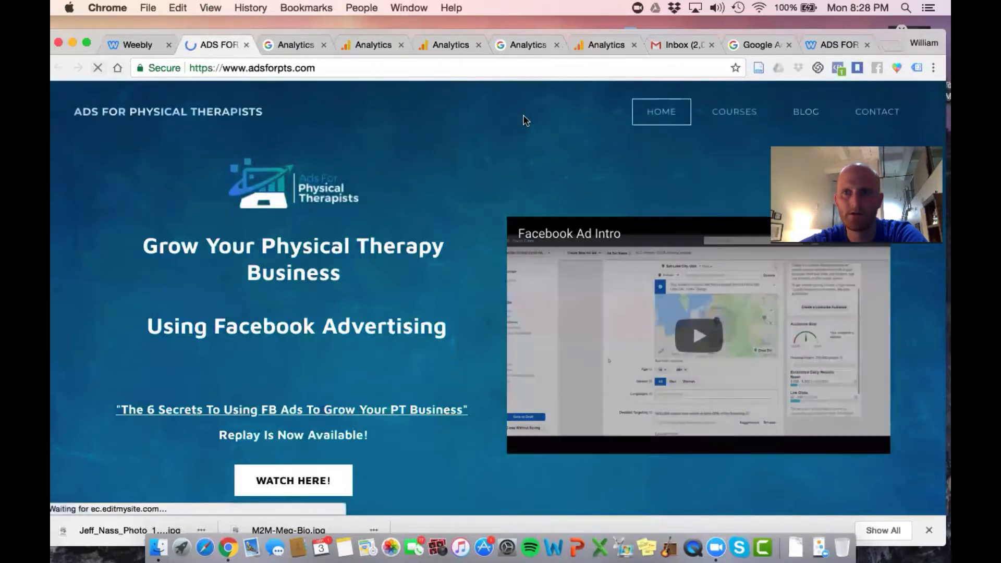
left_click(915, 69)
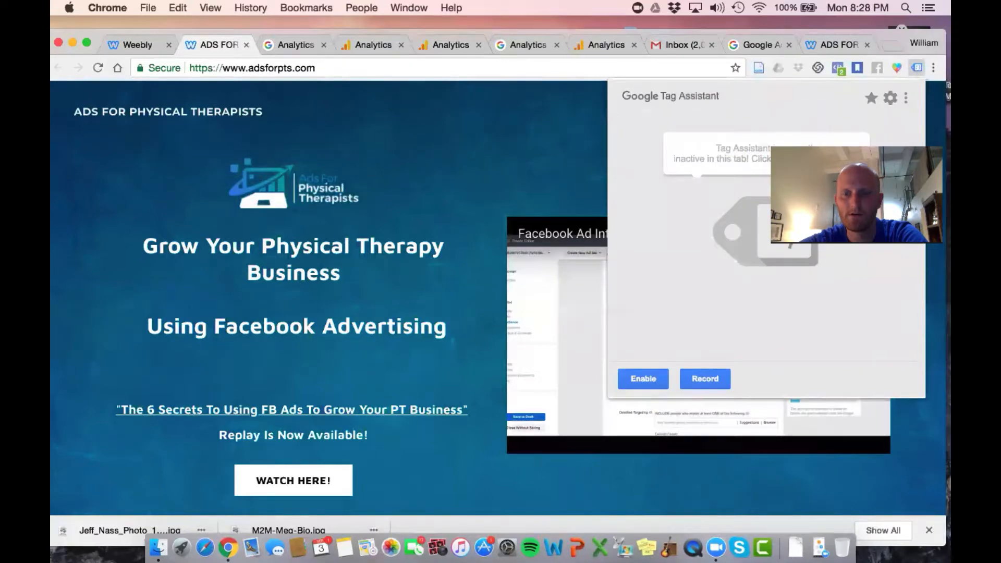
left_click(641, 374)
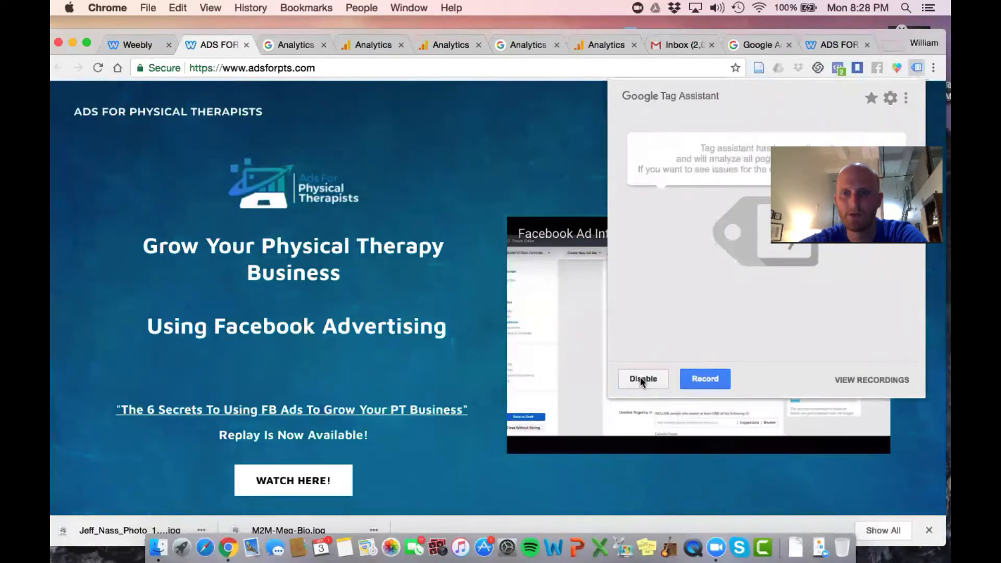
left_click(557, 162)
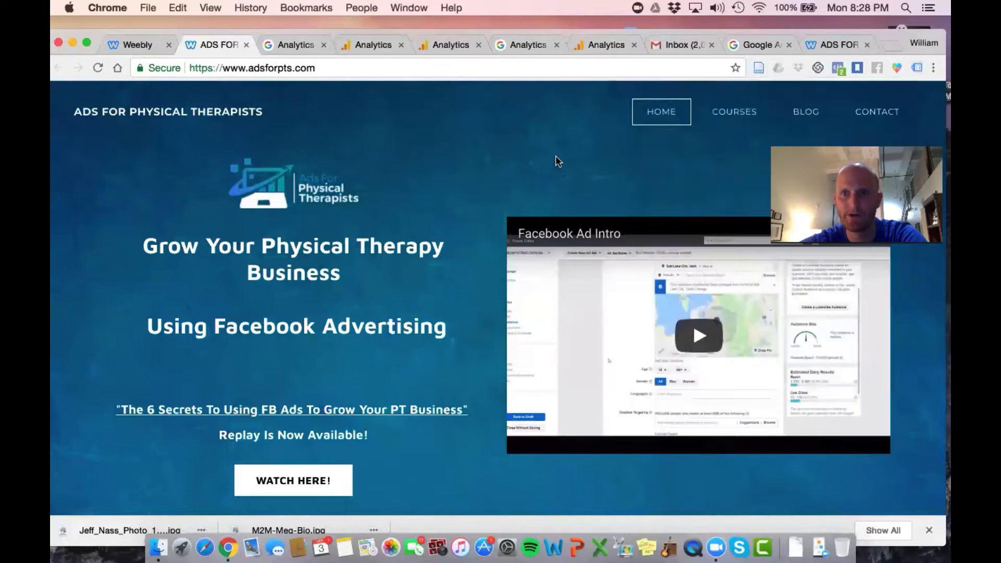
Reload the live page, view Tag Assistant's tag analysis, and open the details of the third tag listed
left_click(91, 64)
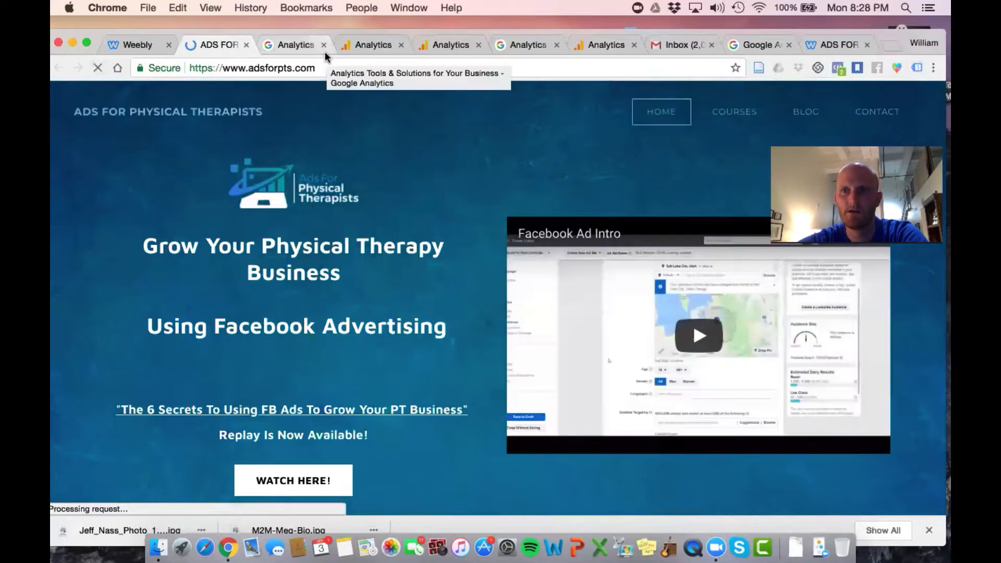
left_click(913, 67)
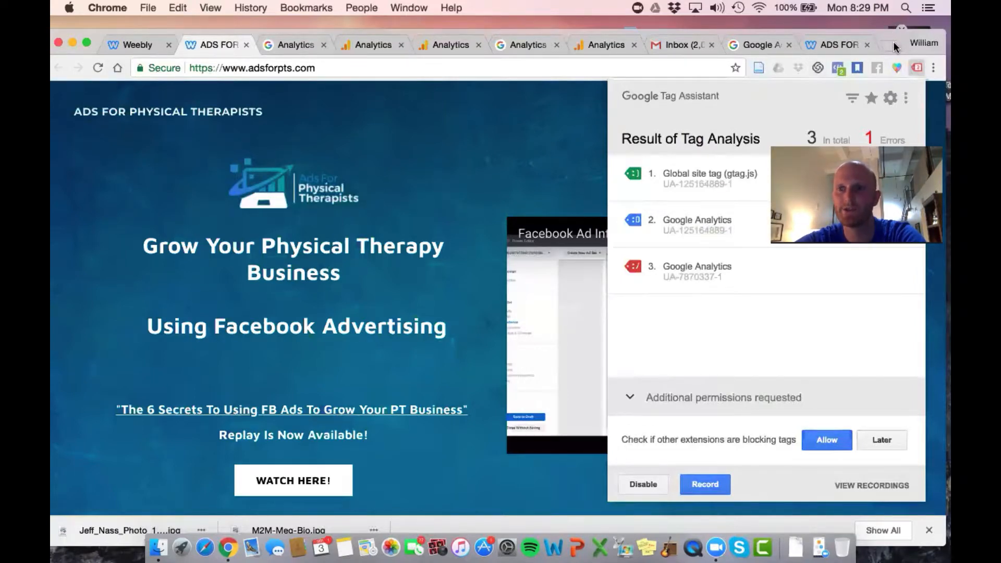
left_click(693, 271)
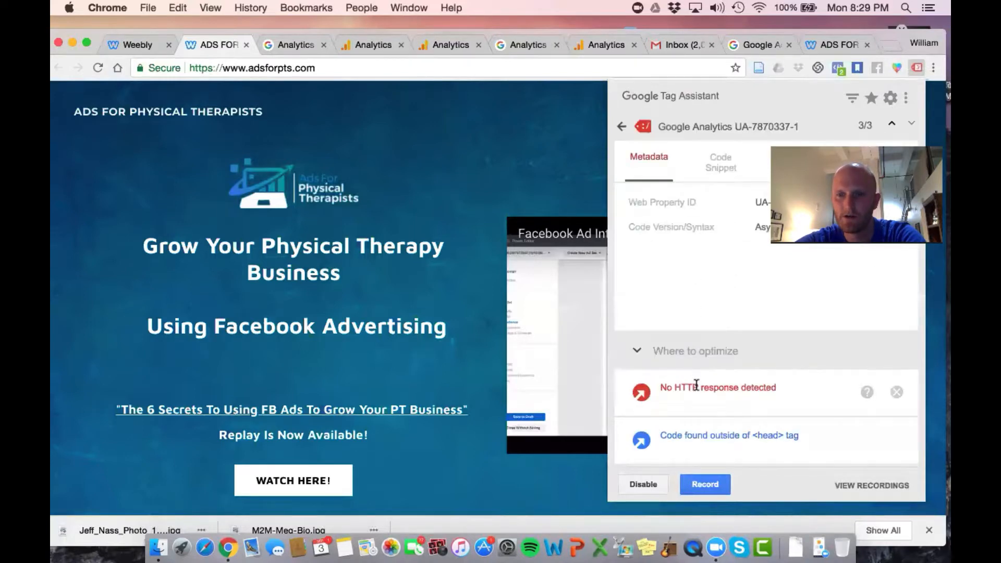
Dismiss the "No HTTP response detected" issue on the third tag, return to the tag analysis list, and reopen it on the live page
left_click(897, 392)
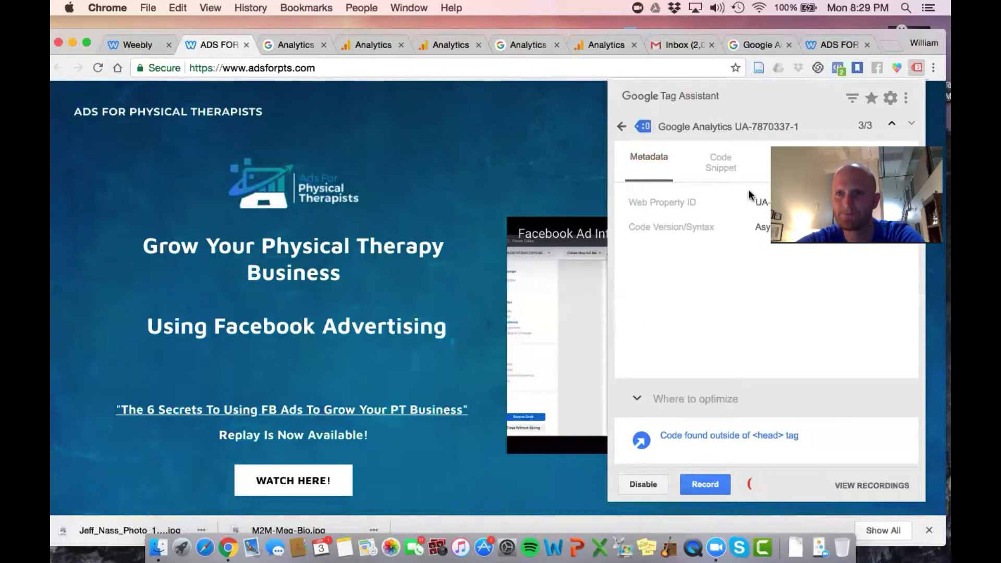
left_click(621, 126)
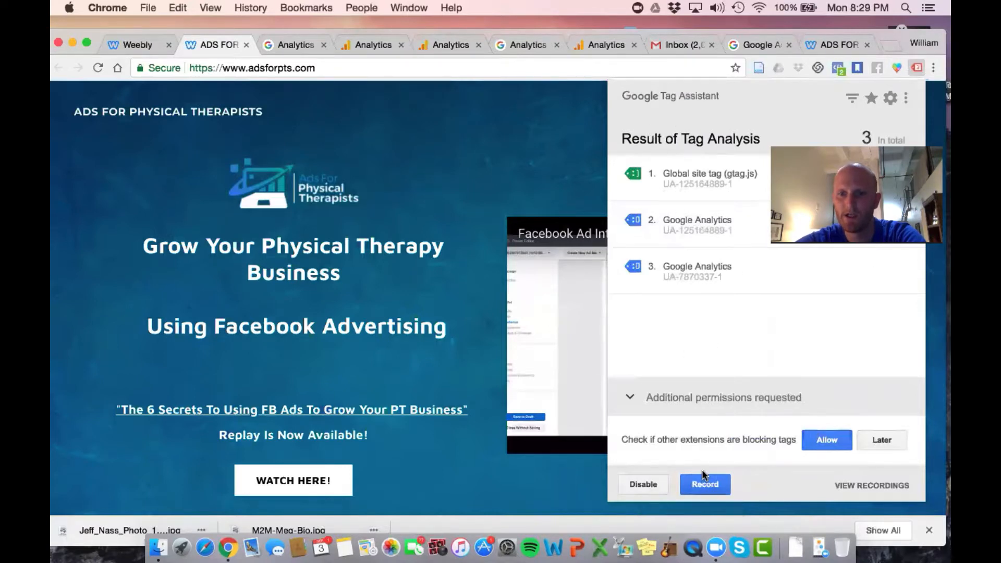
left_click(548, 220)
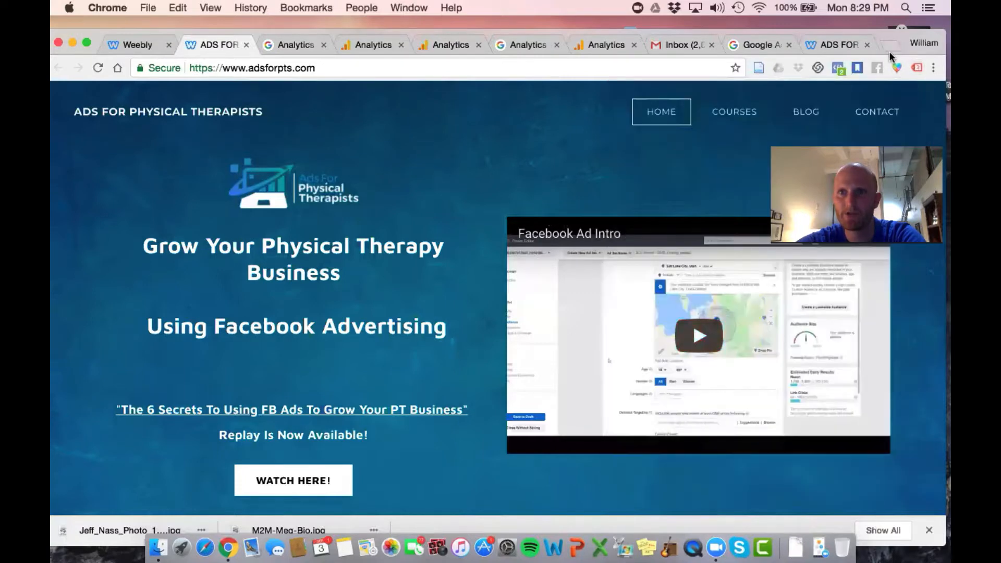
left_click(918, 70)
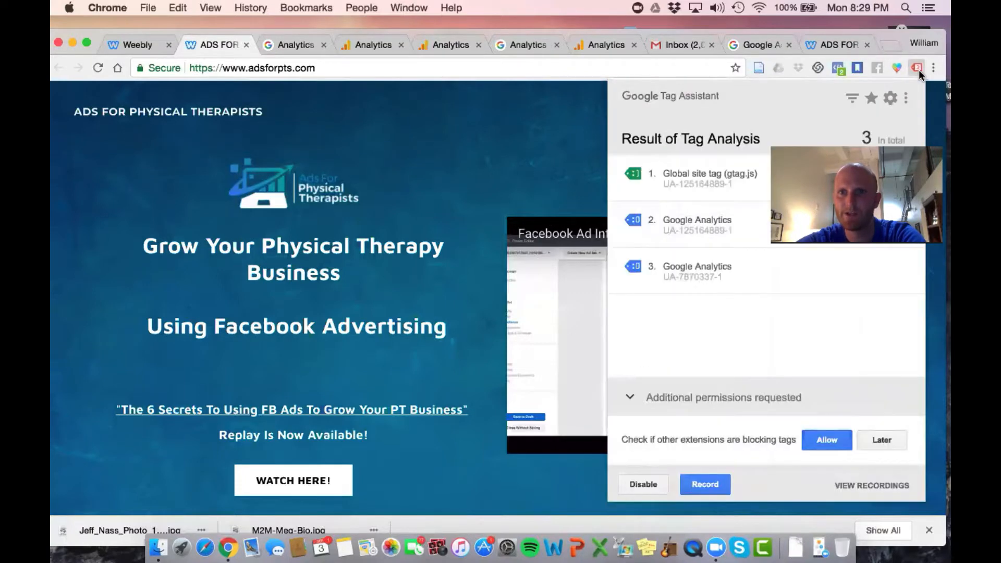
Search Google for "google tag assistant" in a new tab and open the Tag Assistant (by Google) page in the Chrome Web Store
left_click(898, 43)
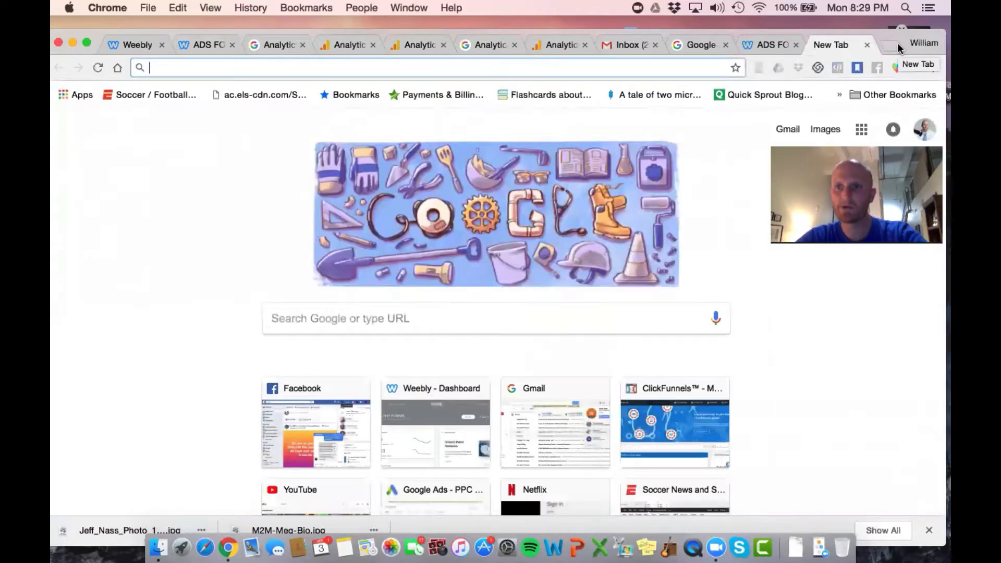
type("google tag")
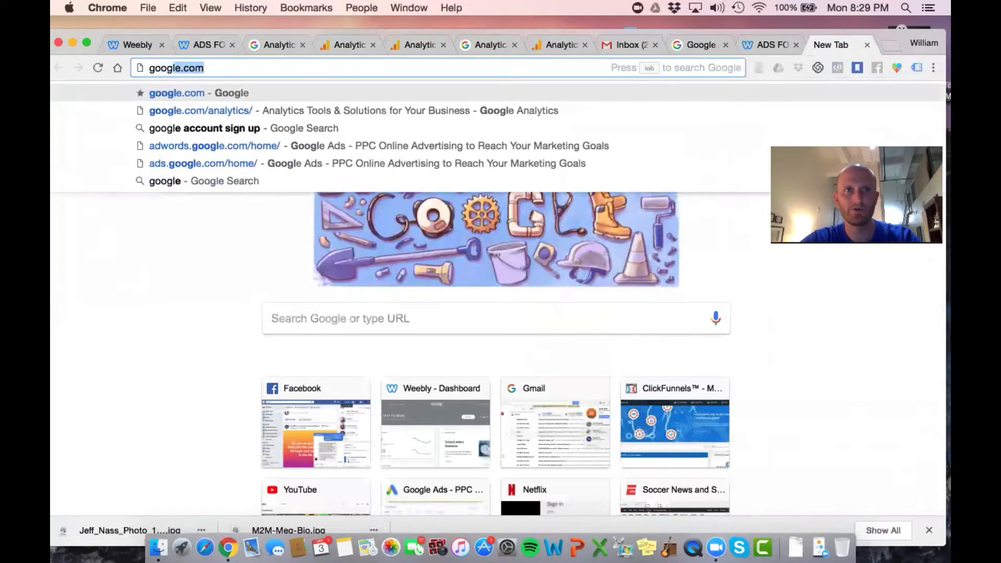
type(" assis")
key("Return")
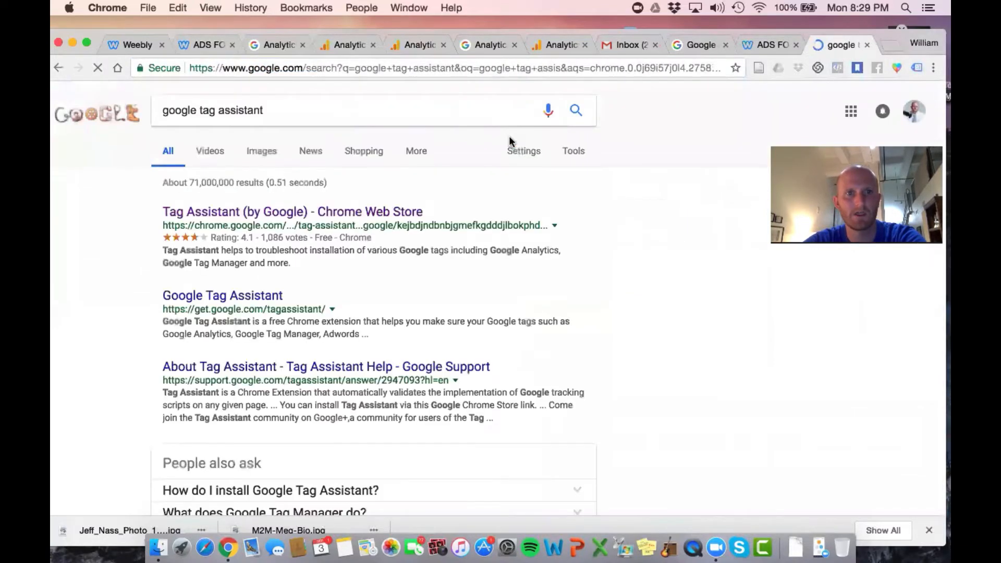
left_click(306, 212)
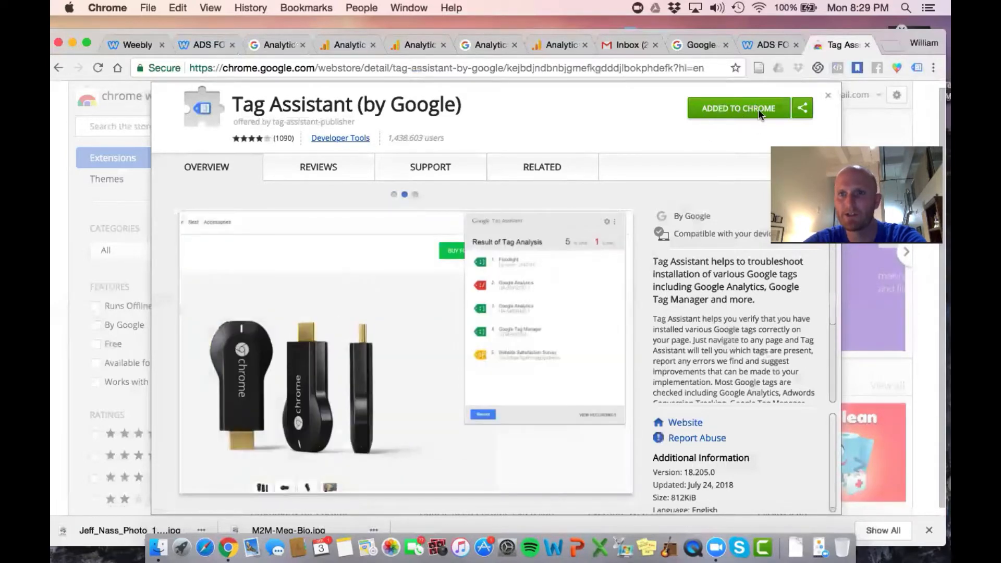
View the Tag Assistant extension's welcome information on the store page, and close it along with the extension's listing
left_click(916, 68)
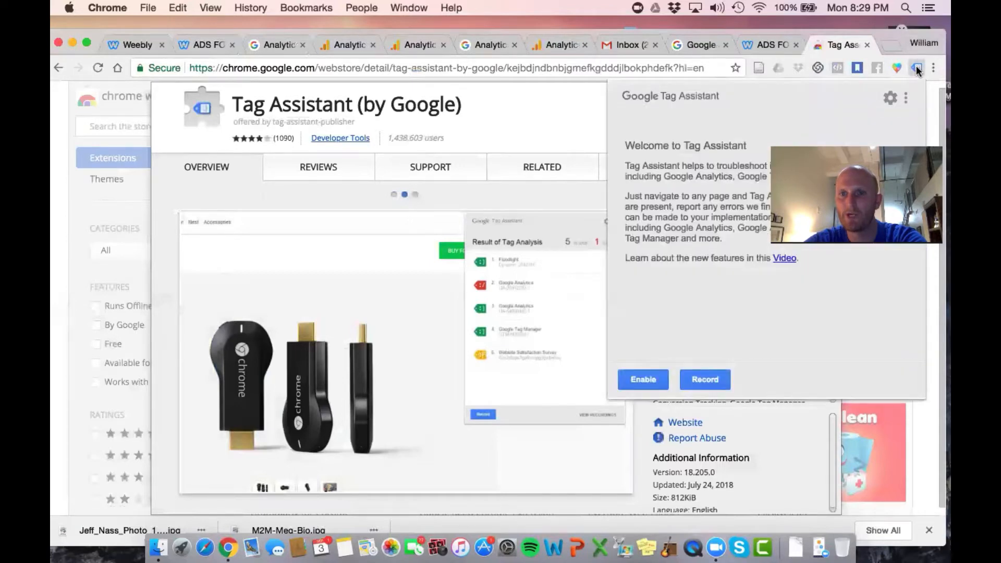
left_click(917, 68)
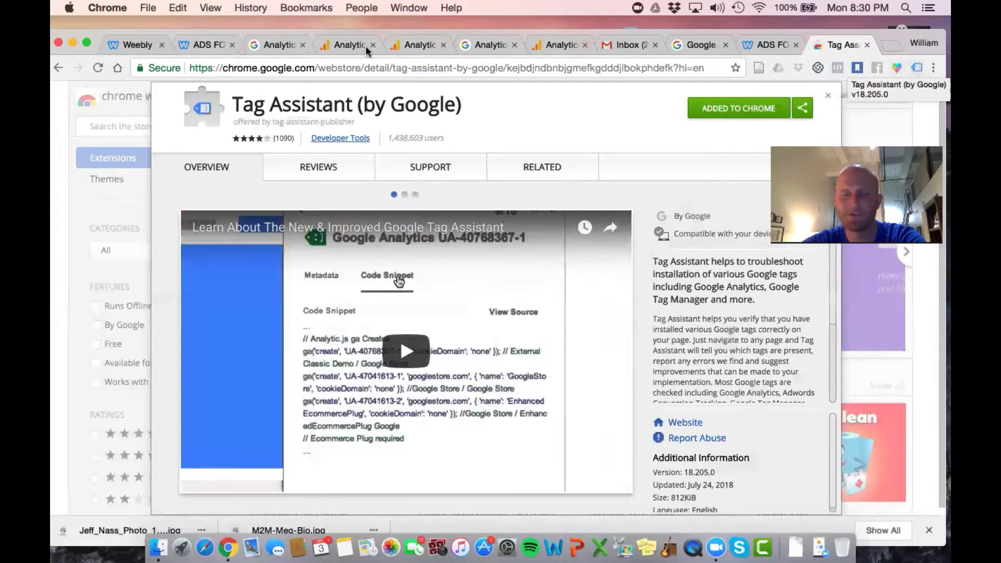
left_click(58, 223)
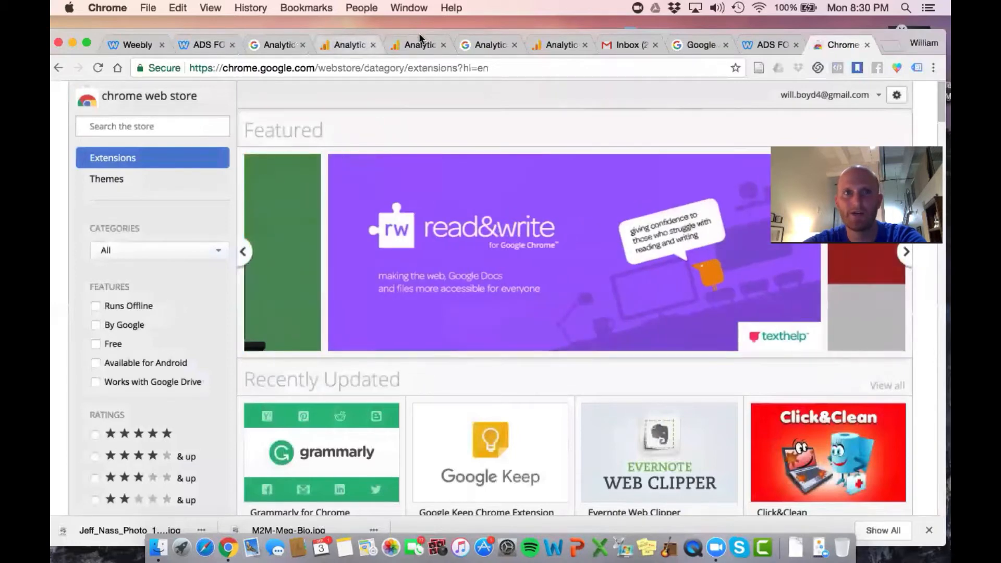
Switch to Google Analytics, review the property's Data Collection settings for Remarketing and Advertising Reporting Features, and collapse the Tracking Info section
left_click(562, 46)
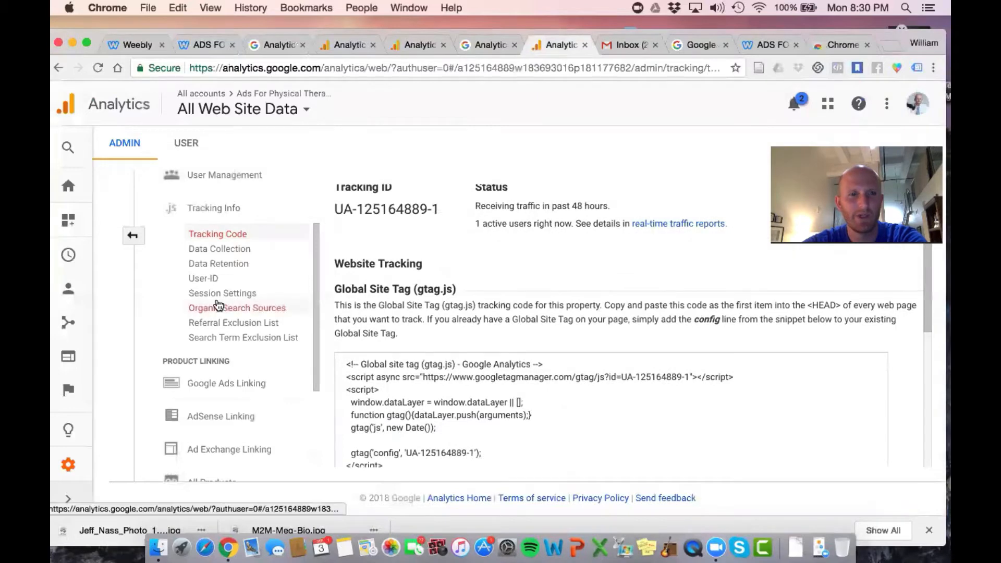
scroll(219, 305, "up", 2)
scroll(221, 301, "down", 5)
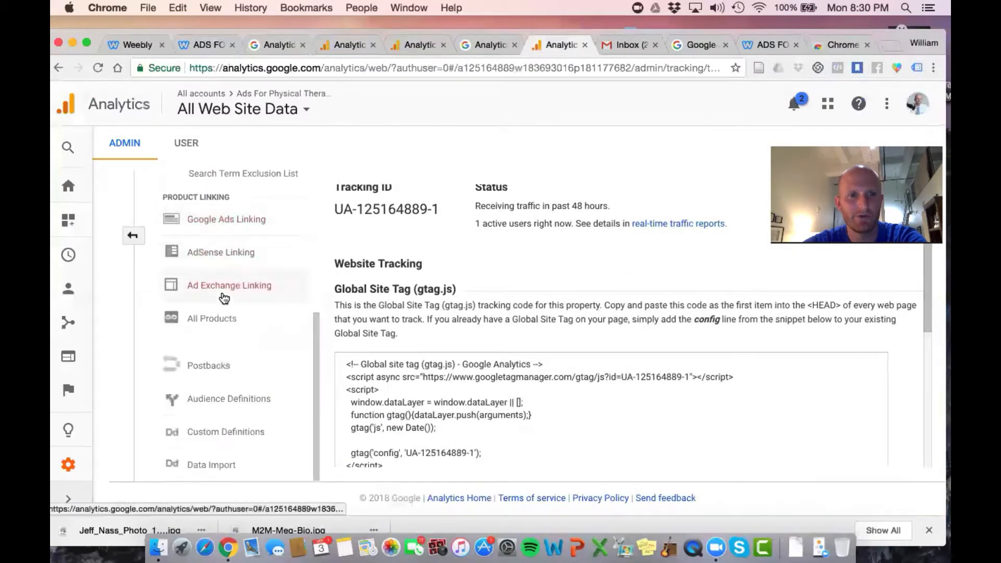
scroll(224, 353, "up", 5)
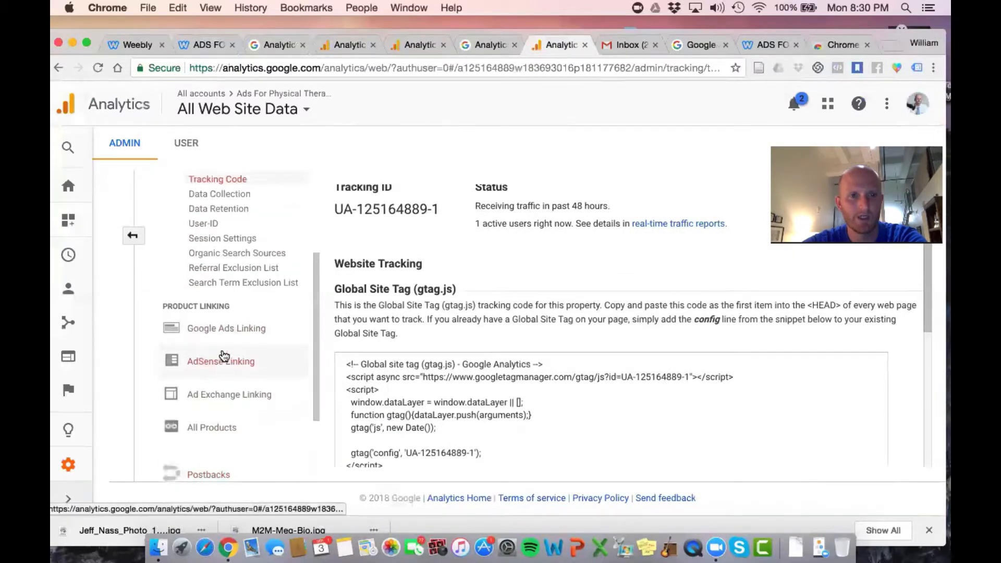
left_click(219, 259)
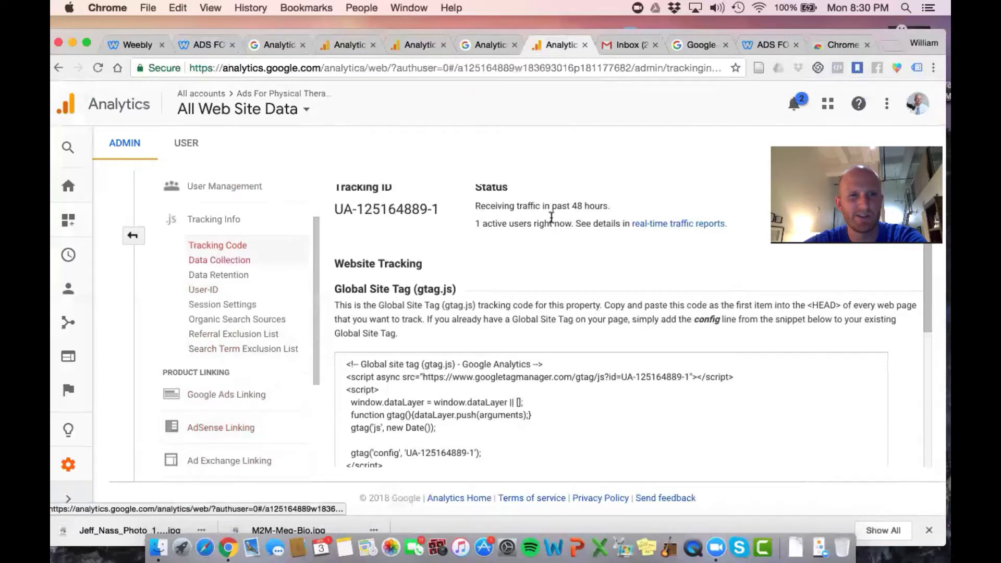
scroll(551, 216, "down", 3)
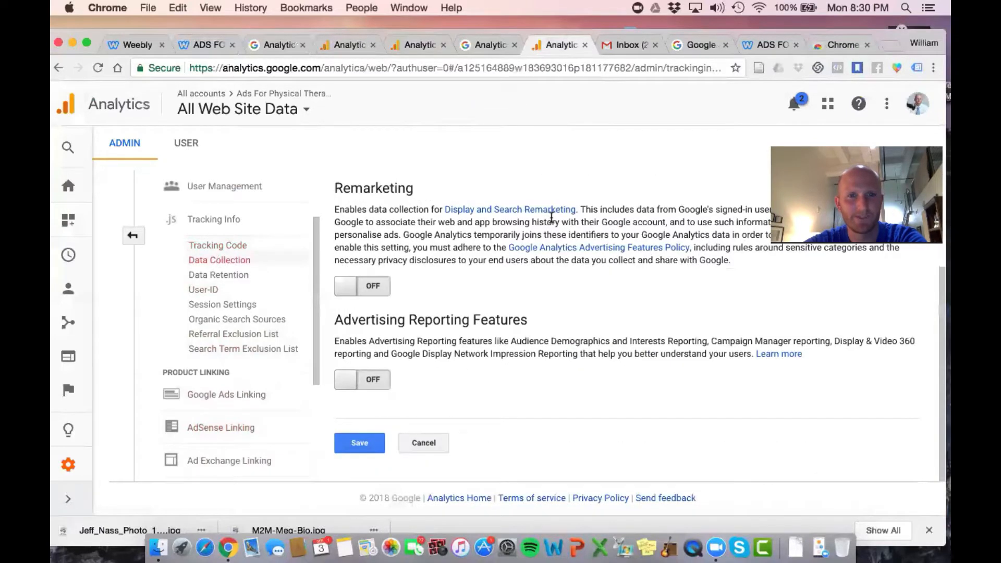
scroll(550, 217, "up", 3)
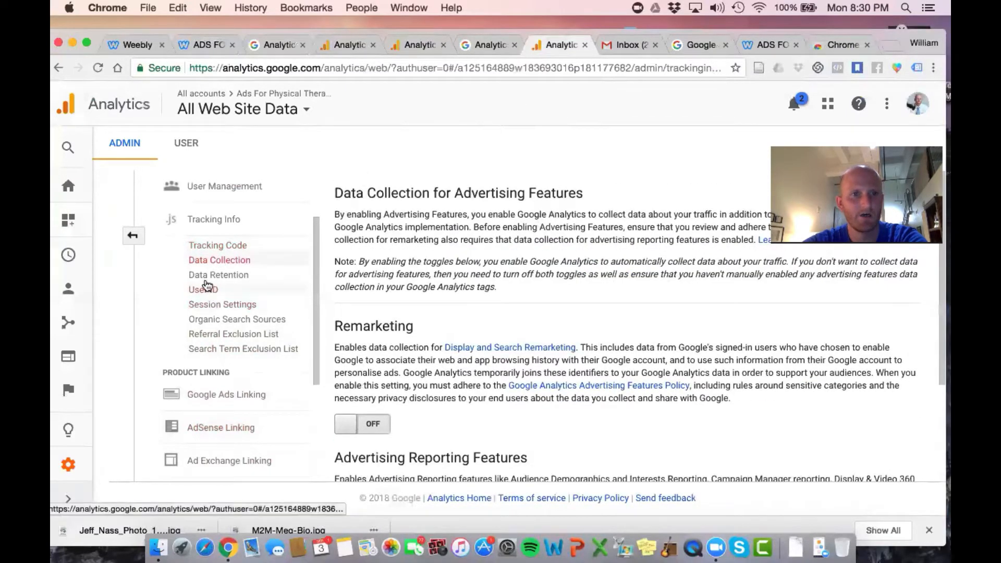
left_click(203, 218)
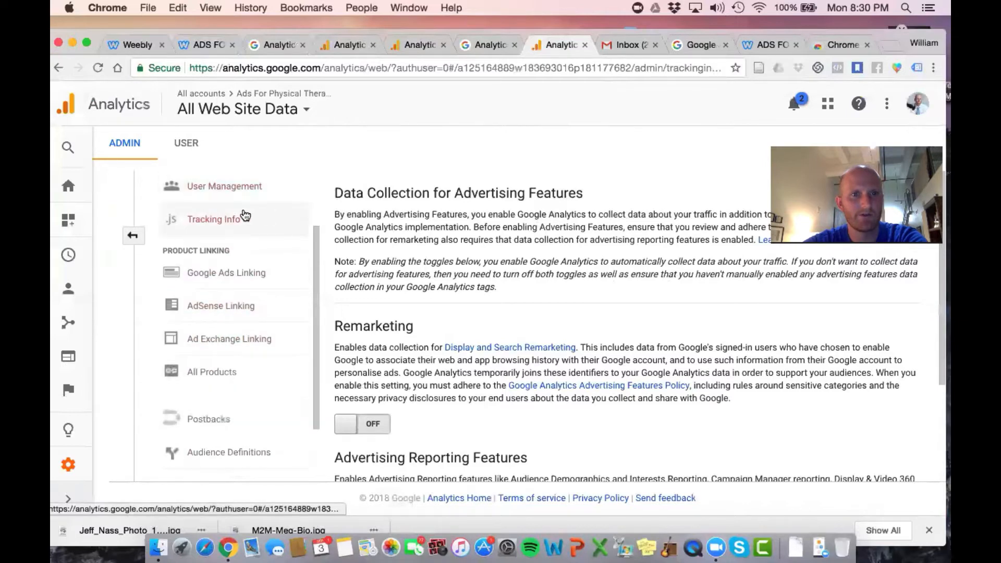
scroll(240, 216, "up", 2)
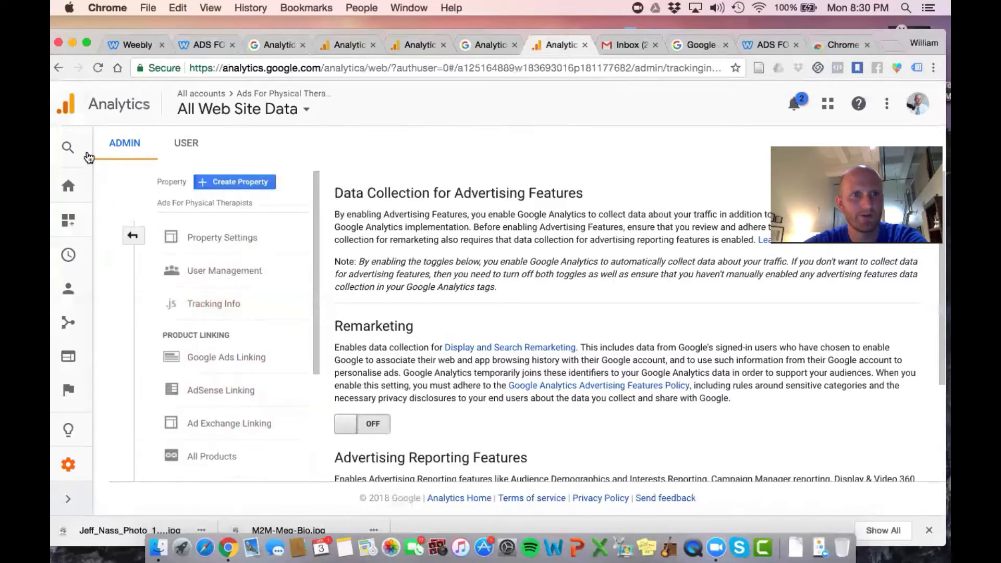
Open Google Analytics Home and examine the users, active users and user acquisition cards
left_click(73, 202)
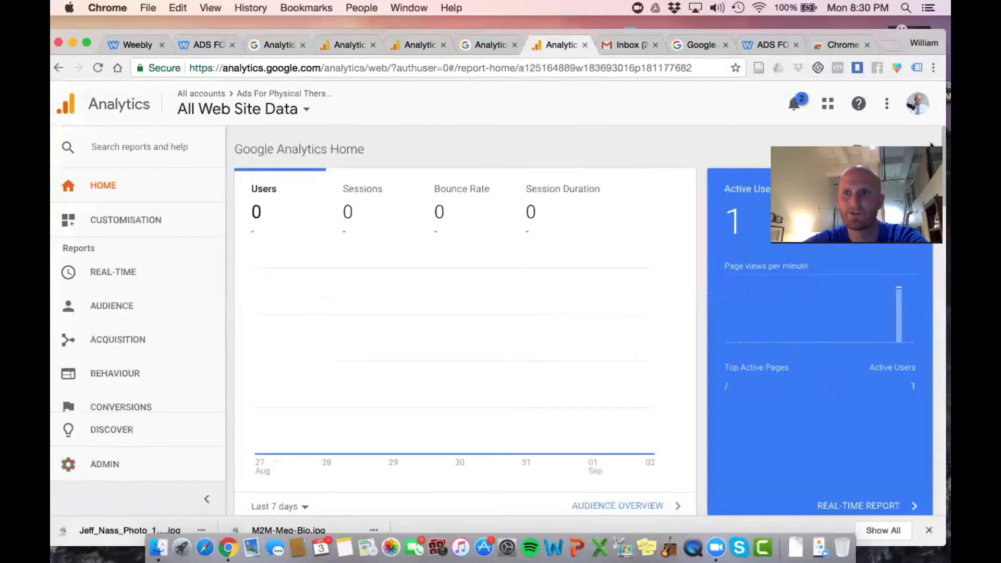
left_click_drag(868, 146, 845, 45)
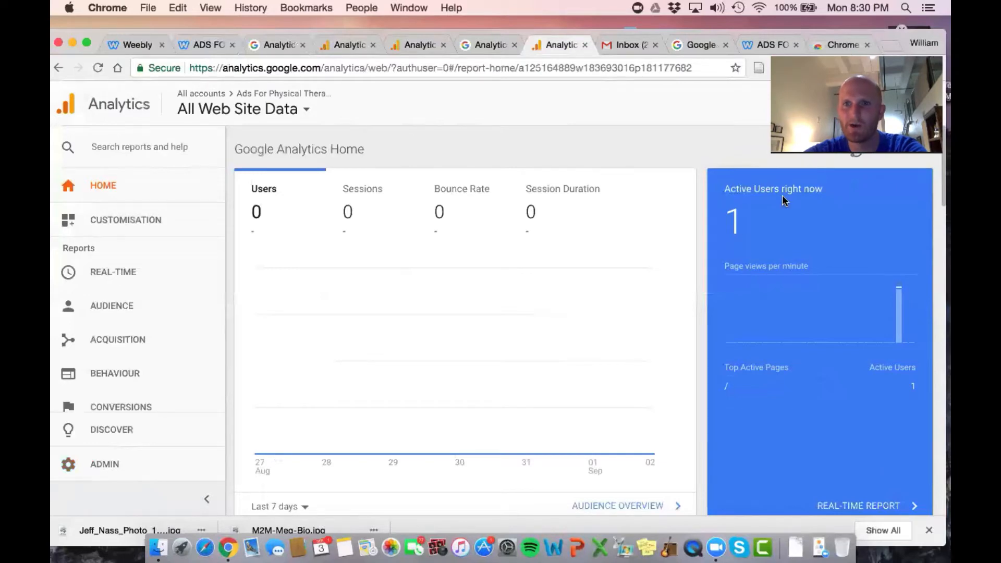
scroll(626, 196, "down", 3)
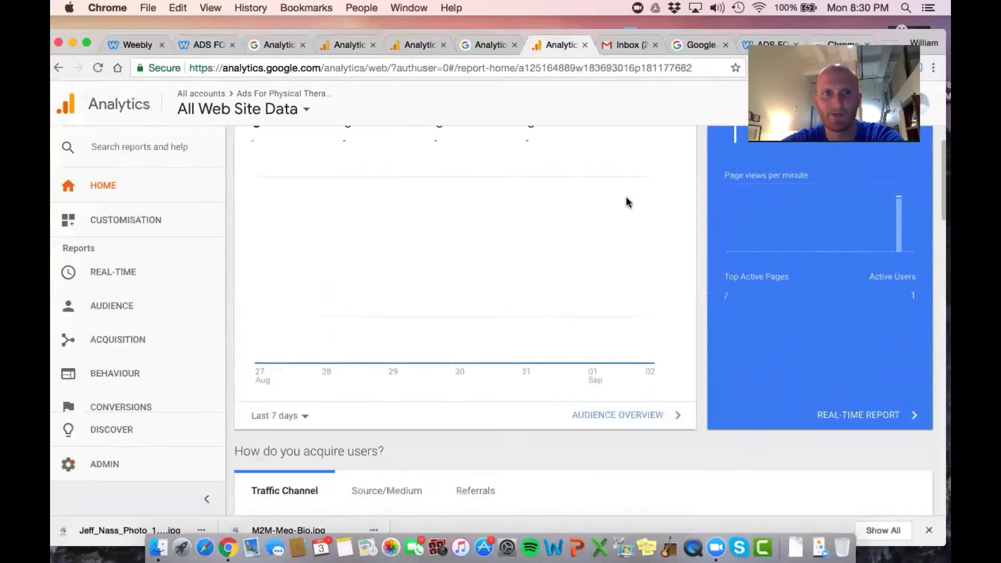
scroll(626, 196, "up", 3)
scroll(273, 448, "down", 2)
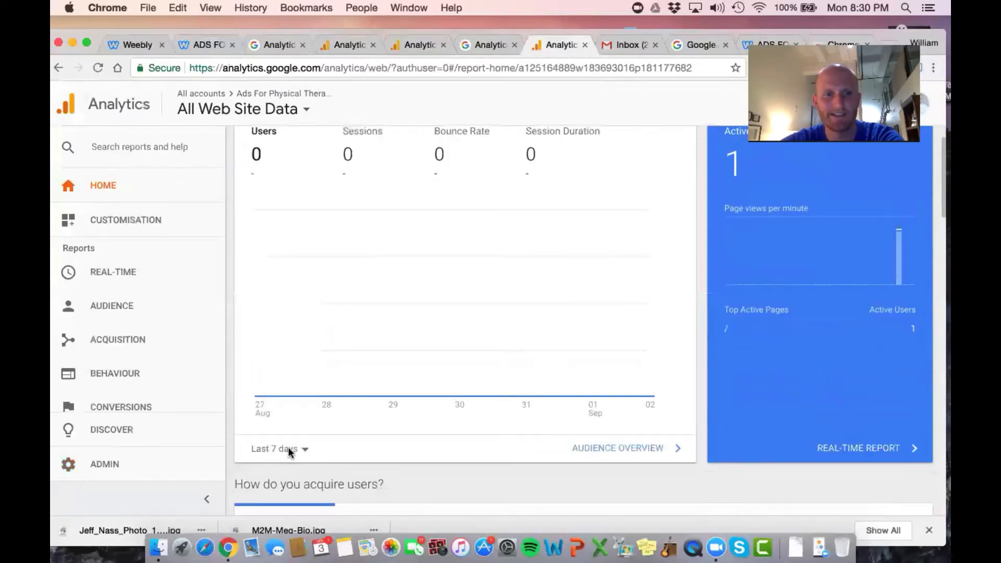
scroll(292, 427, "up", 1)
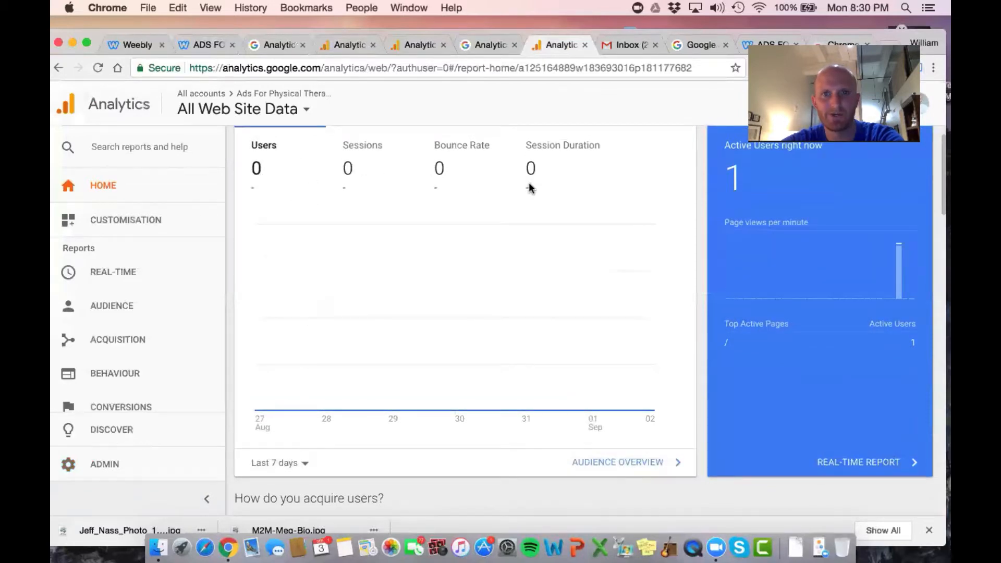
scroll(509, 177, "down", 1)
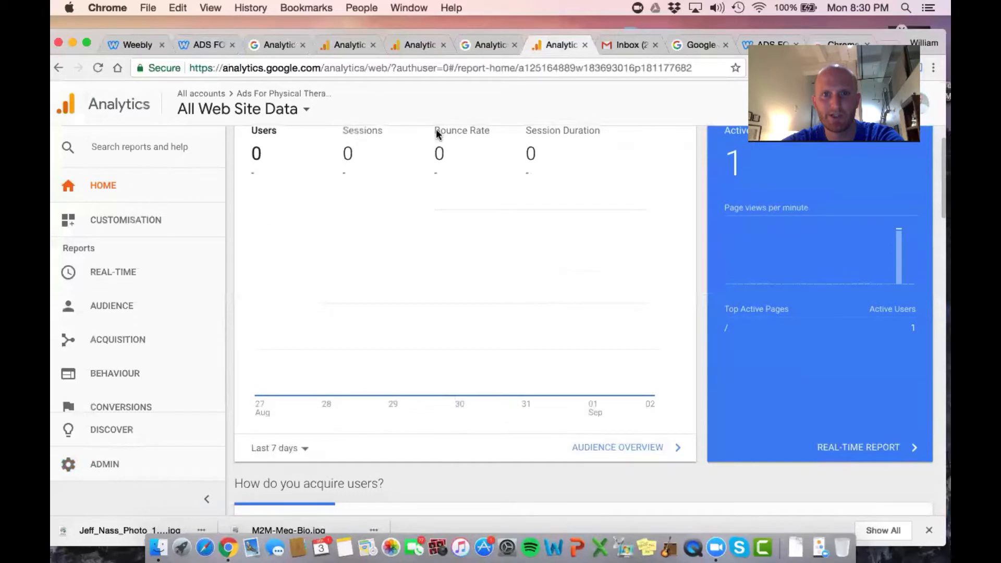
scroll(438, 134, "down", 2)
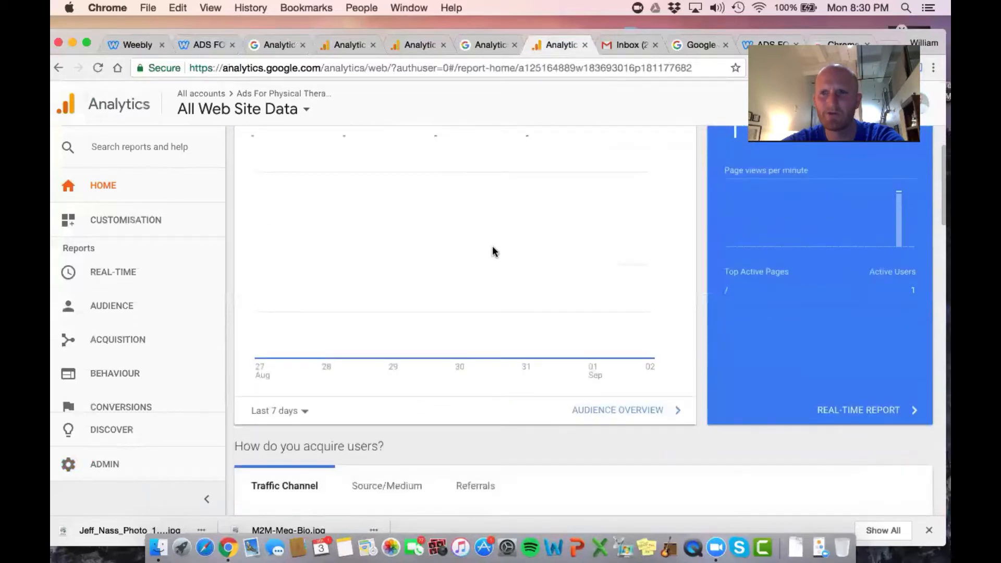
scroll(494, 251, "down", 10)
scroll(493, 249, "down", 3)
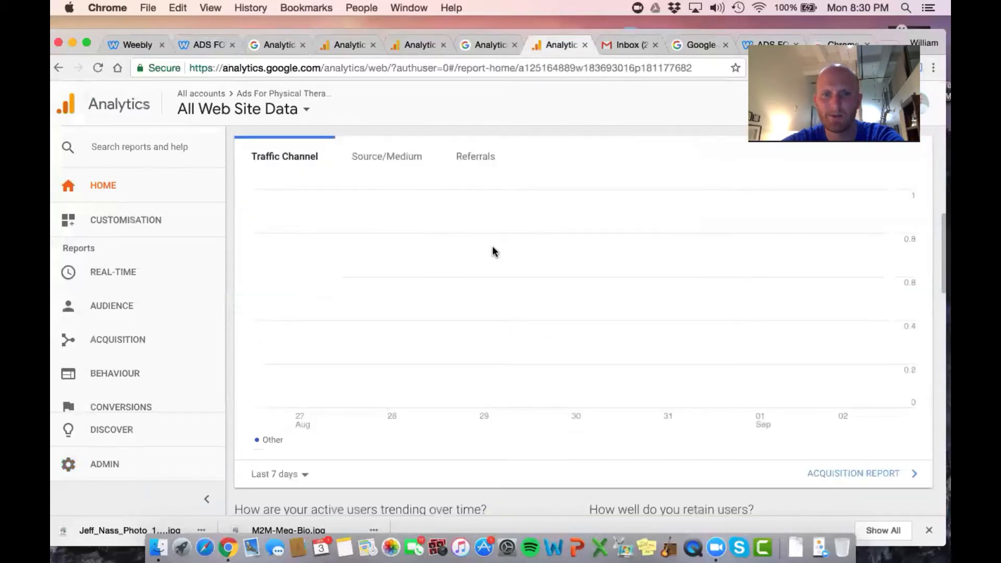
scroll(493, 247, "up", 1)
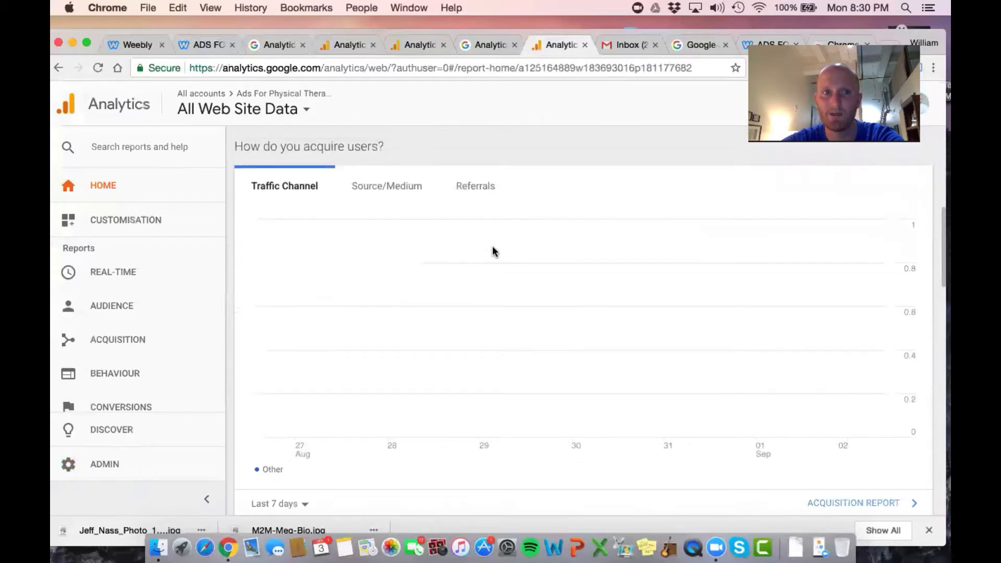
Browse the Real-Time and Audience report lists and look through the remaining Analytics Home cards
left_click(103, 272)
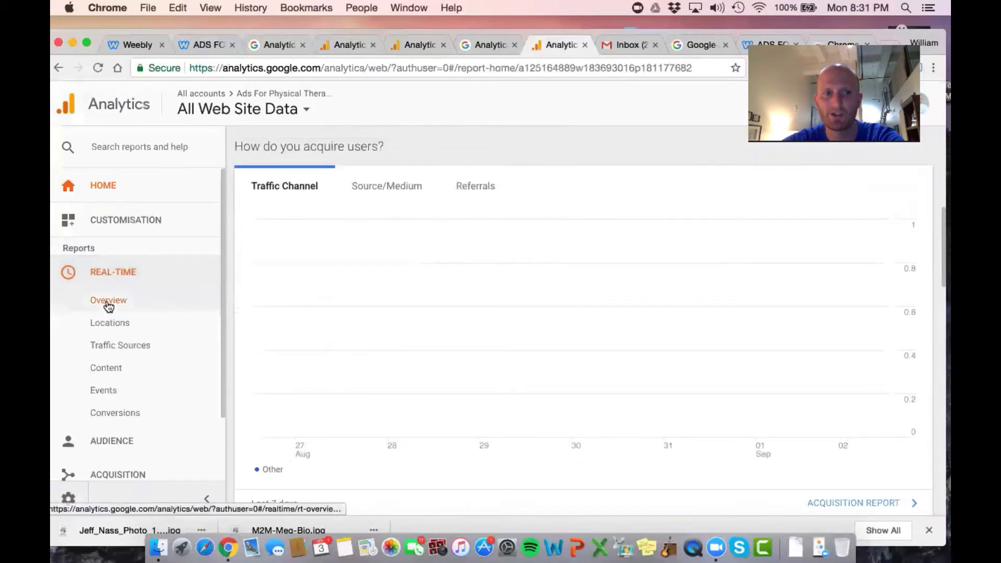
scroll(108, 305, "down", 3)
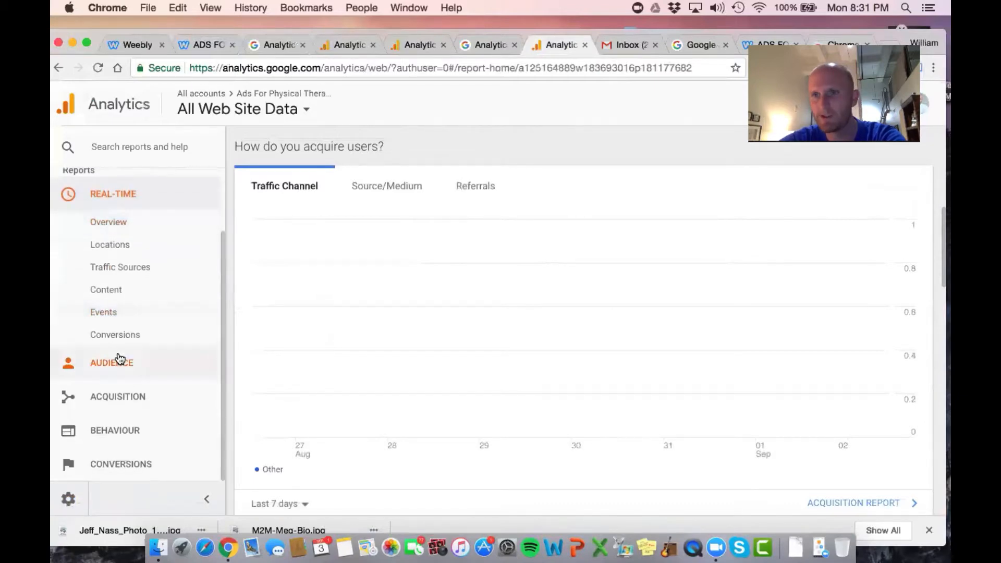
left_click(119, 368)
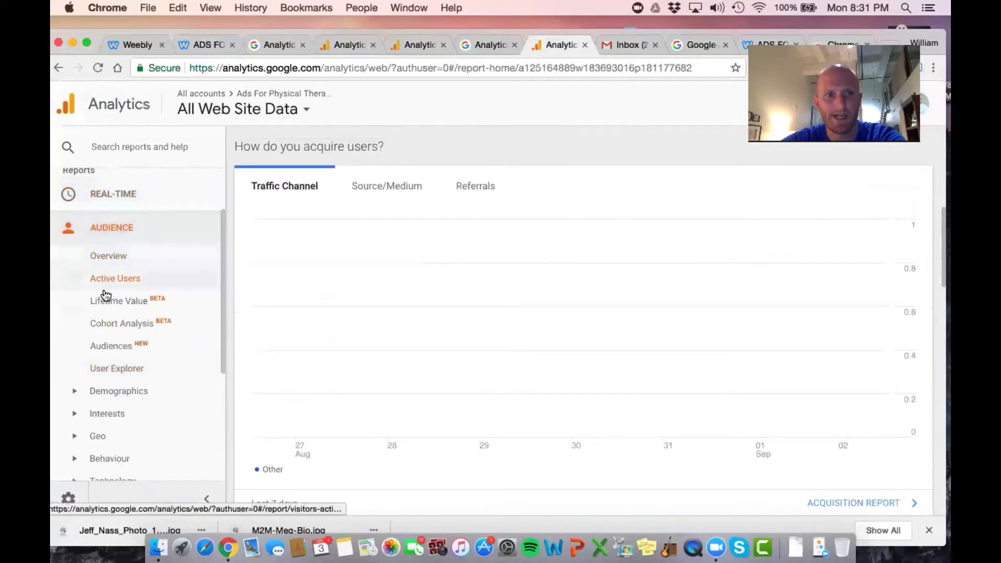
scroll(106, 301, "down", 1)
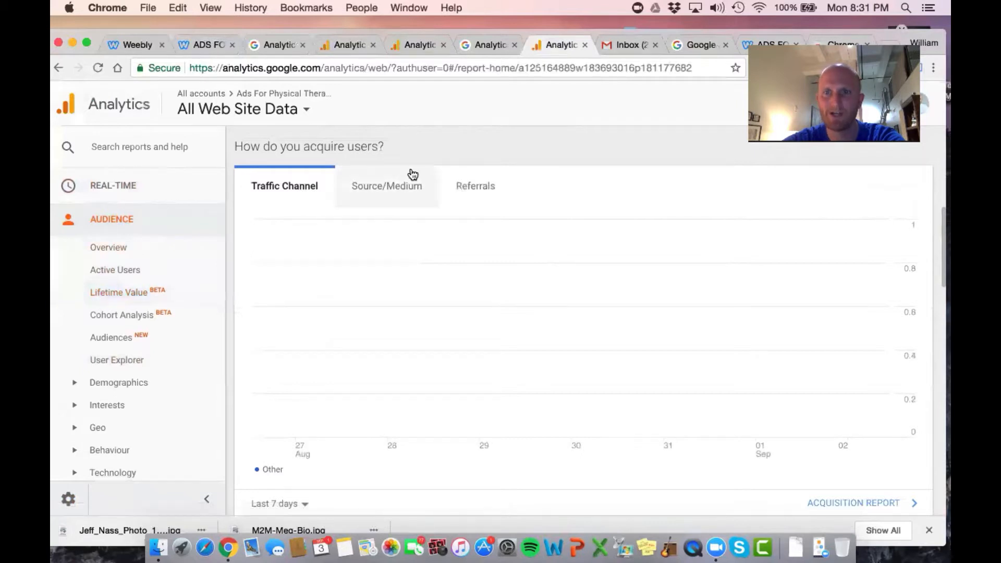
scroll(458, 308, "down", 2)
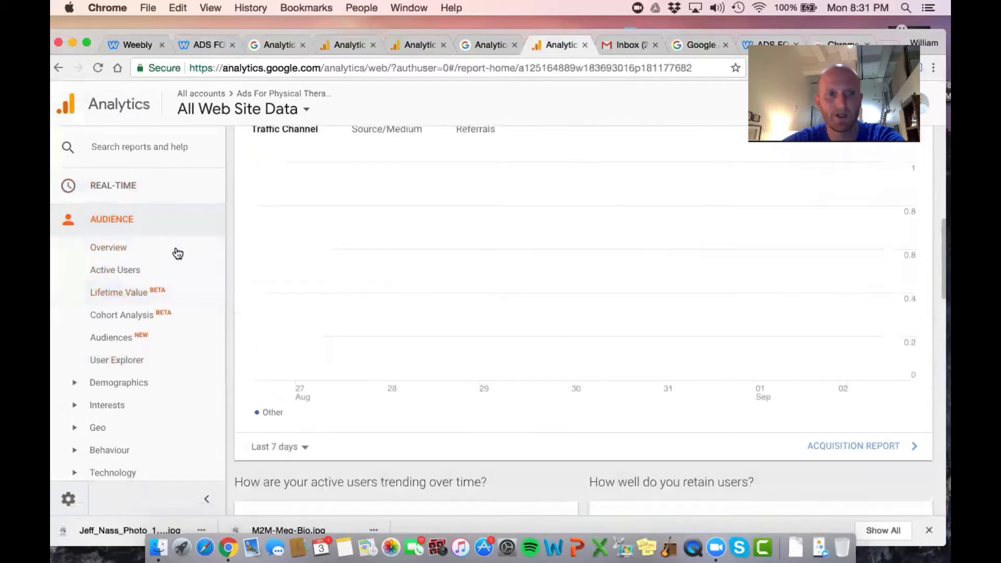
scroll(611, 185, "down", 5)
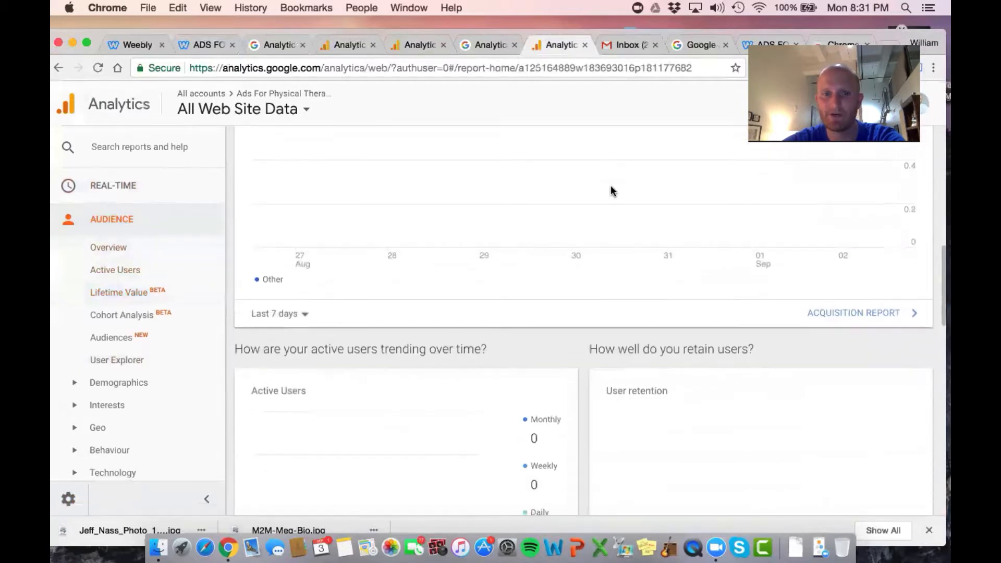
scroll(611, 185, "up", 6)
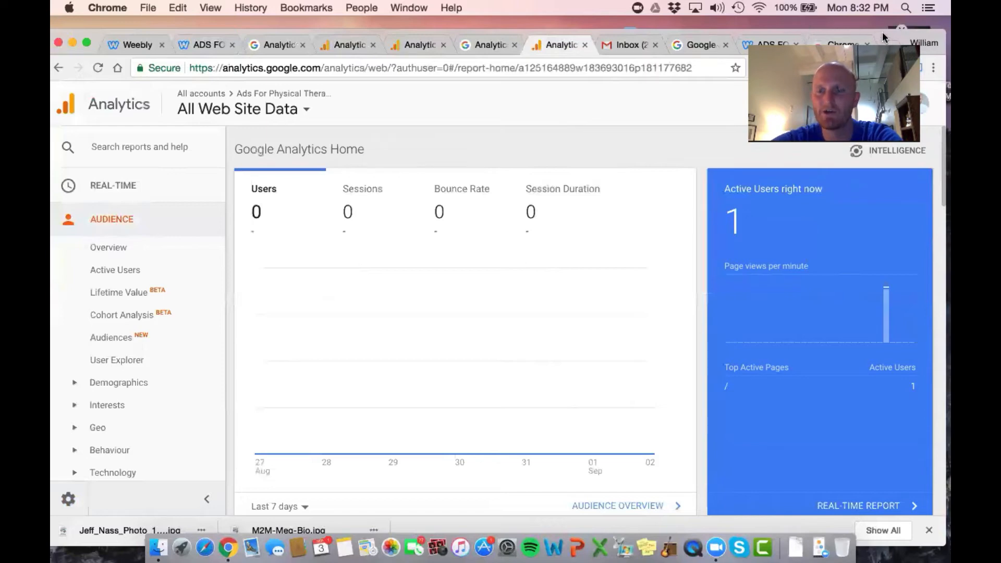
Reopen the Tag Assistant listing in the Chrome Web Store, and reload the live adsforpts.com page to review its tag analysis
left_click(840, 39)
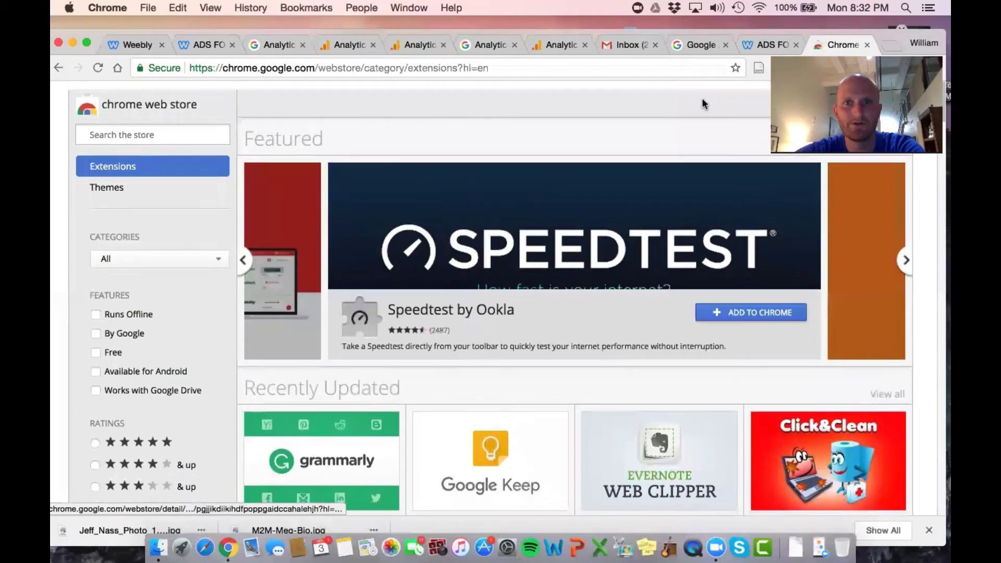
left_click(58, 68)
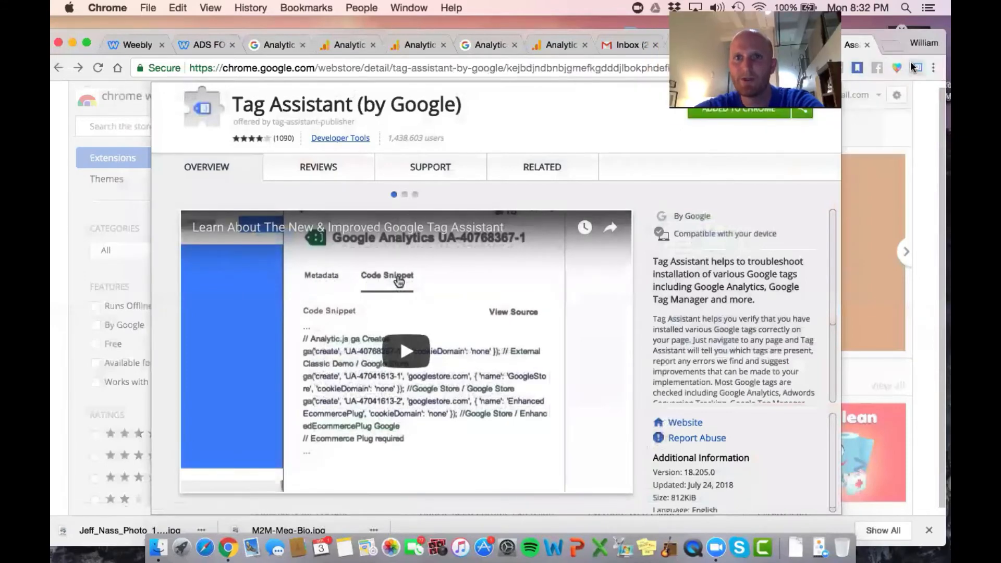
left_click(207, 44)
left_click(98, 68)
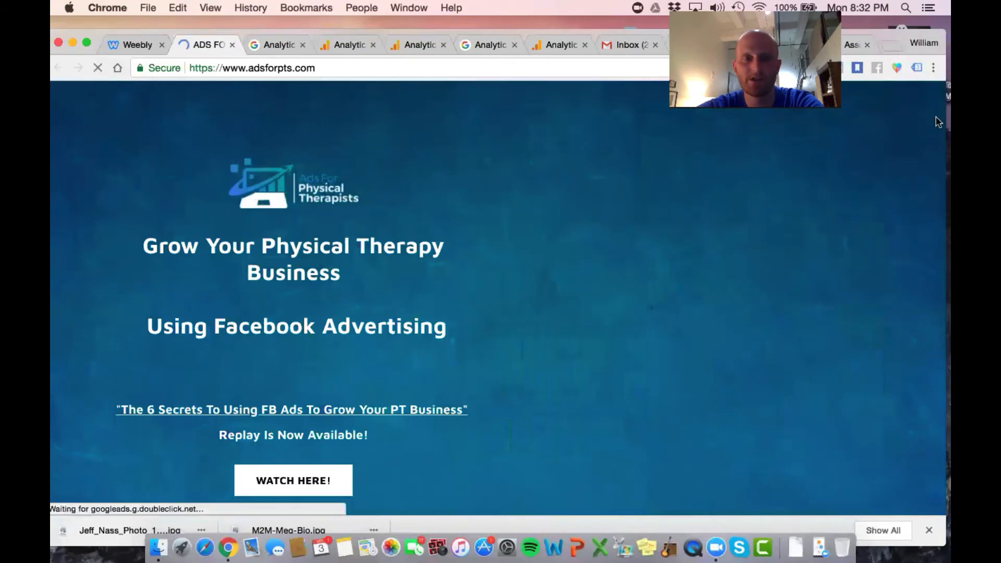
left_click(918, 68)
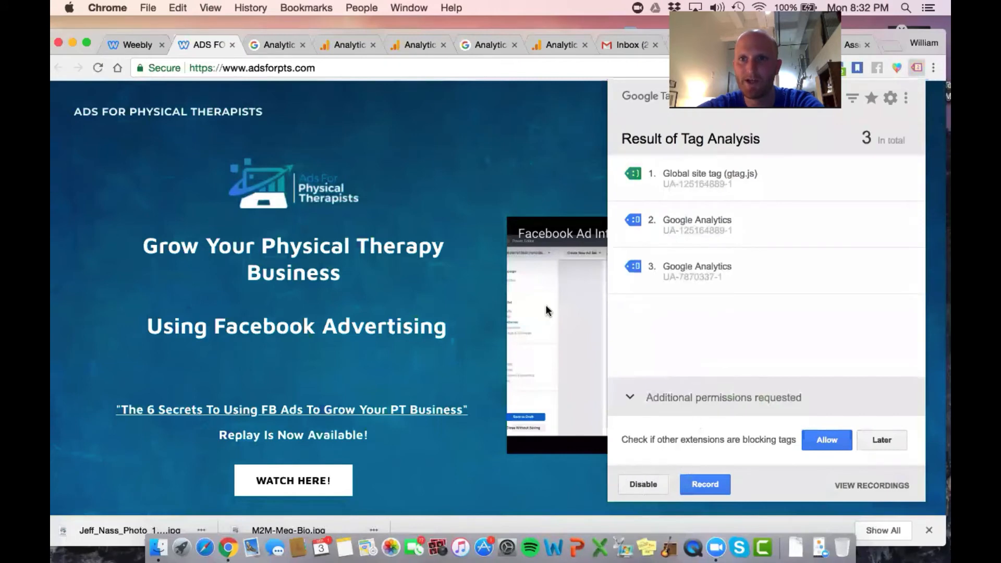
left_click(494, 199)
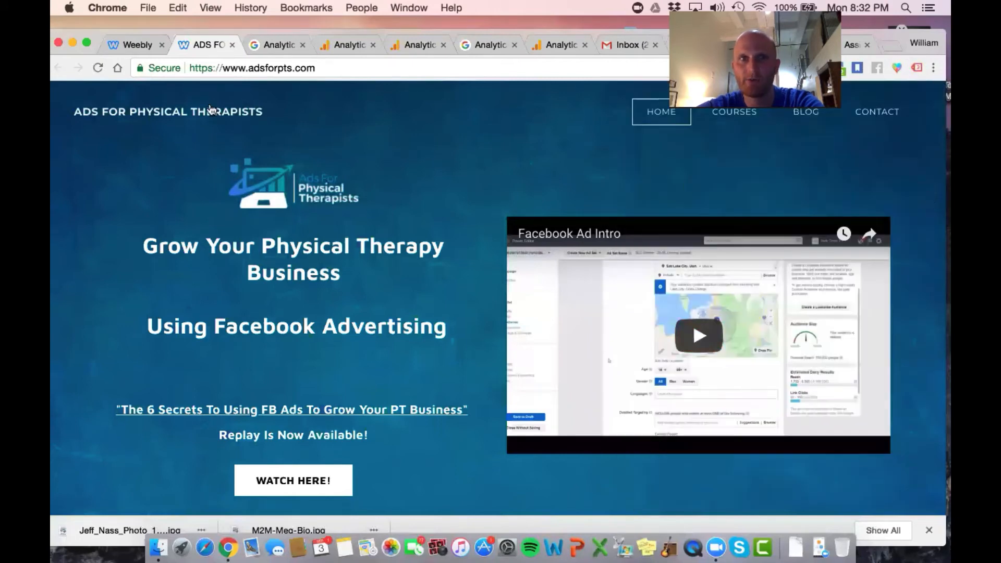